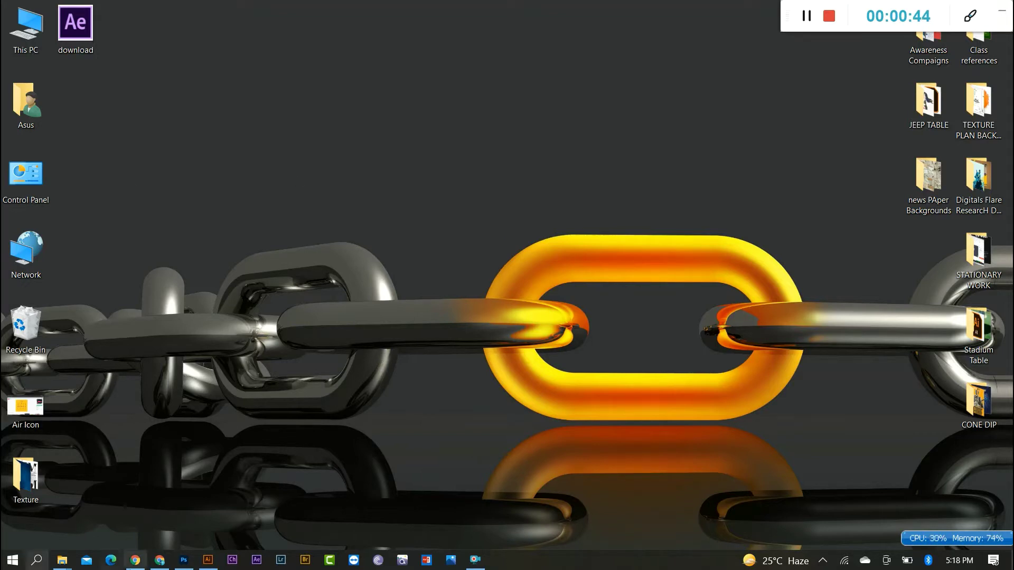
- Switch to Photoshop and view the tool variants grouped with the Crop and Magic Wand tools, ending on the Move tool
click(185, 561)
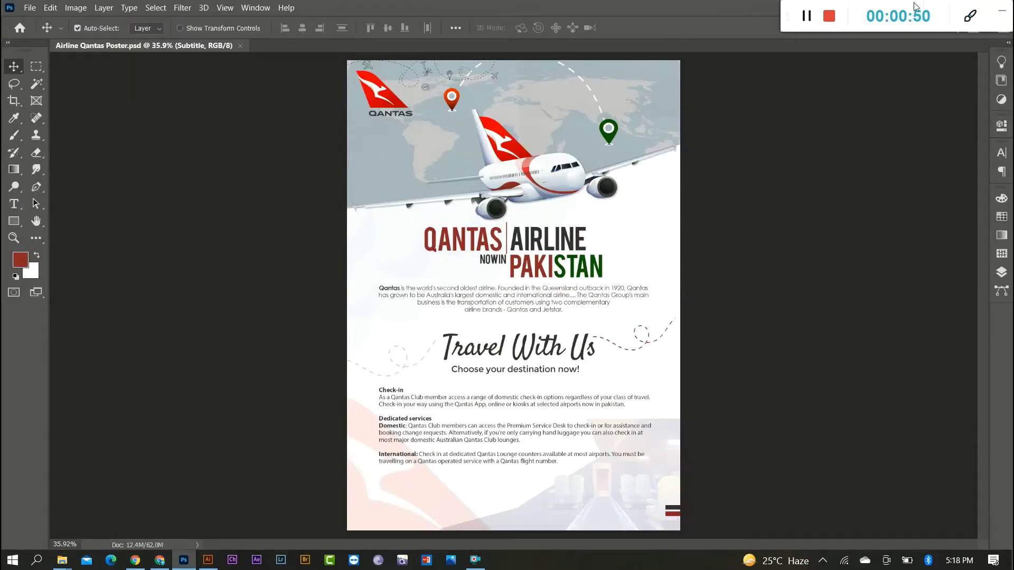
drag(958, 10, 974, 552)
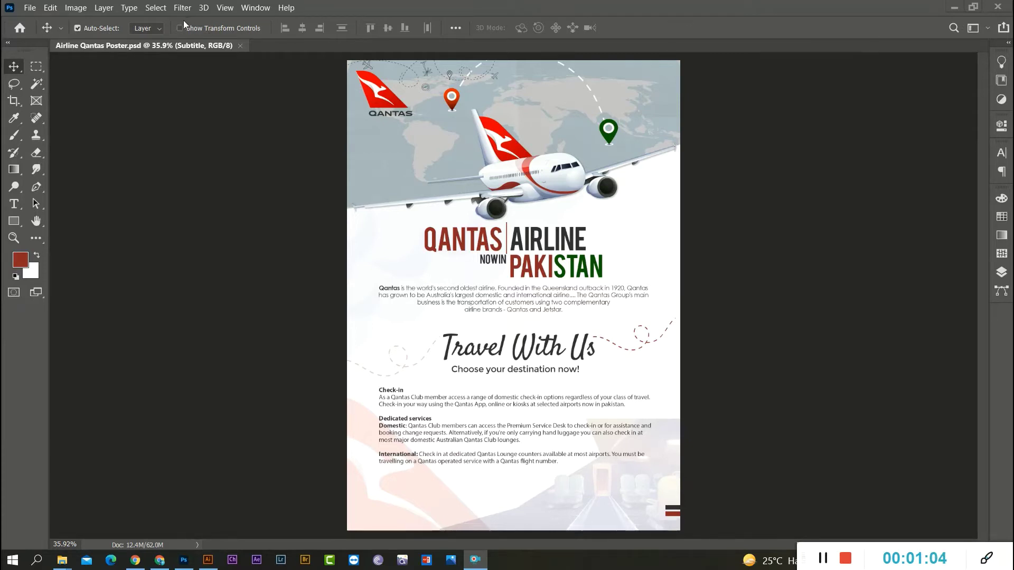
click(12, 110)
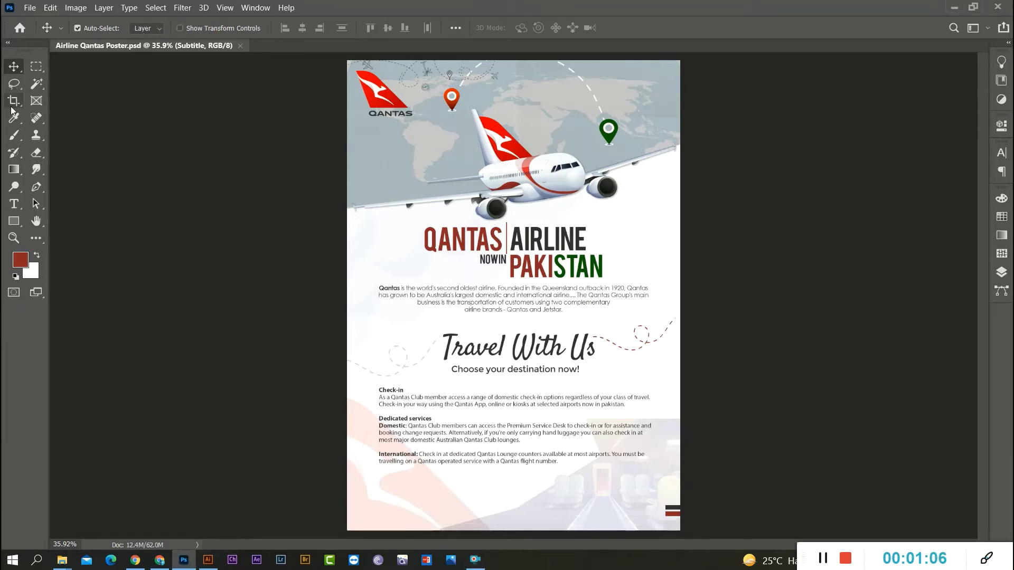
click(14, 100)
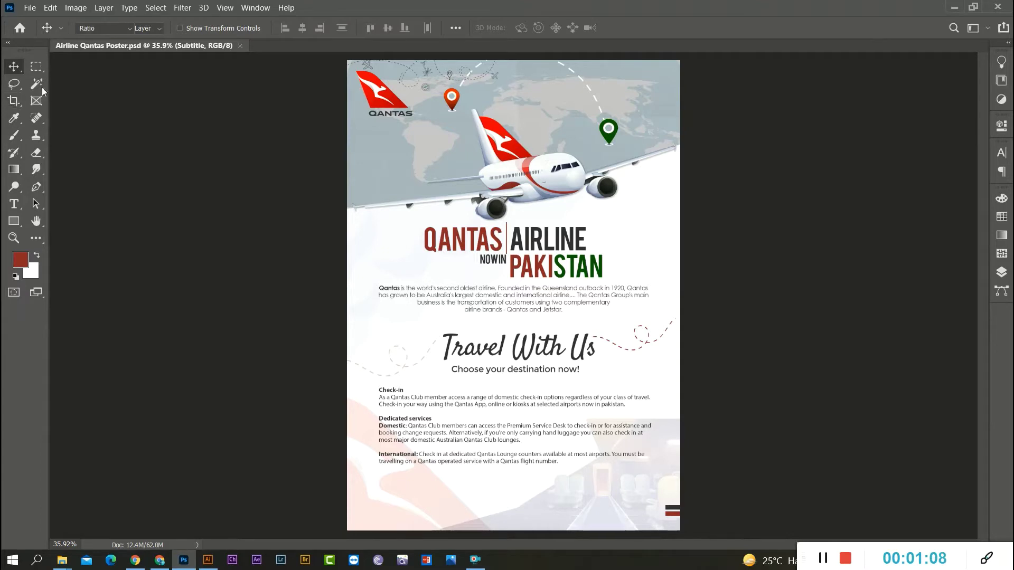
right_click(13, 100)
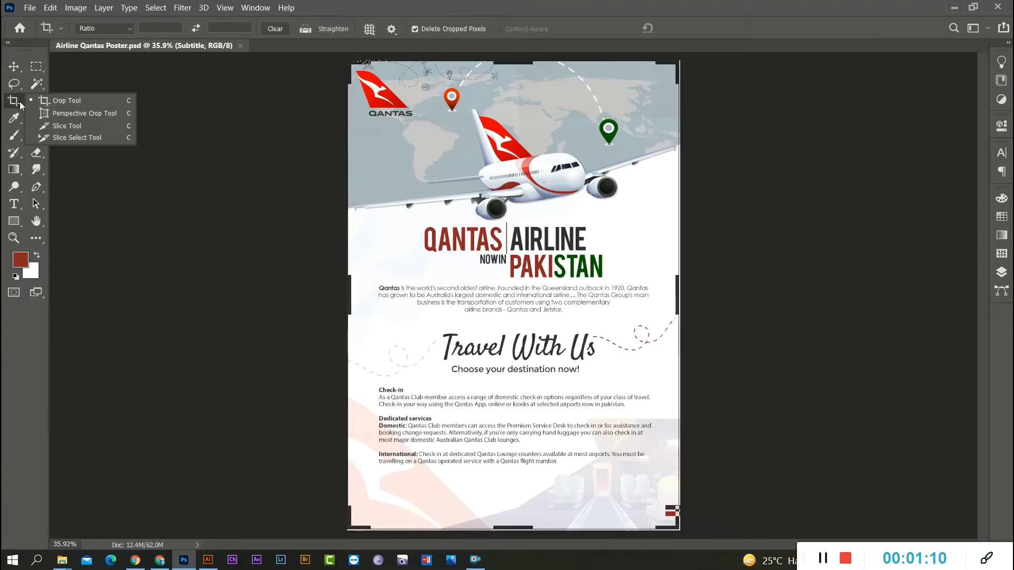
click(36, 84)
right_click(36, 83)
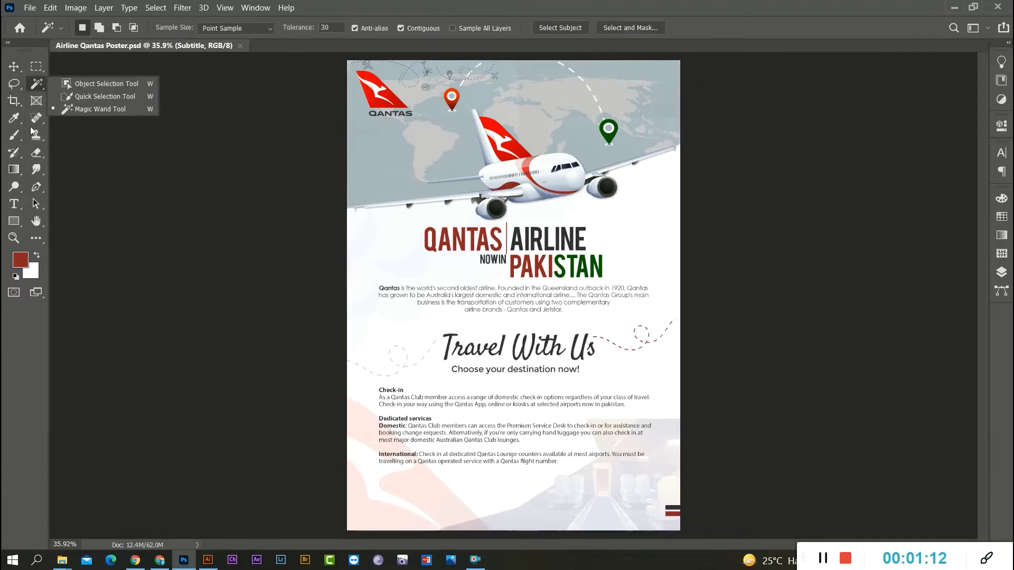
click(16, 67)
right_click(16, 67)
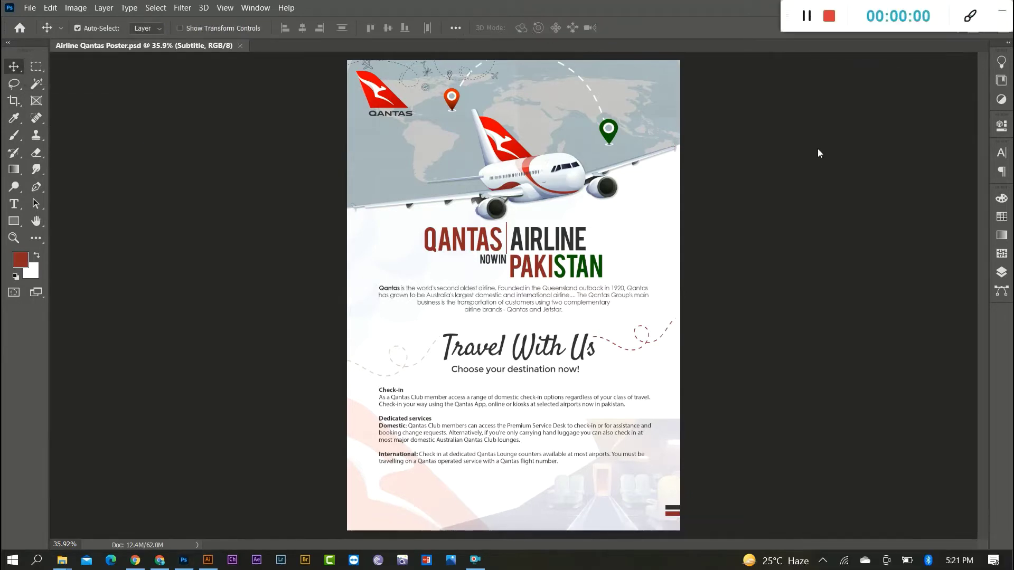
- Close the Airline Qantas Poster document and restart Photoshop
drag(947, 25, 953, 561)
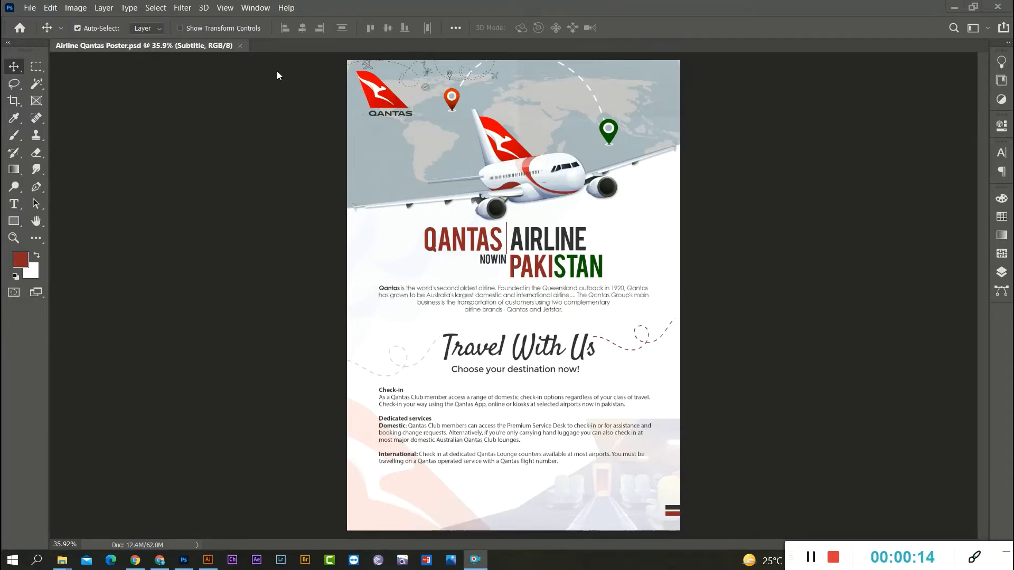
click(239, 46)
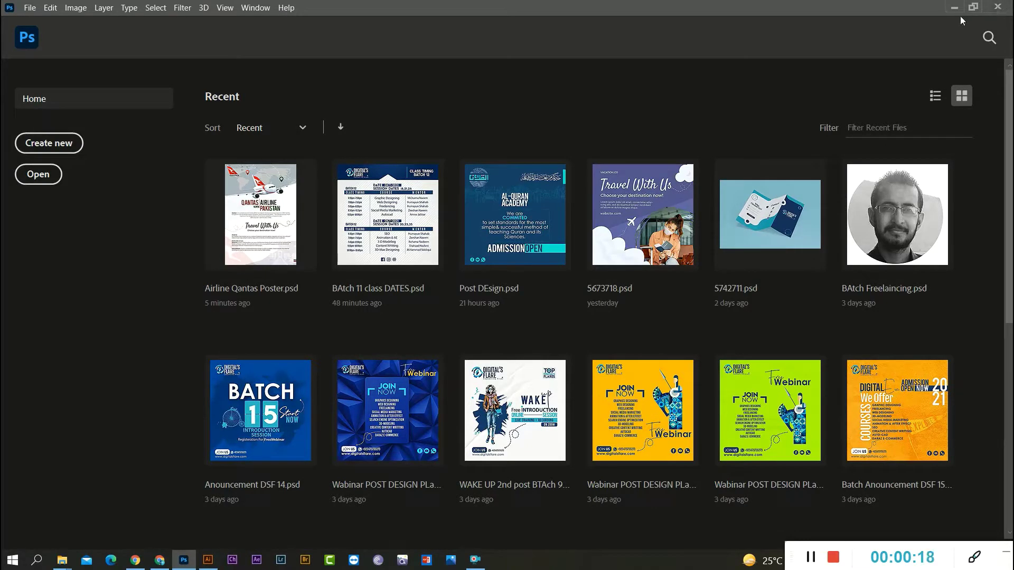
click(998, 7)
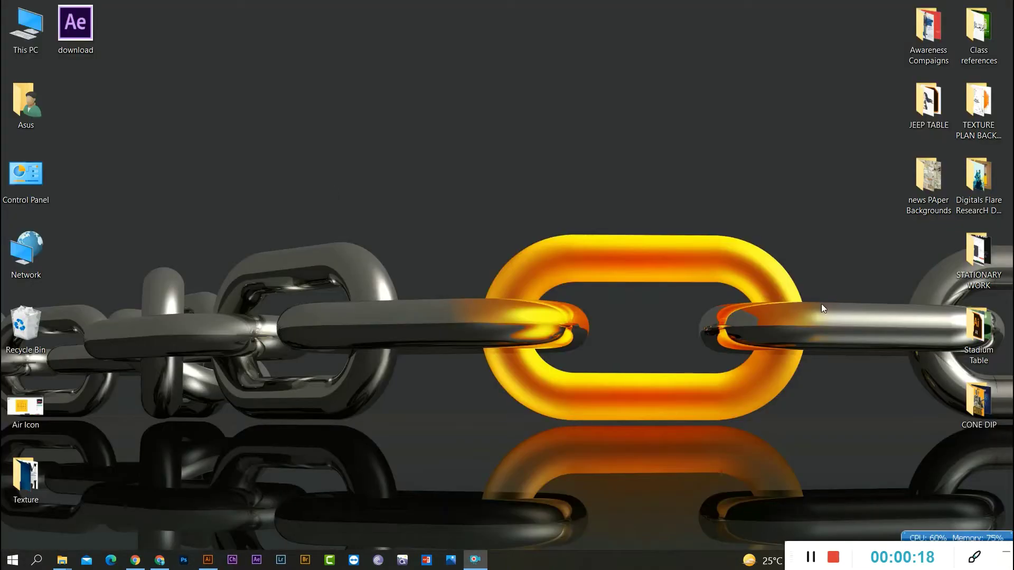
click(184, 560)
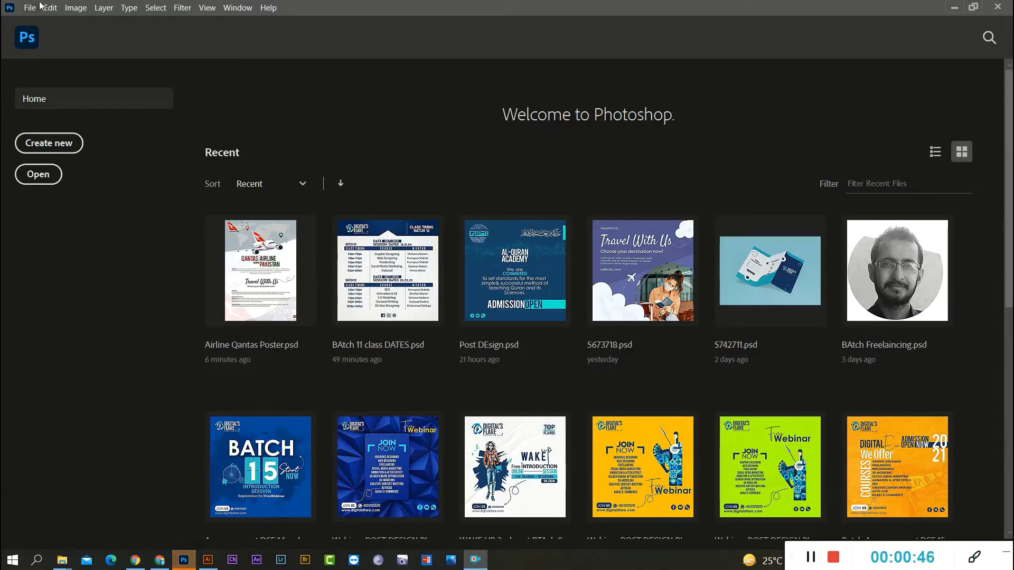
- Start a new document and browse the blank preset categories from Saved to Mobile, ending on the Film & Video presets with HDTV 1080p
click(25, 10)
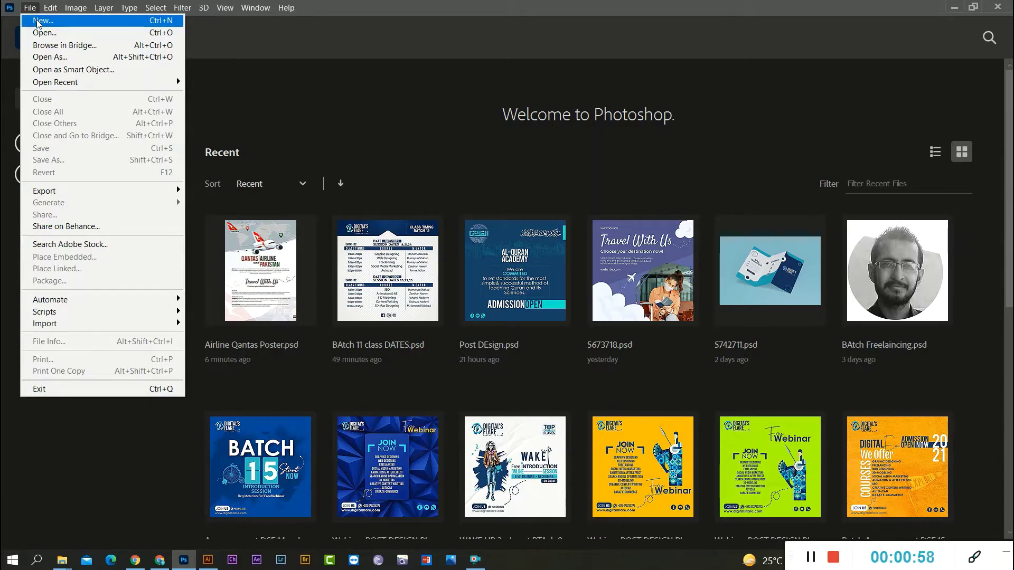
click(37, 20)
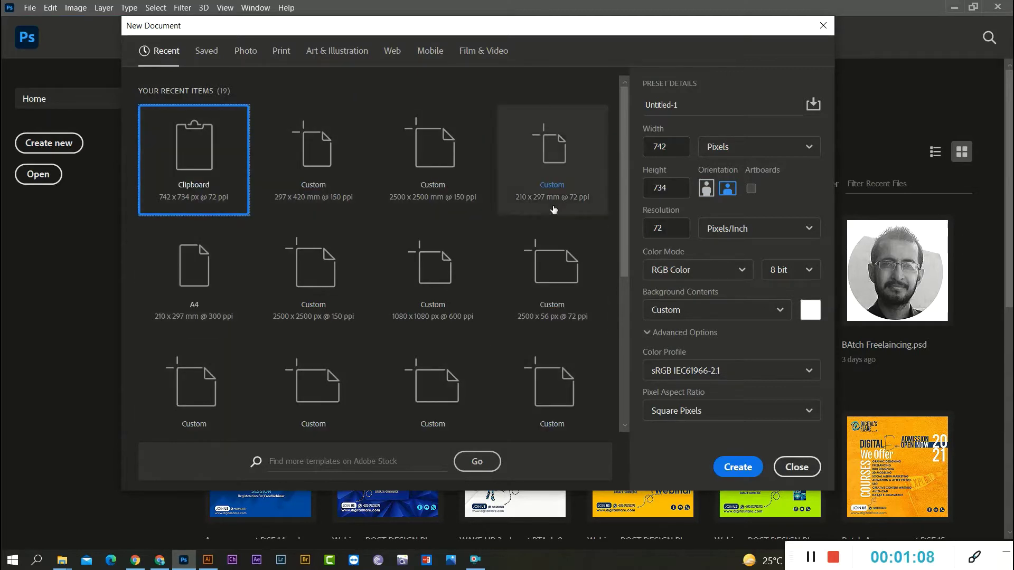
click(210, 56)
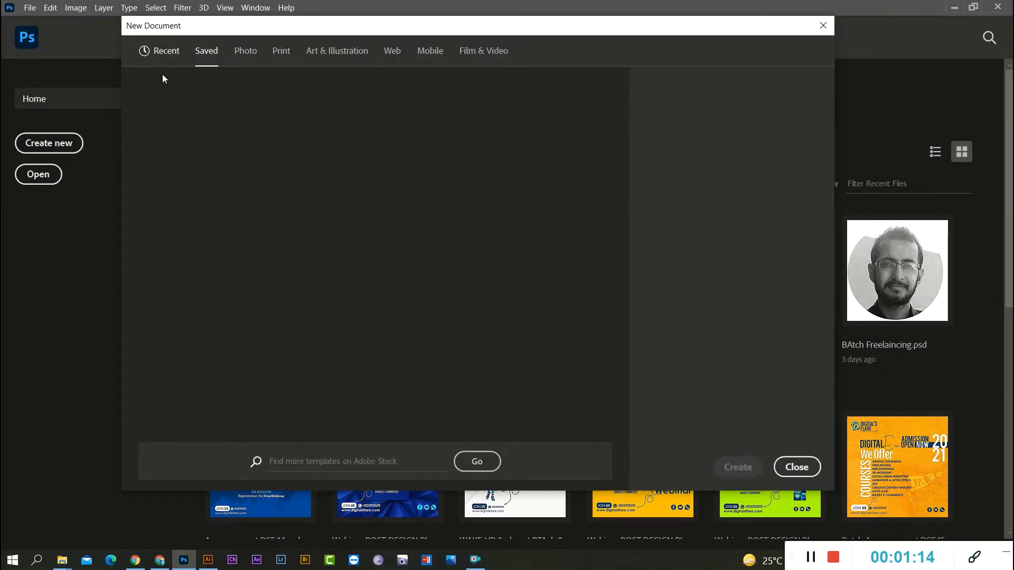
click(239, 52)
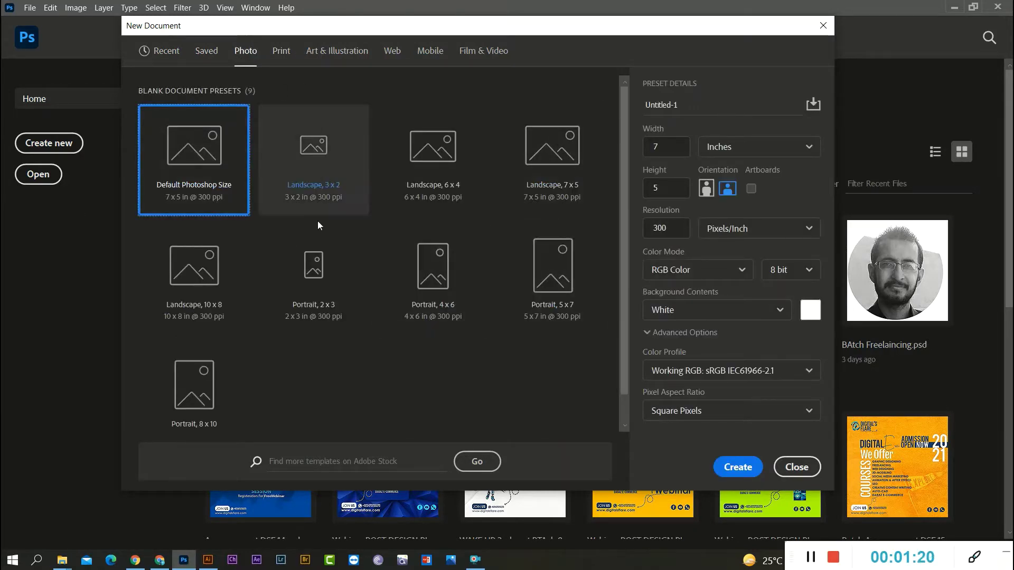
click(285, 55)
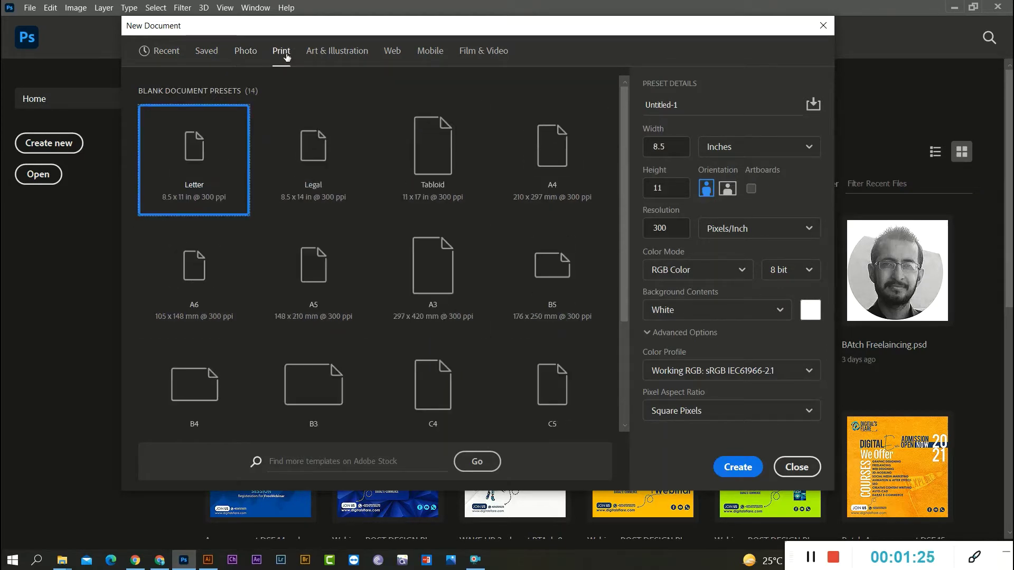
click(348, 56)
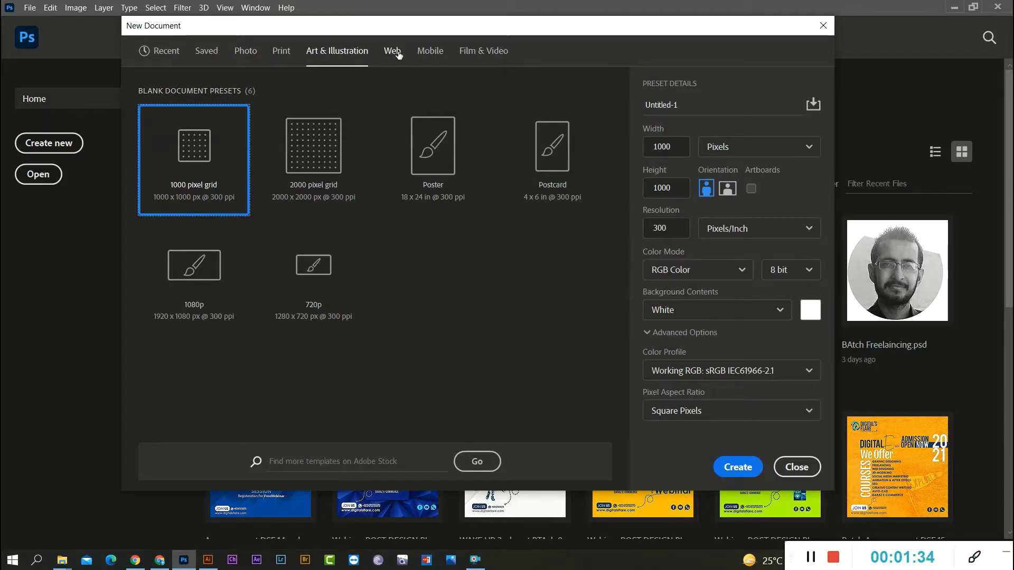
click(429, 55)
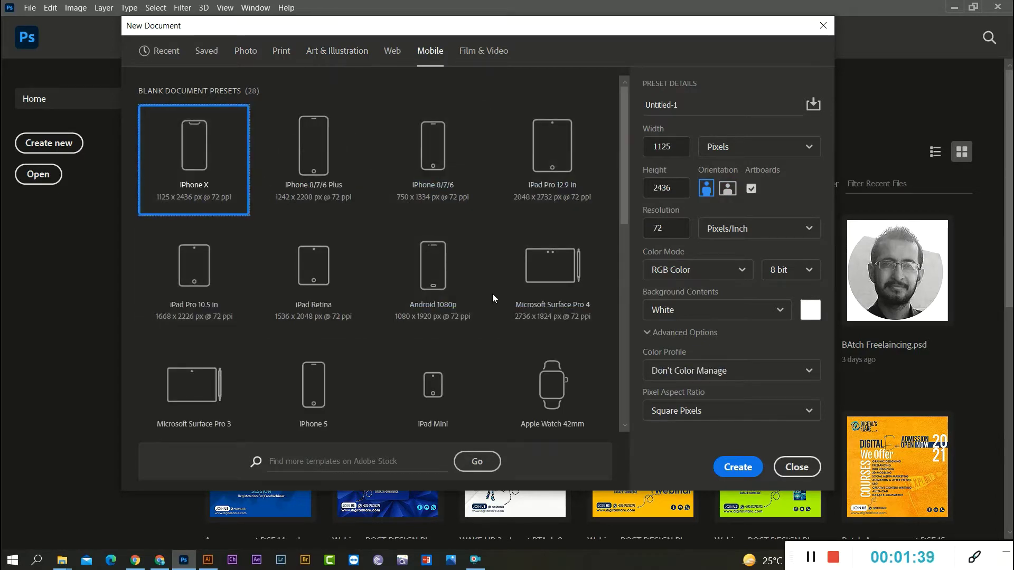
click(474, 55)
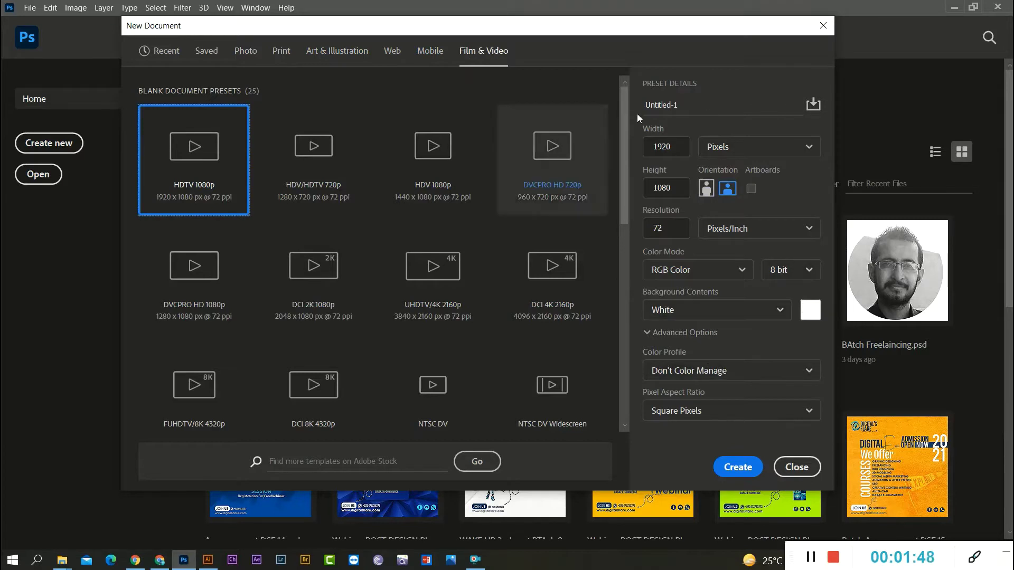
- Name the new document "Lecture no 2 Basic DSF"
click(692, 106)
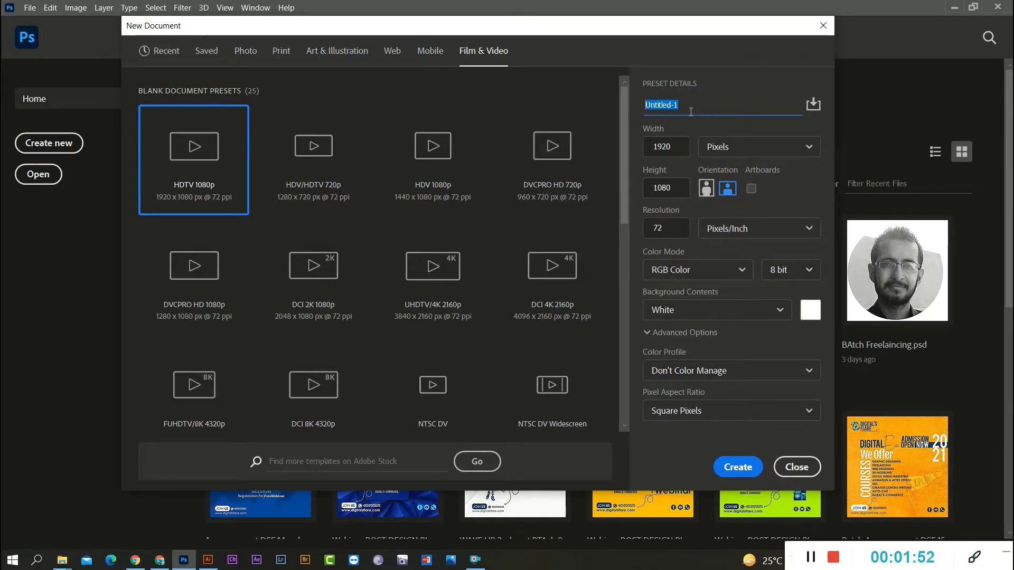
text(Lectu)
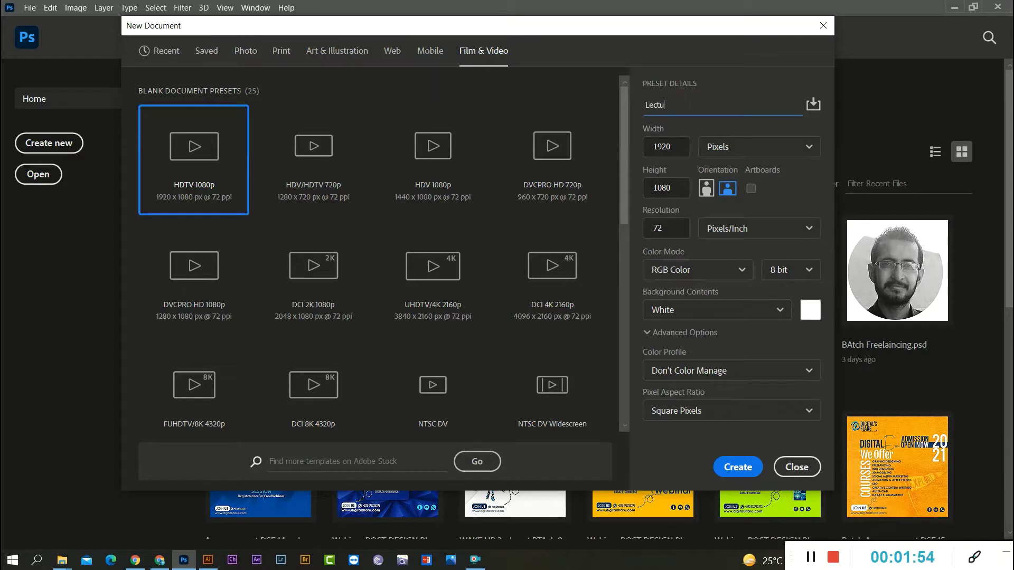
text(re no 2 Basic D)
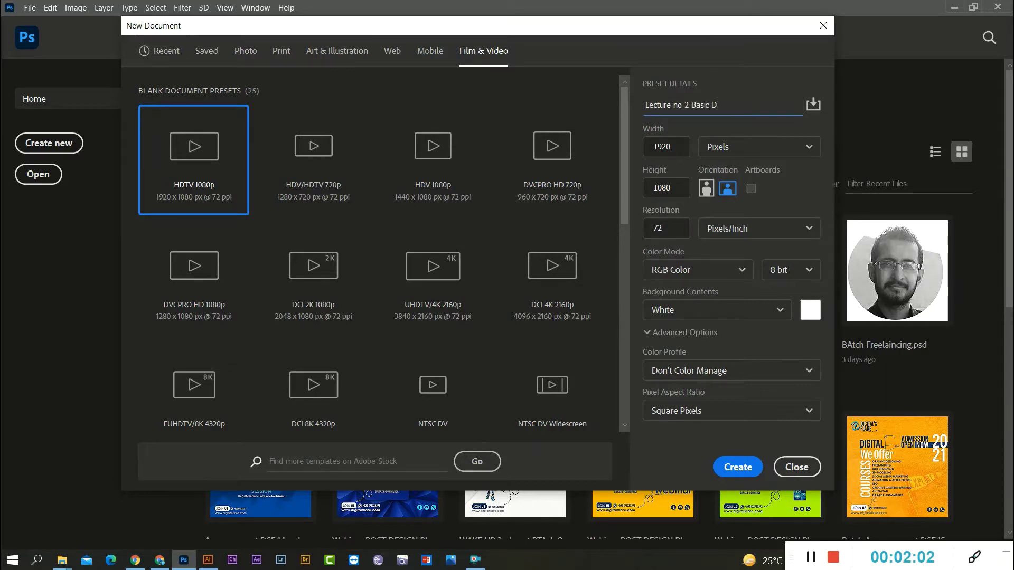
text(SF)
- Review the available measurement units, keep Pixels, and set the document to 1080 wide by 800 high
click(746, 148)
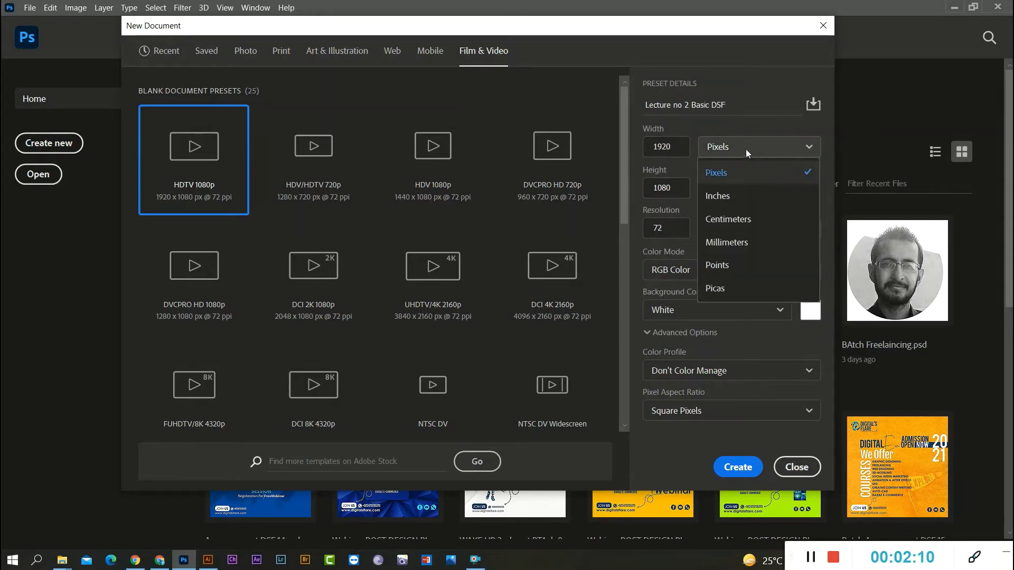
click(753, 151)
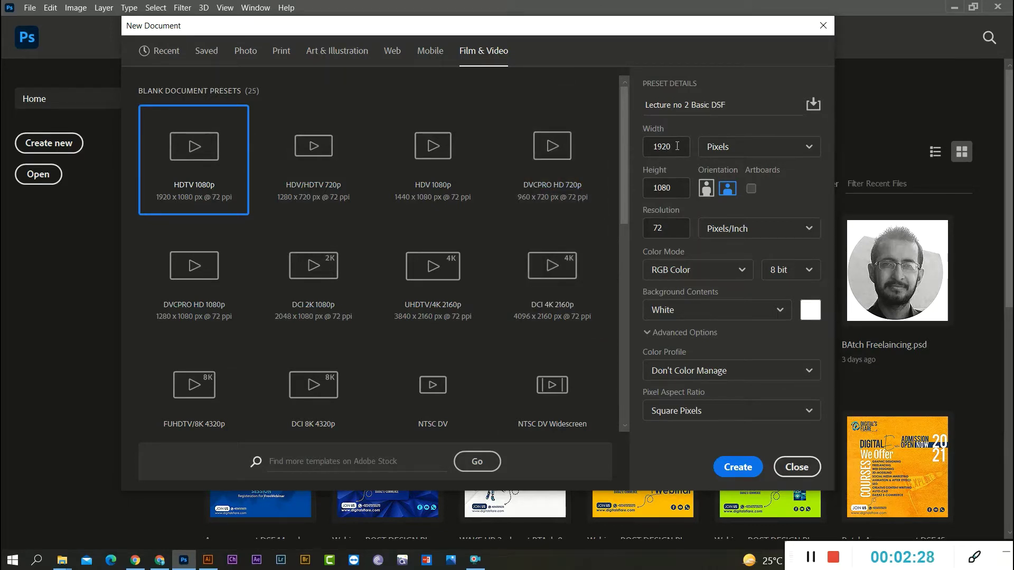
drag(673, 148, 659, 147)
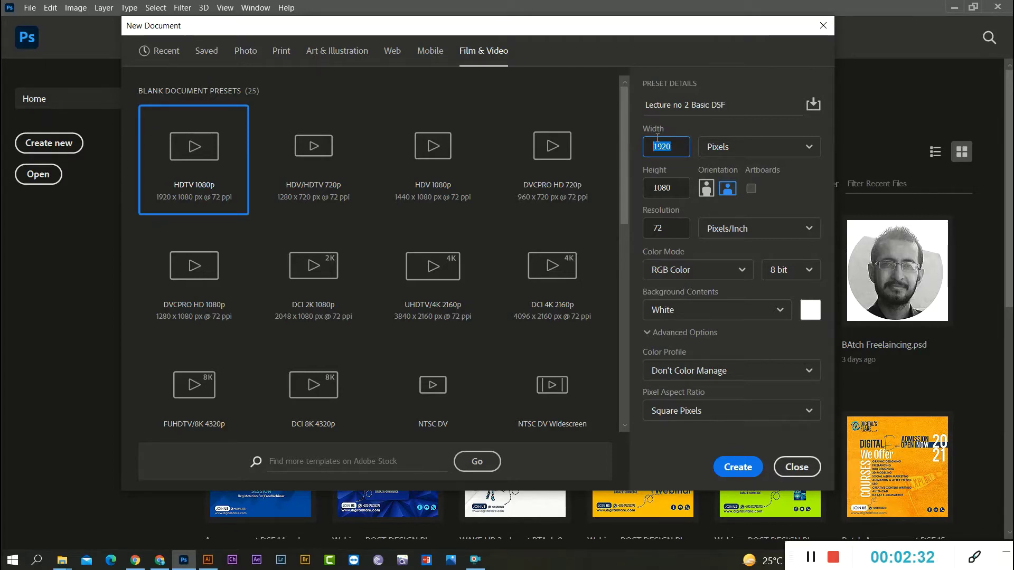
text(1)
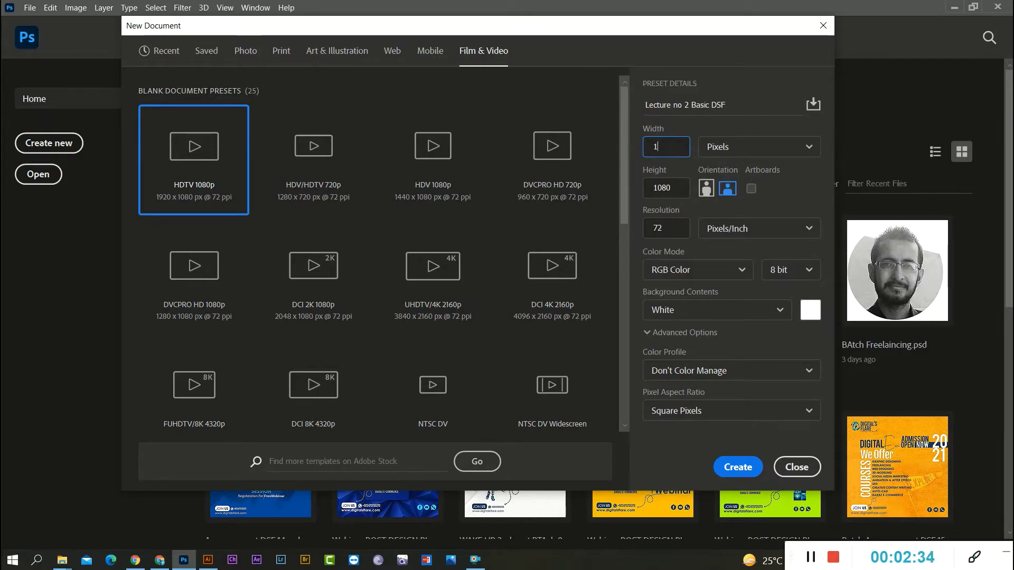
text(080)
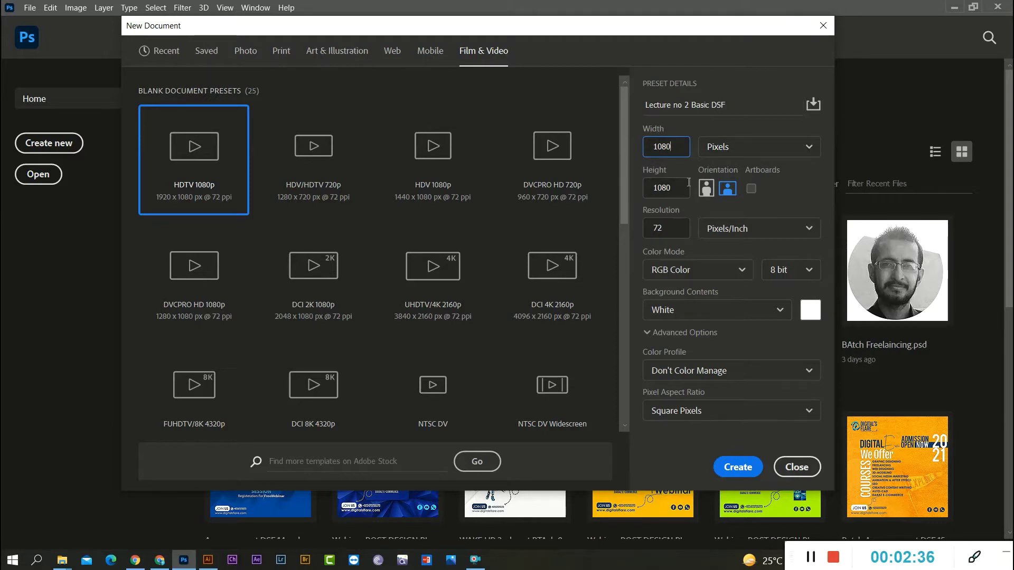
click(605, 194)
double_click(676, 187)
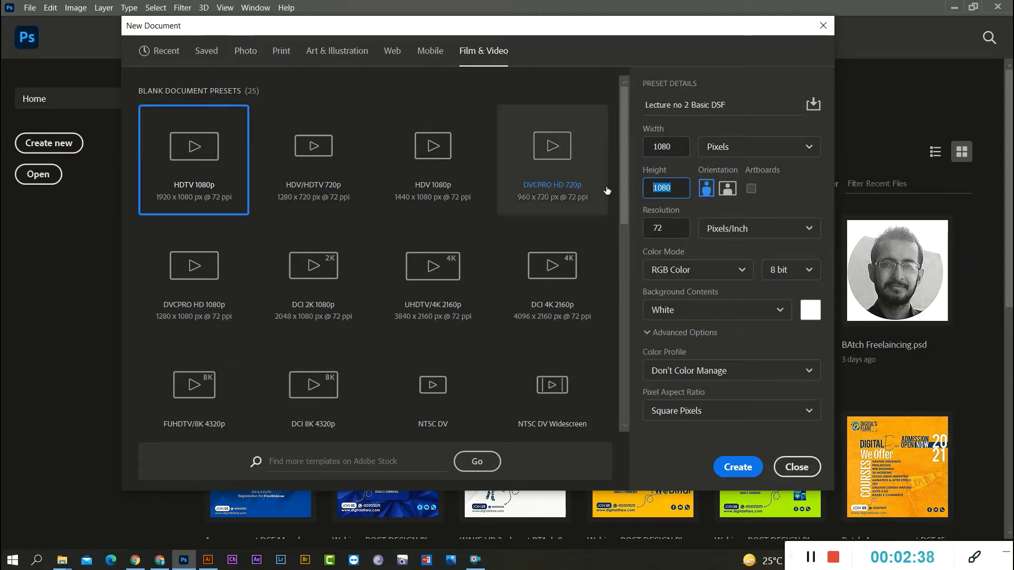
text(800)
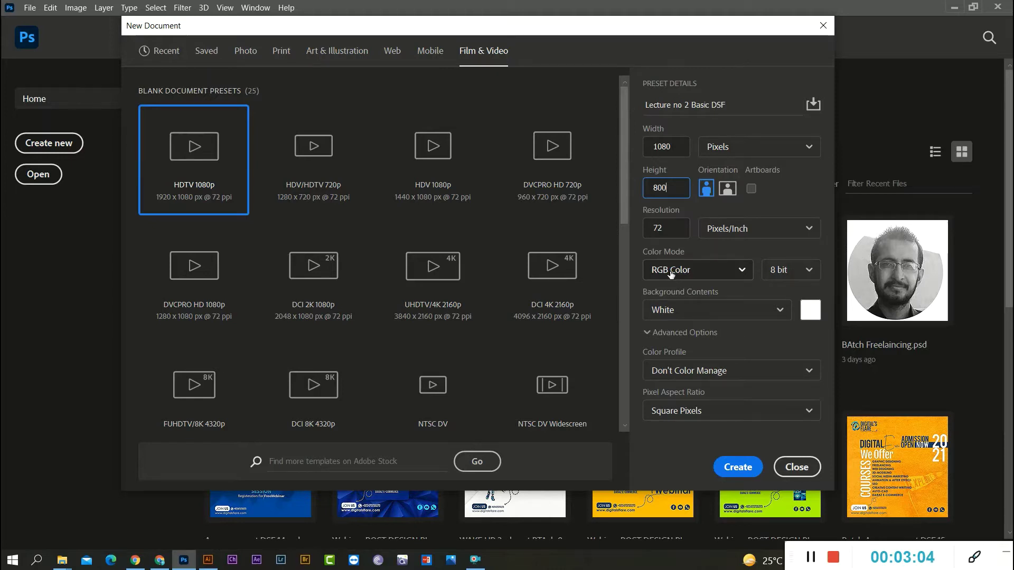
- Review the color mode options, keep RGB Color, and create the document
click(742, 274)
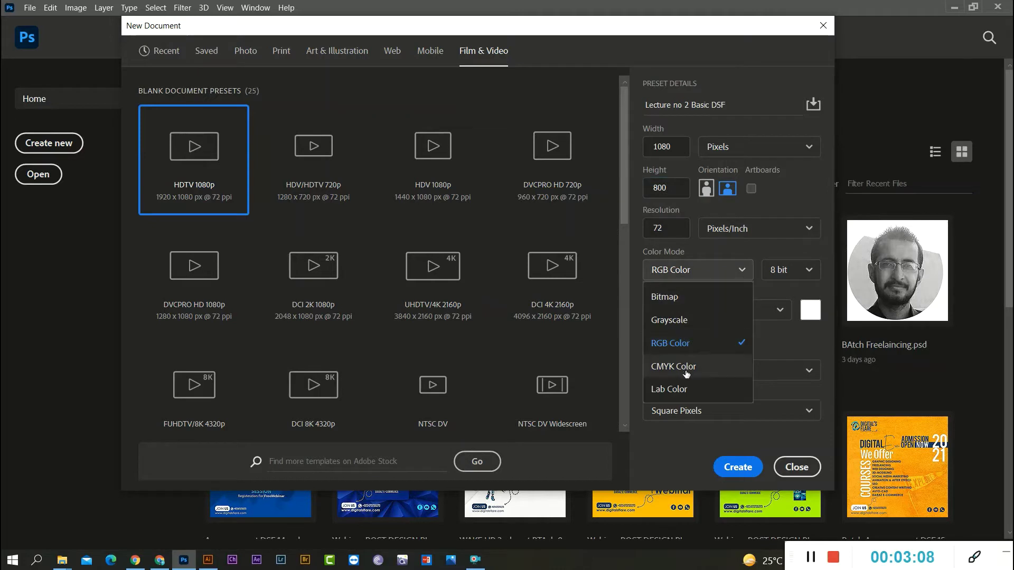
click(689, 334)
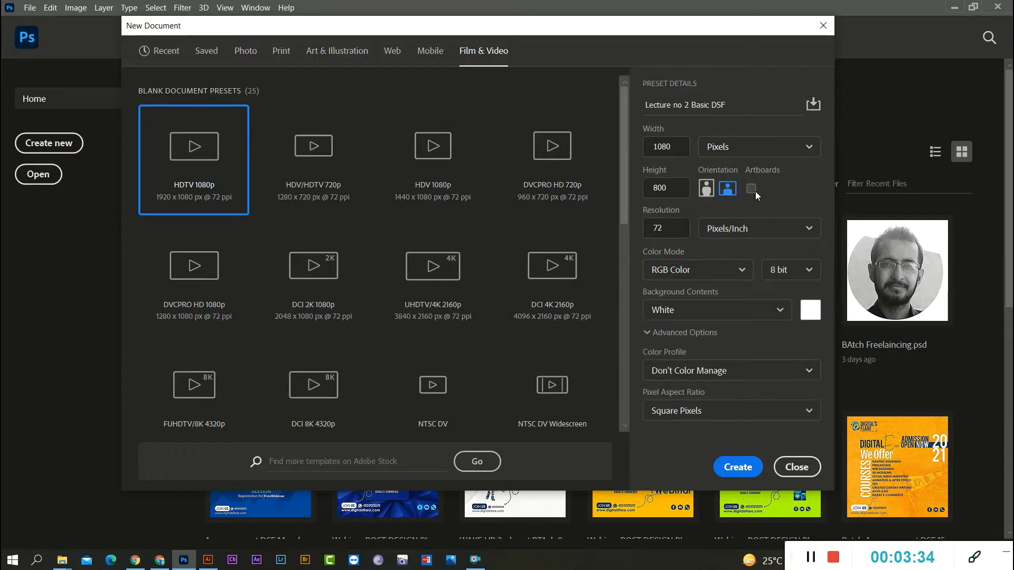
click(747, 472)
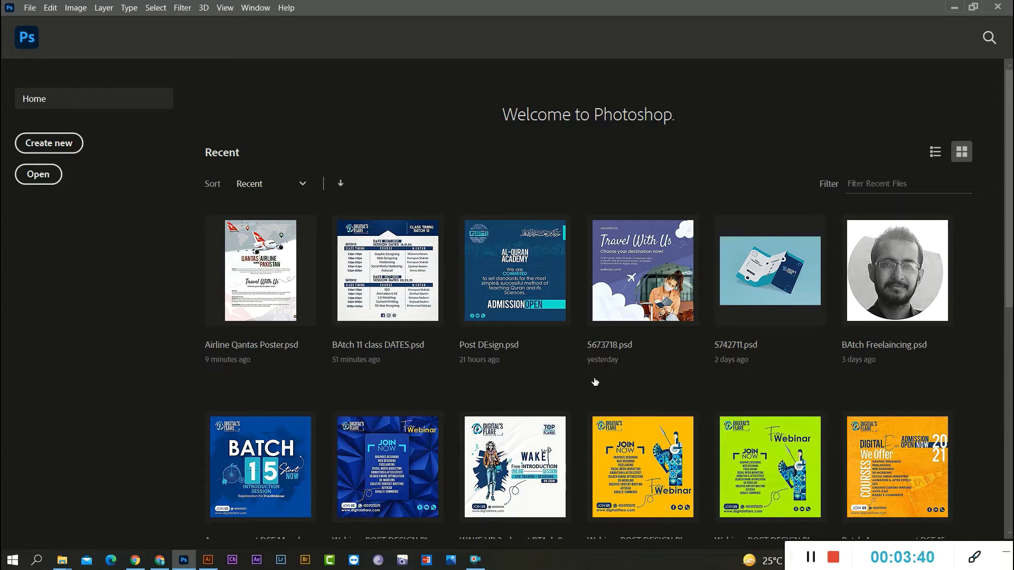
key(Escape)
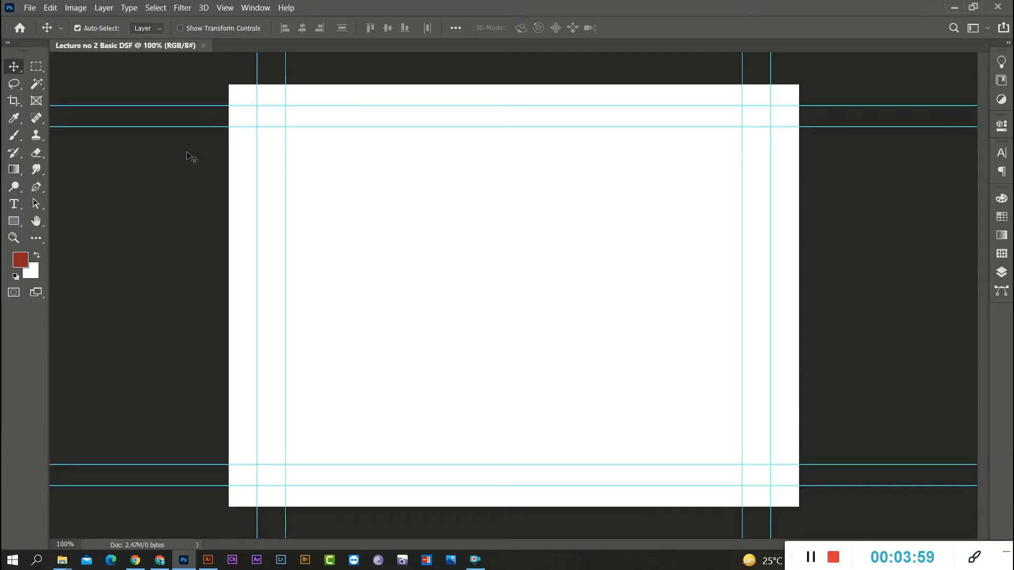
- Create a second document from the 742 x 734 px Clipboard preset with artboards enabled
click(30, 8)
click(37, 21)
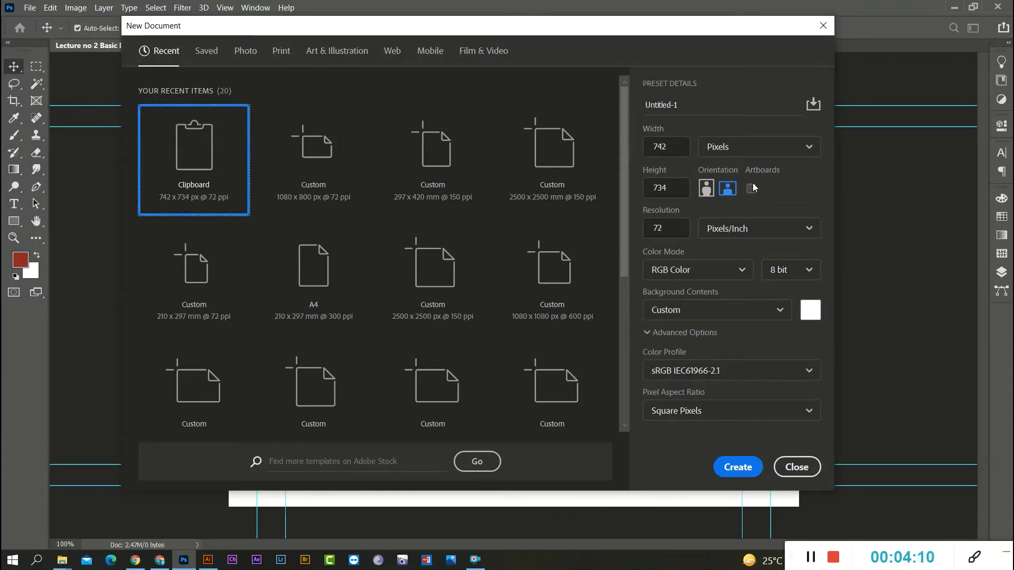
click(752, 190)
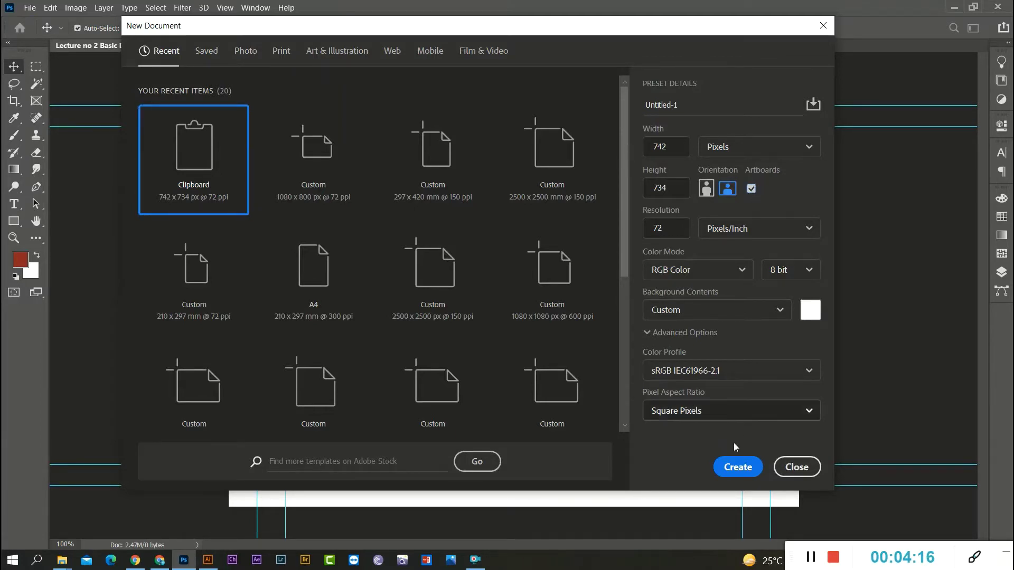
click(733, 473)
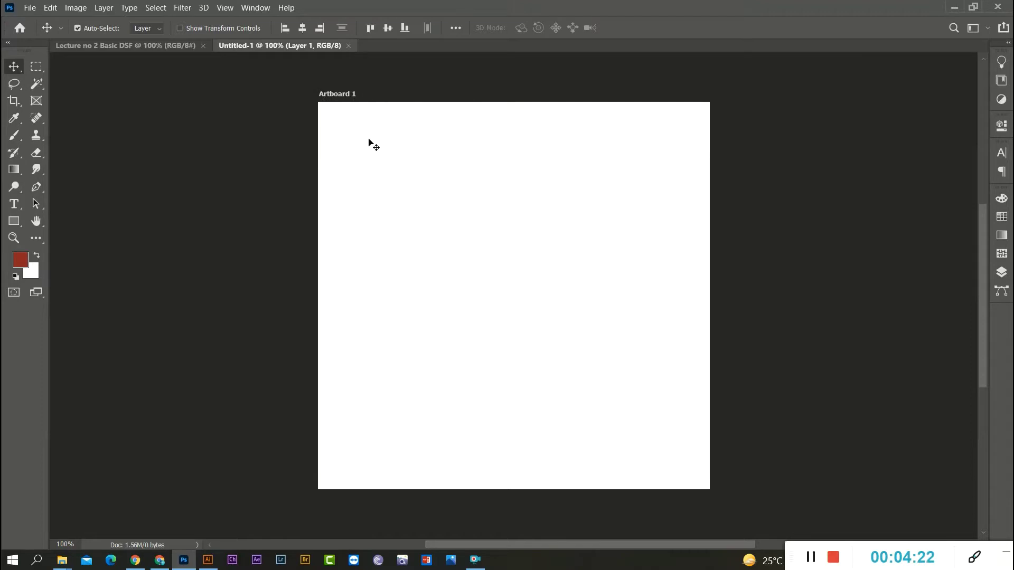
- Compare the layer structures of the Lecture no 2 Basic DSF and artboard documents, and close the artboard document
click(175, 46)
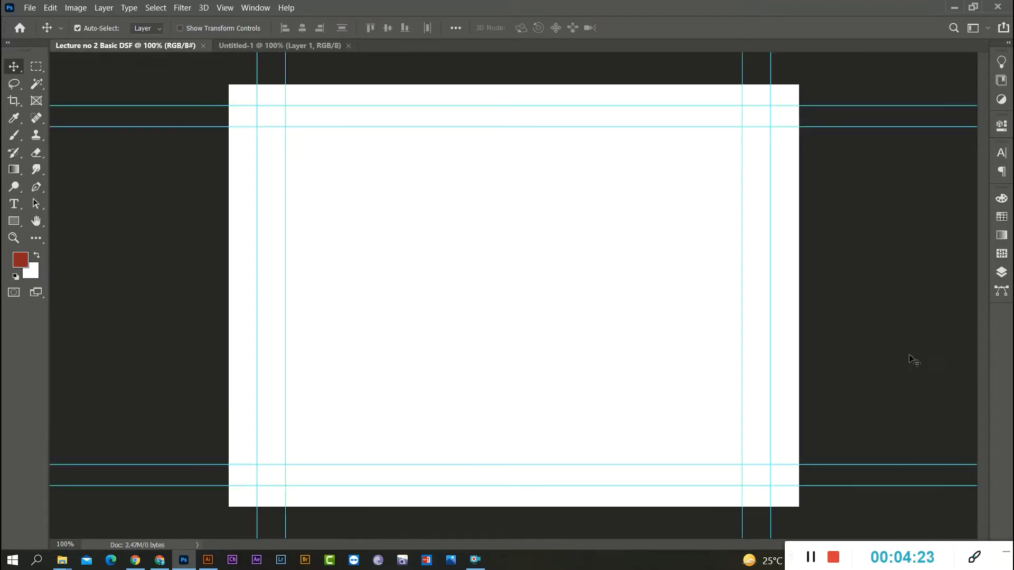
click(1001, 273)
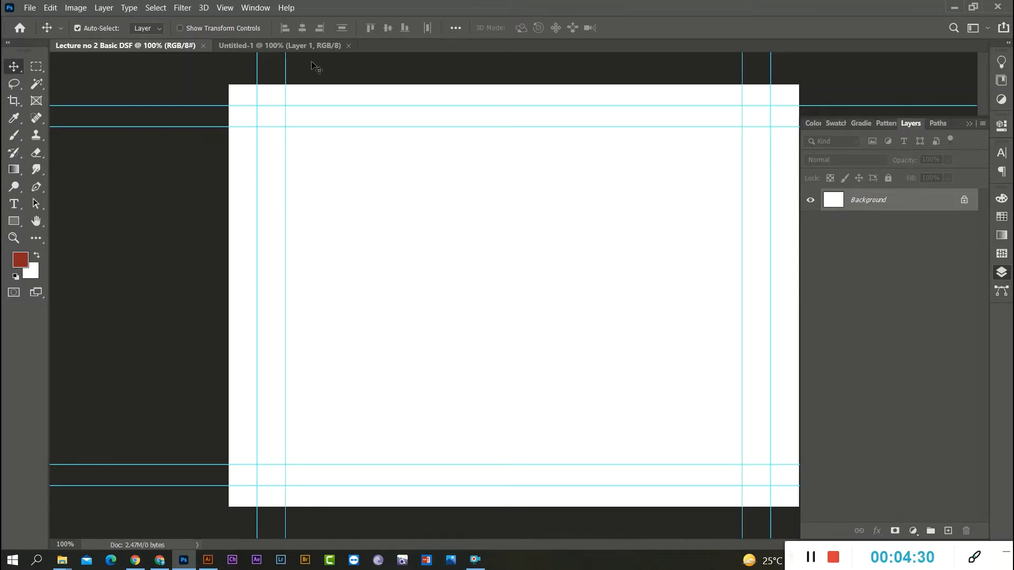
click(284, 49)
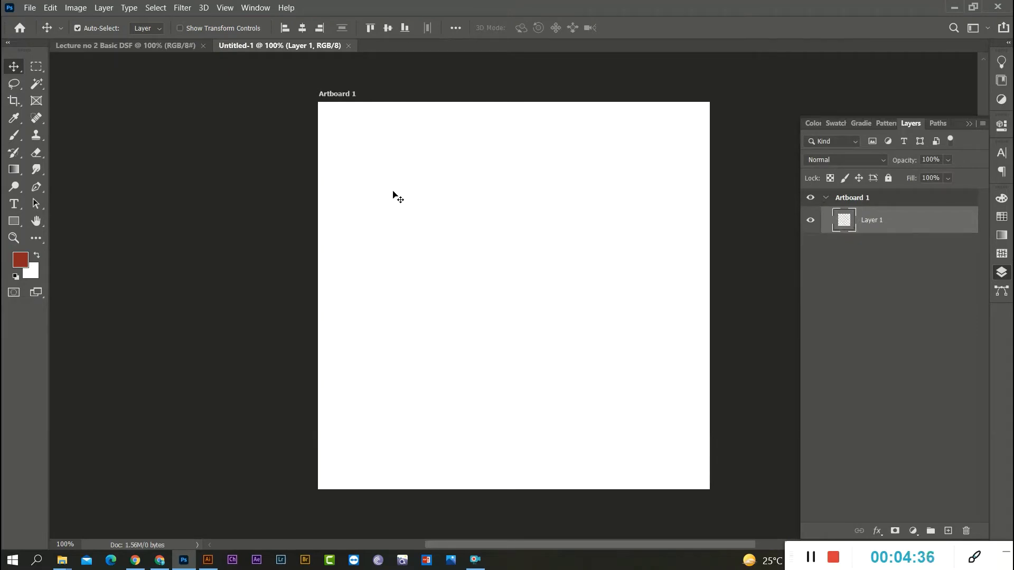
click(349, 46)
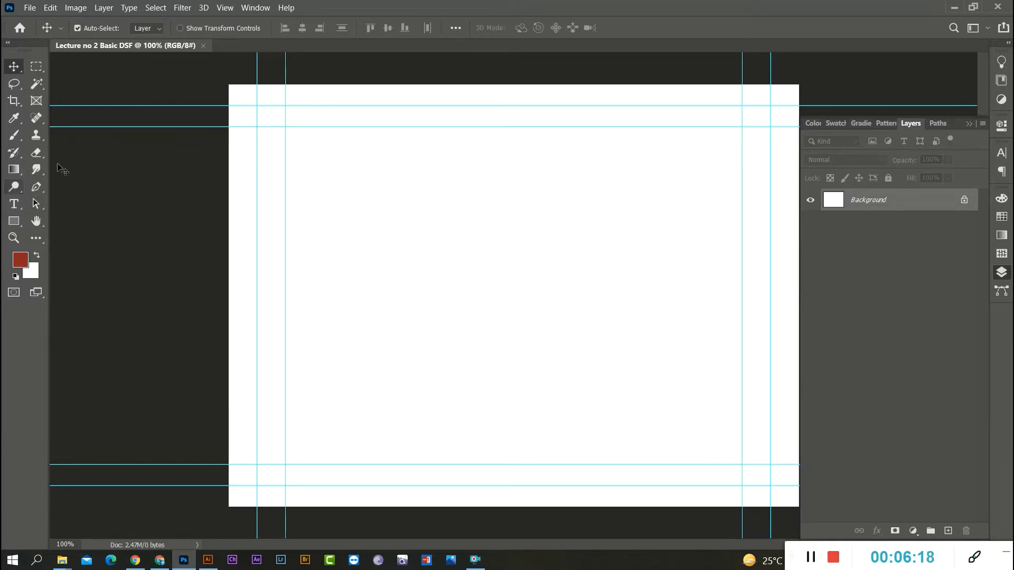
- Activate the Brush tool with the KYLE Ultimate Pencil Hard preset from the Dry Media Brushes
click(20, 135)
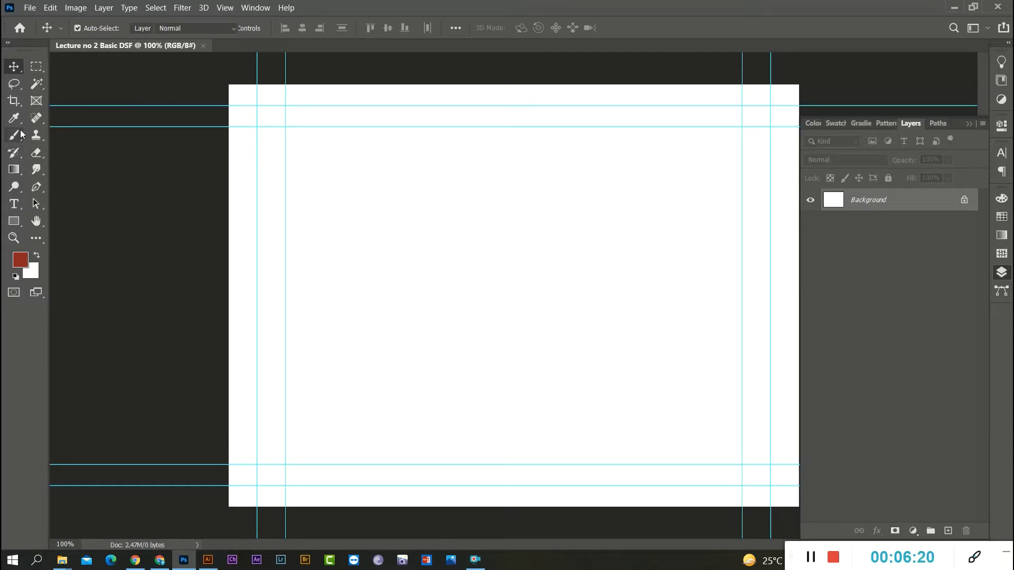
click(64, 134)
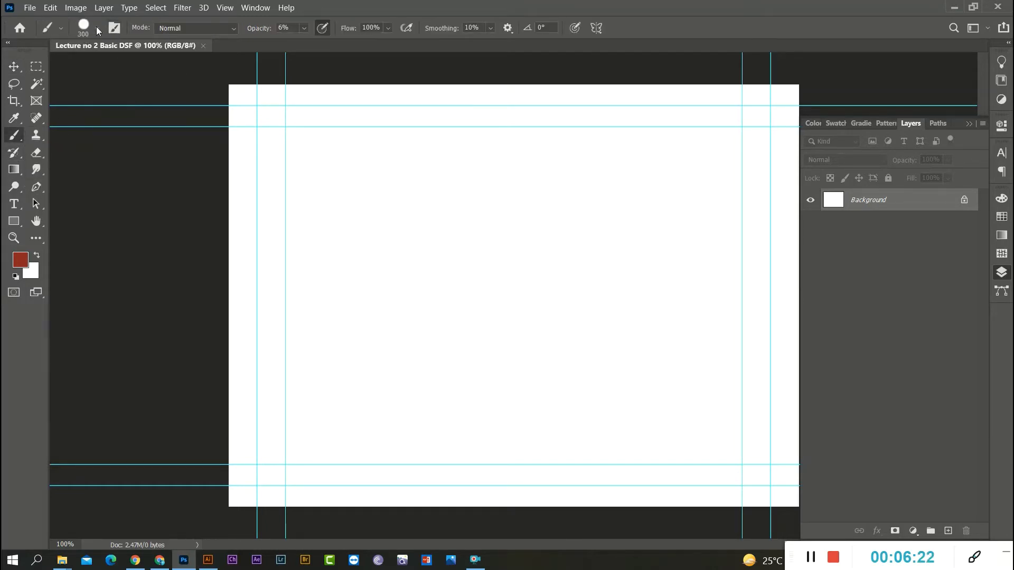
click(97, 29)
click(28, 178)
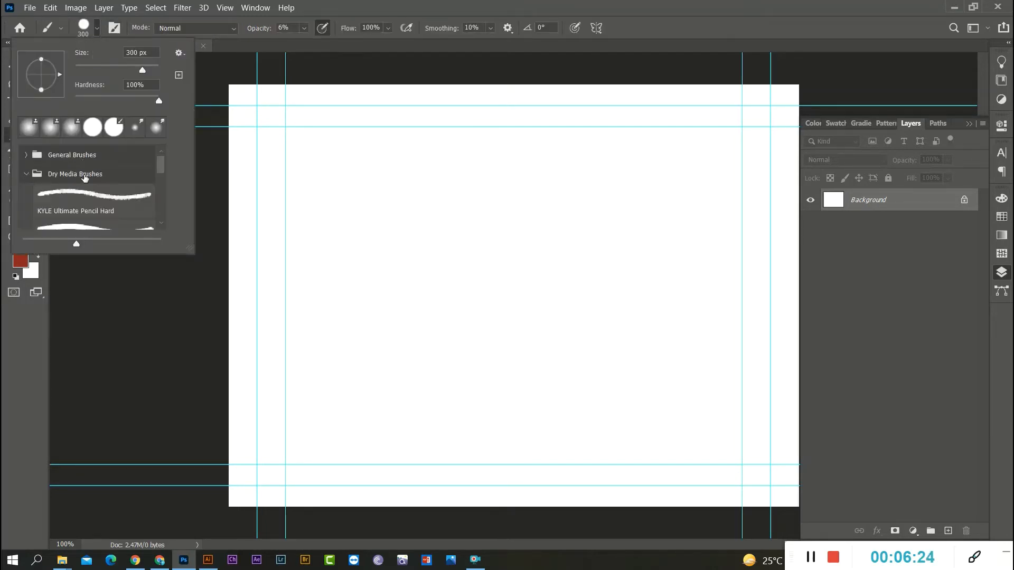
scroll(85, 178, down, 1)
click(109, 174)
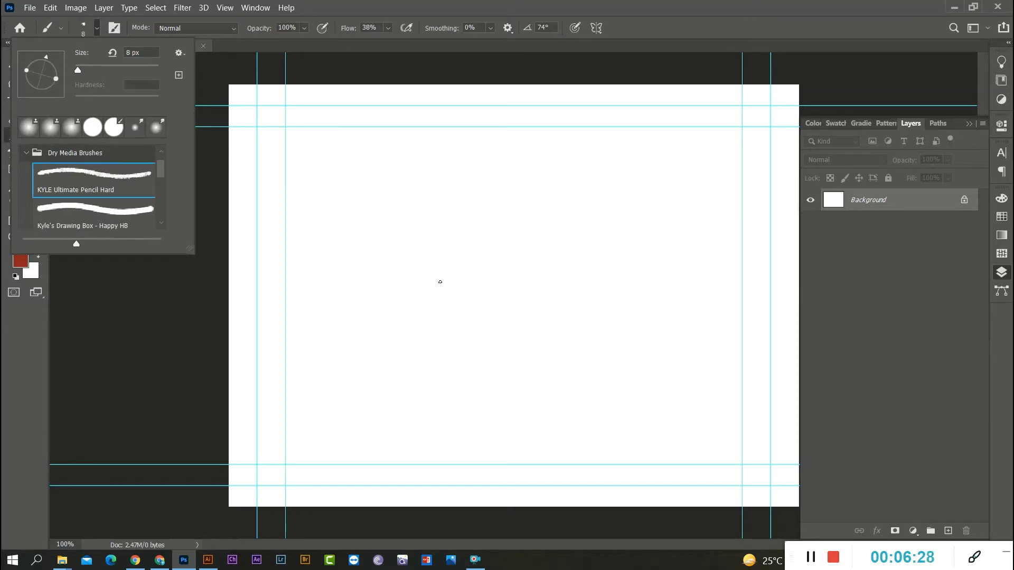
click(97, 29)
- Enlarge the brush to 700 px and try it on the canvas, undoing the trial stamp
key(period)
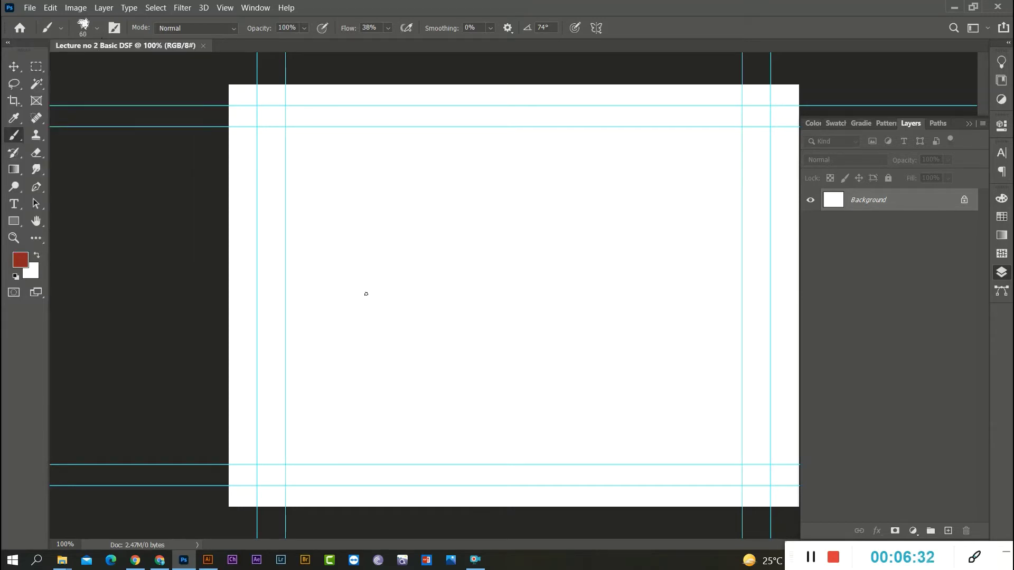
key(bracketright)
key(bracketright)
key(bracketright)
key(bracketright)
key(bracketright)
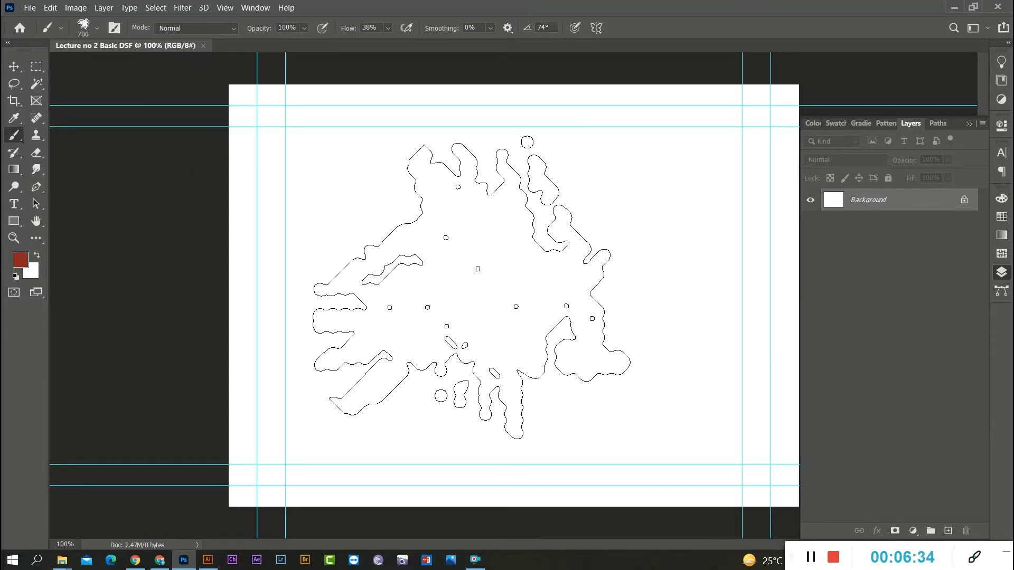
click(480, 292)
key(ctrl+z)
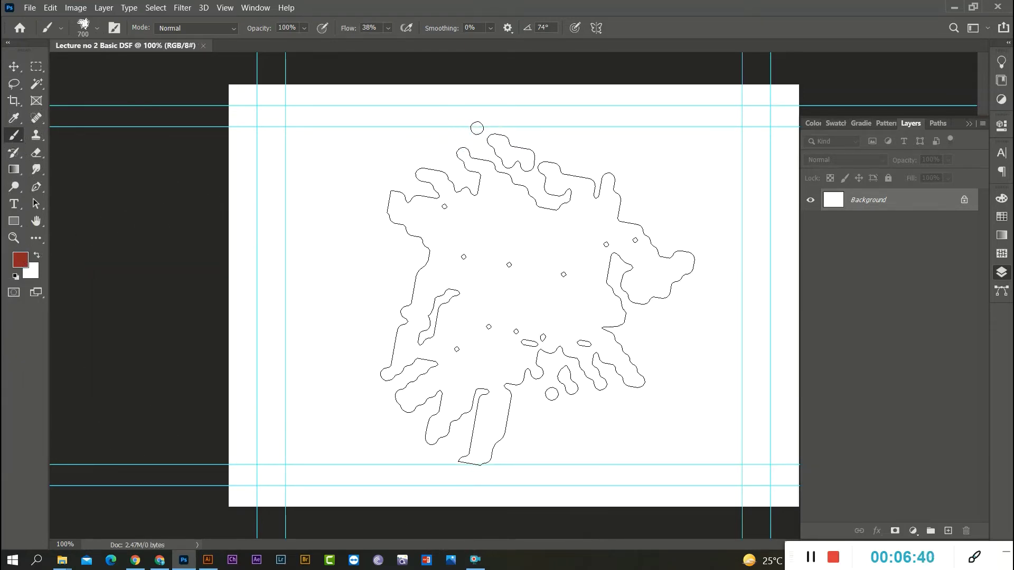
- Reduce the brush size to 500 px and set its flow to 100%
key(bracketleft)
key(bracketleft)
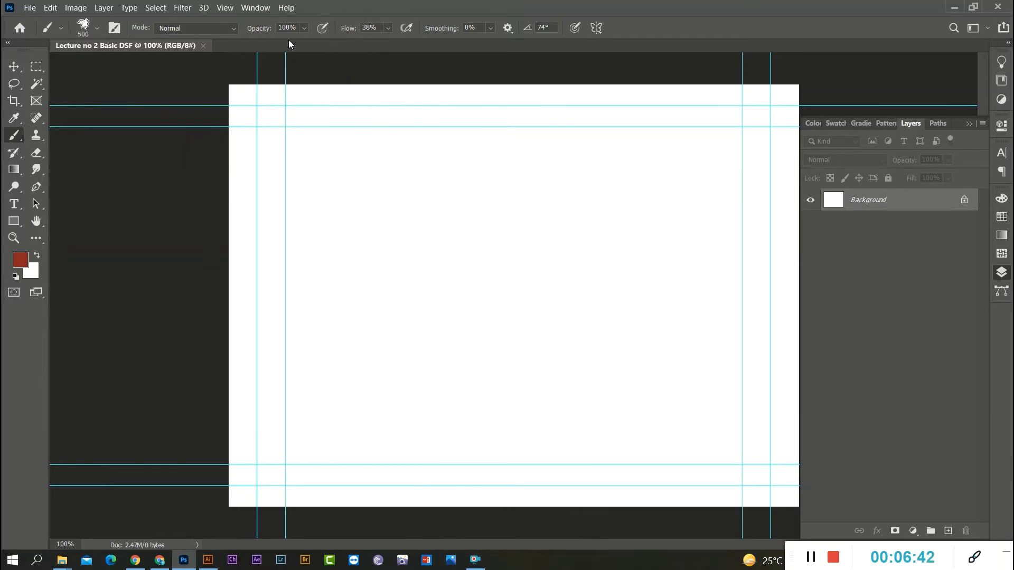
click(388, 28)
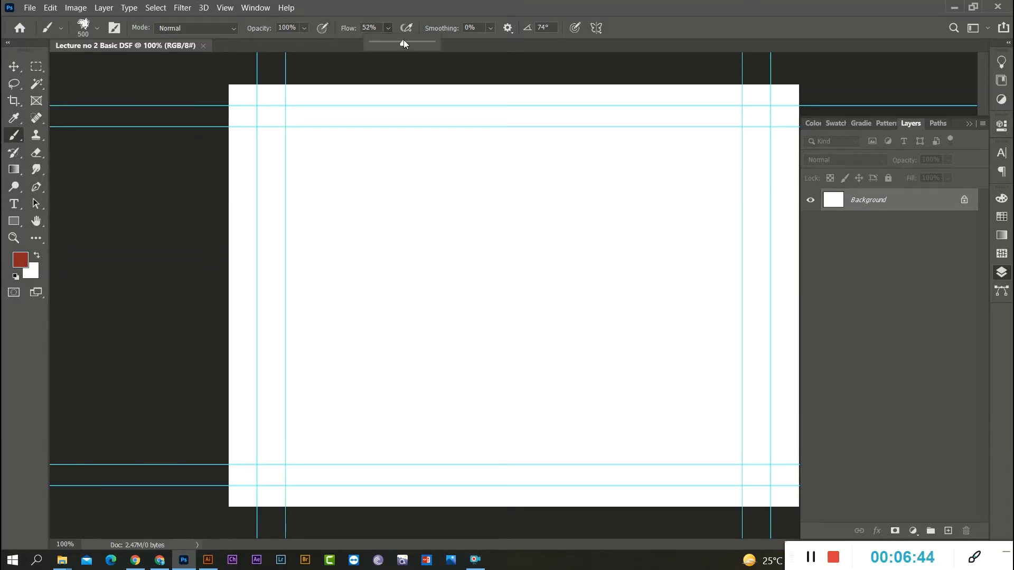
drag(403, 39, 436, 40)
- Stamp the red brush on the Background layer, try to move it with the Move tool, and undo the stamp
click(517, 295)
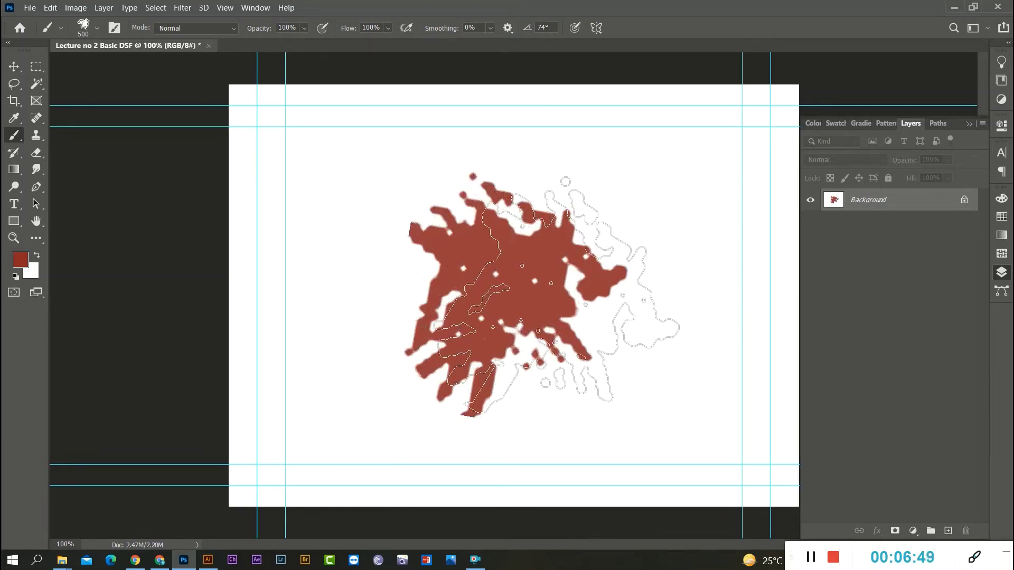
click(13, 66)
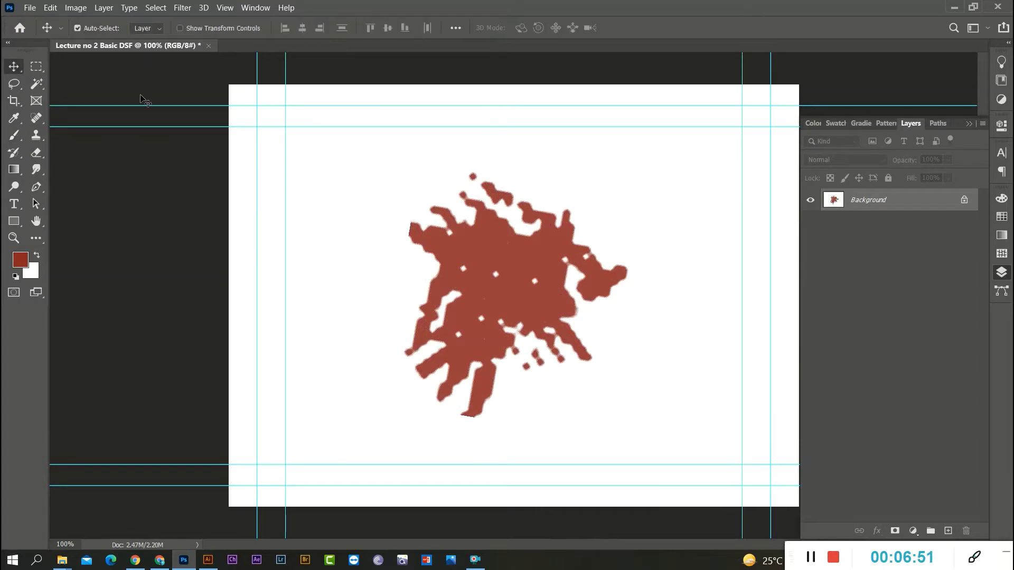
drag(477, 294, 542, 279)
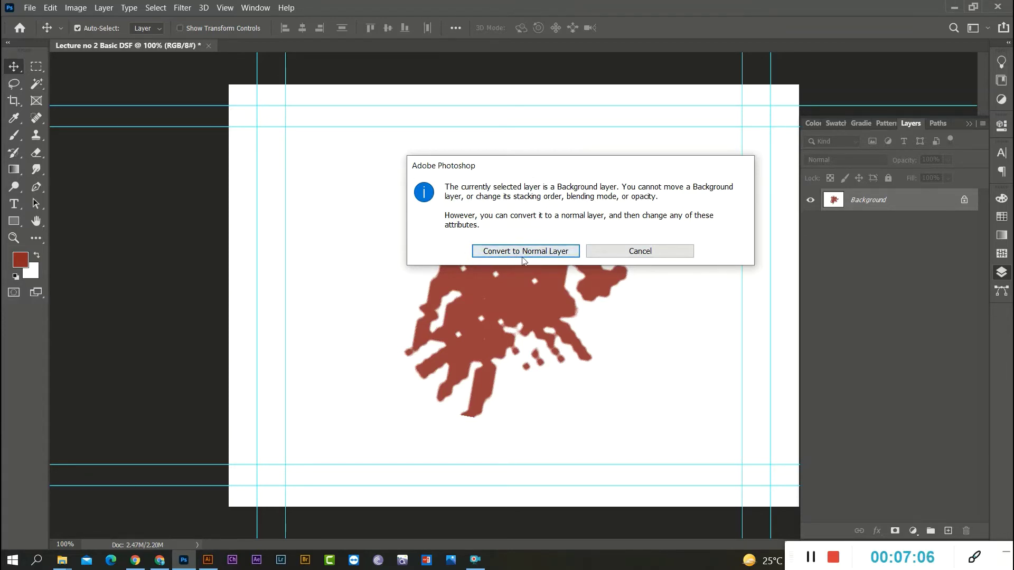
click(662, 258)
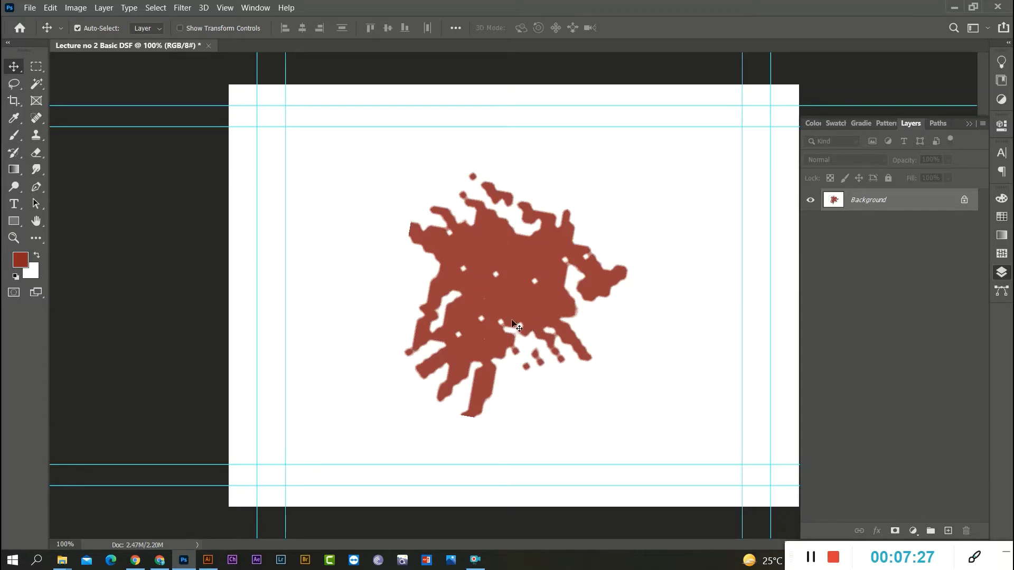
key(ctrl+z)
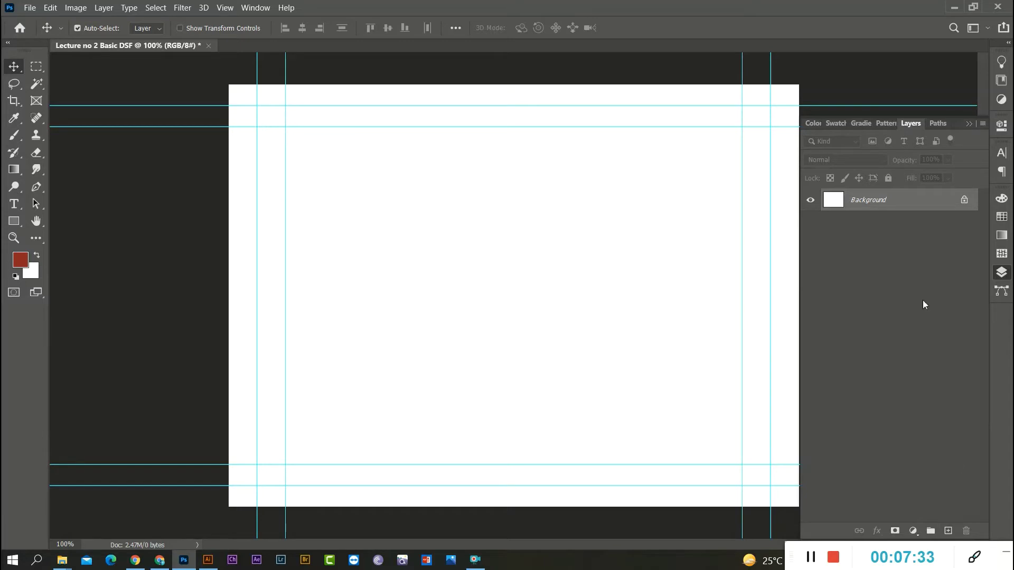
- Paint a broad red brush stroke on a new layer and move it slightly toward the canvas's upper-left corner
click(948, 532)
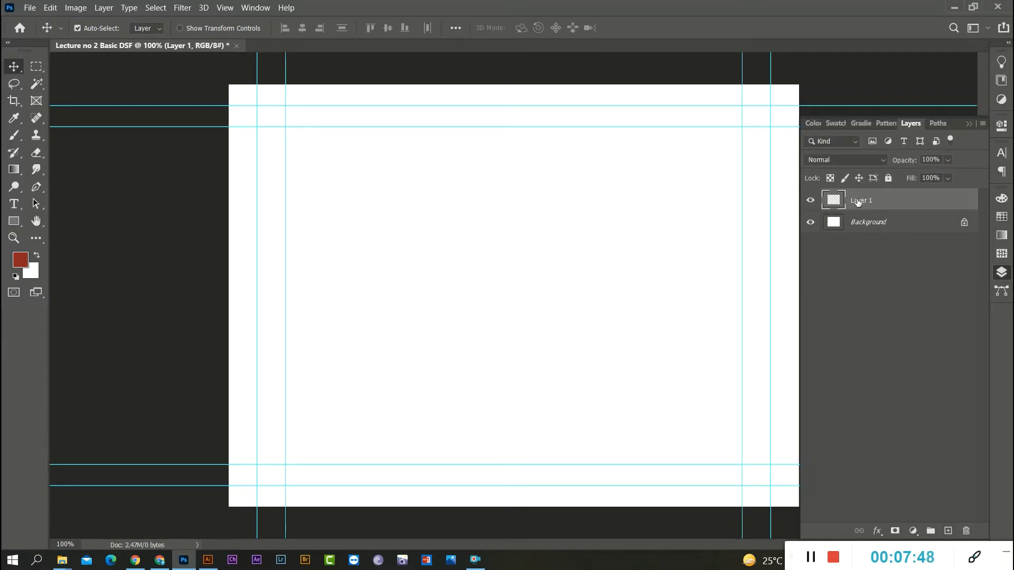
click(14, 135)
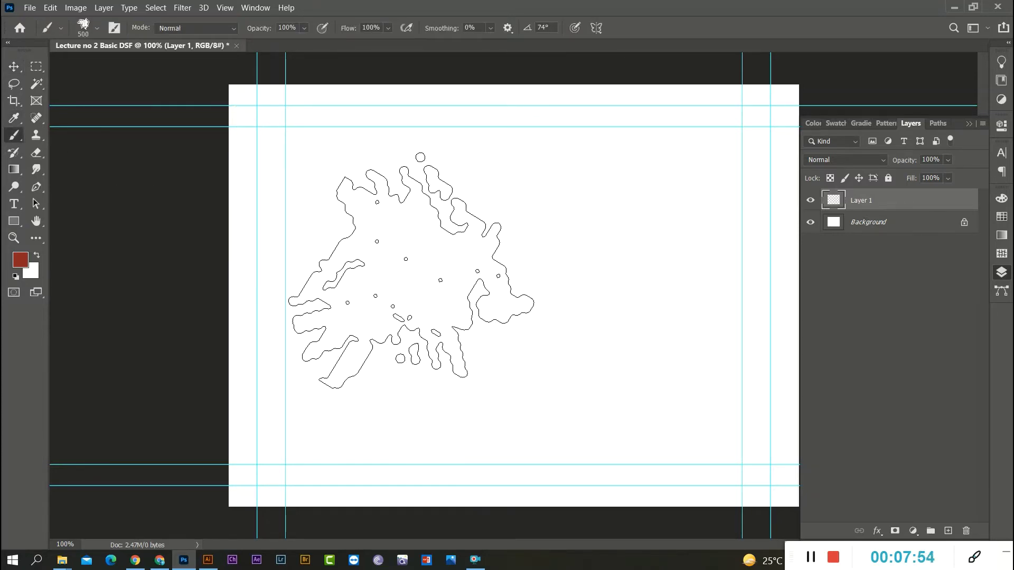
drag(396, 295, 507, 285)
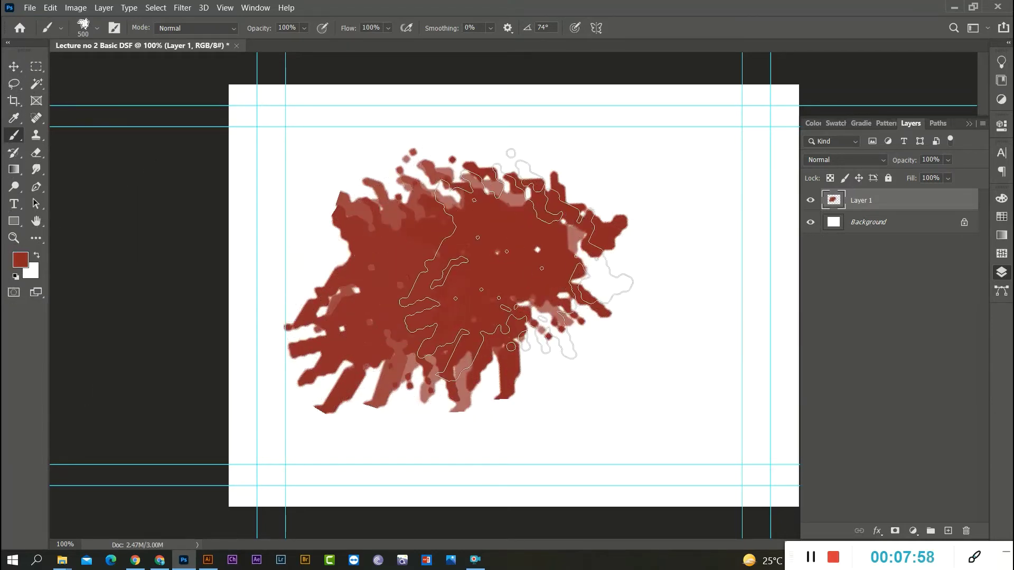
key(v)
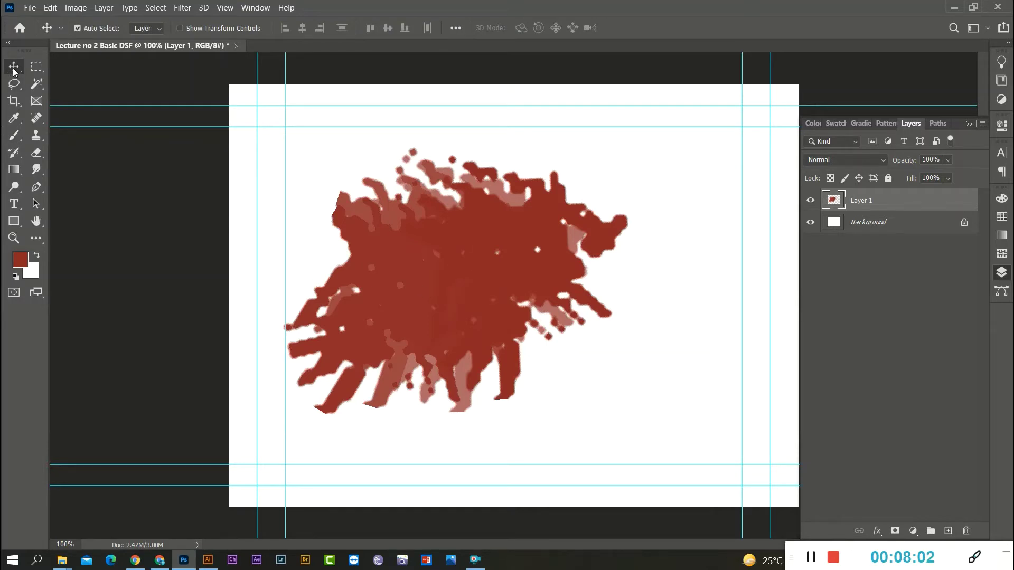
drag(461, 280, 439, 260)
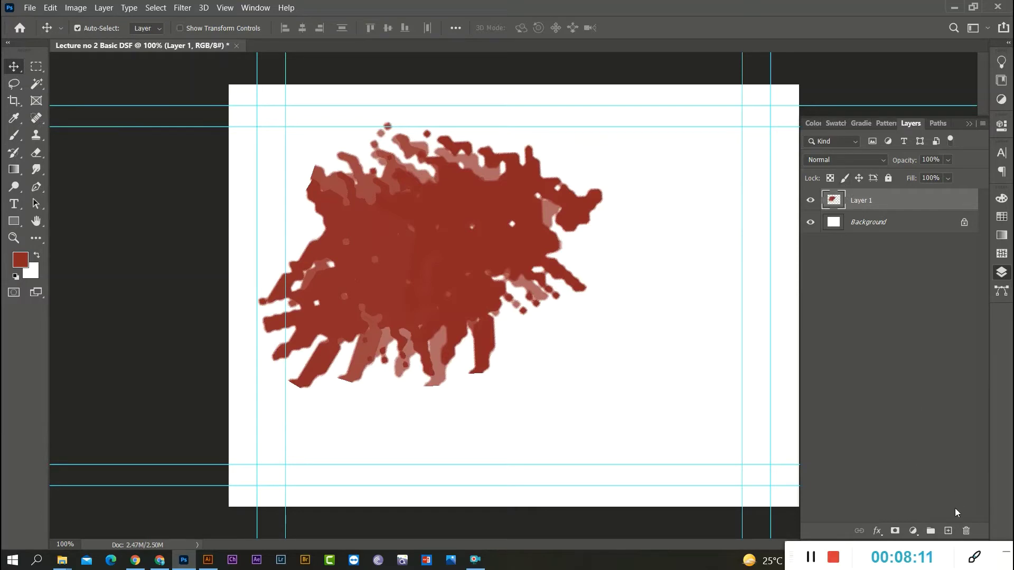
- Add another new layer above the red stroke and choose the KYLE Bonus Chunky Charcoal brush at 112 px
click(948, 531)
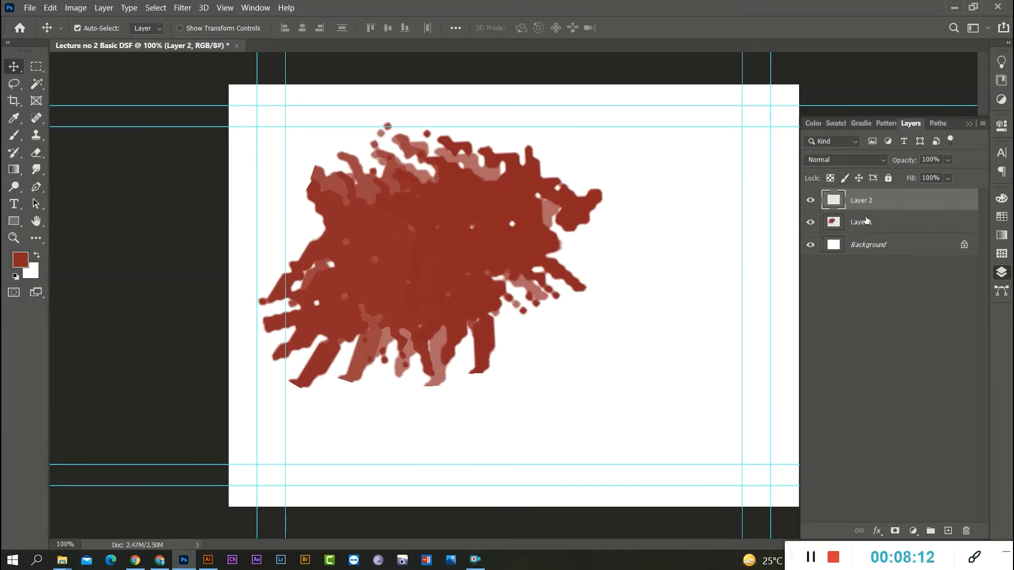
click(13, 135)
click(95, 29)
scroll(95, 209, down, 5)
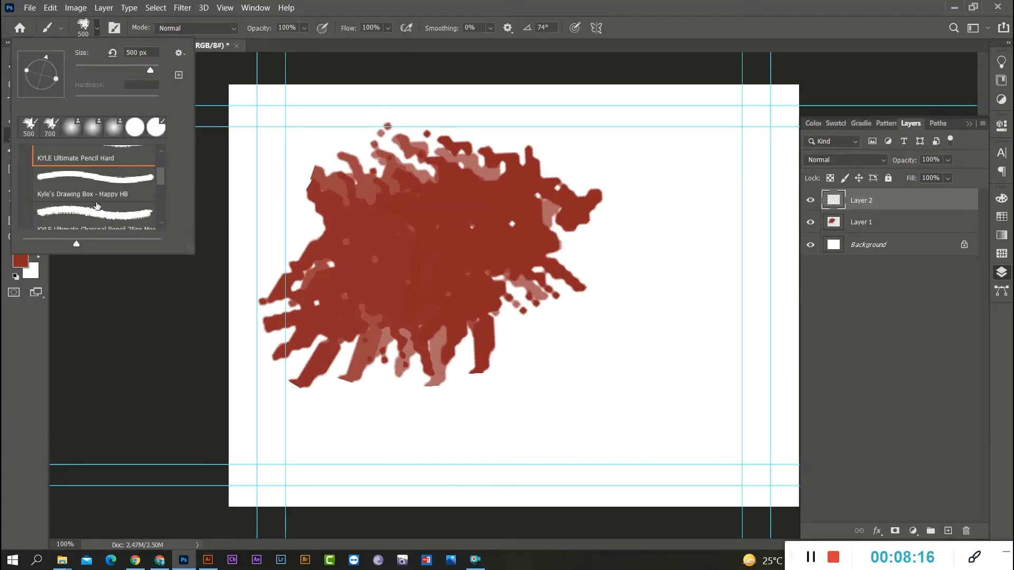
click(111, 178)
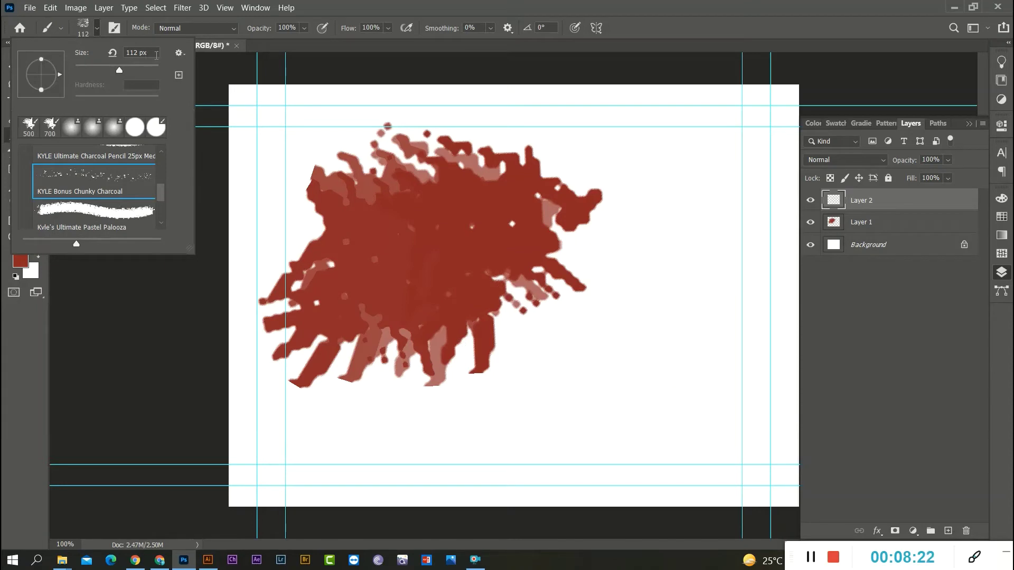
click(91, 32)
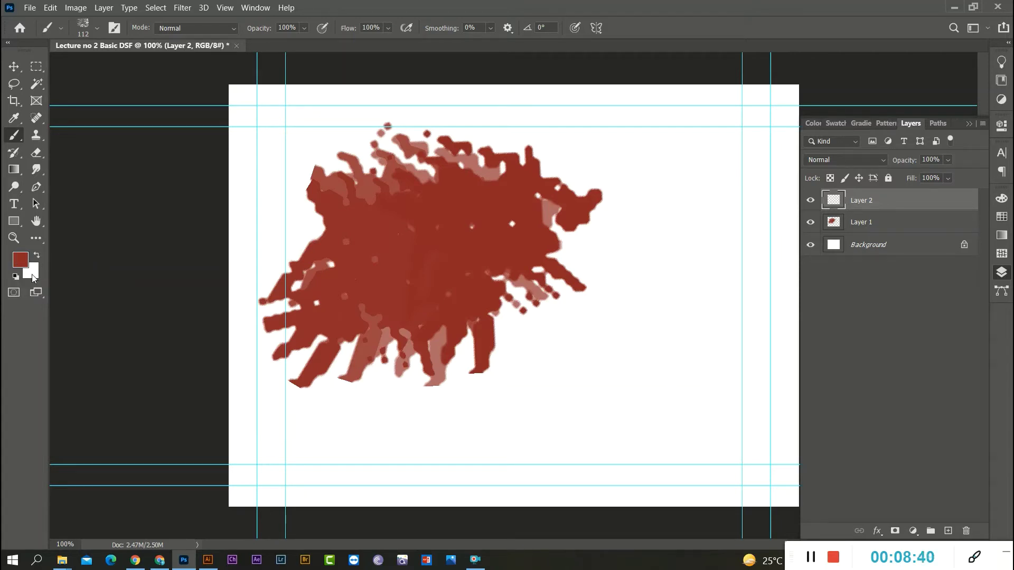
- Set the background color to orange, about #f87b0d, and swap it with the foreground color
click(33, 272)
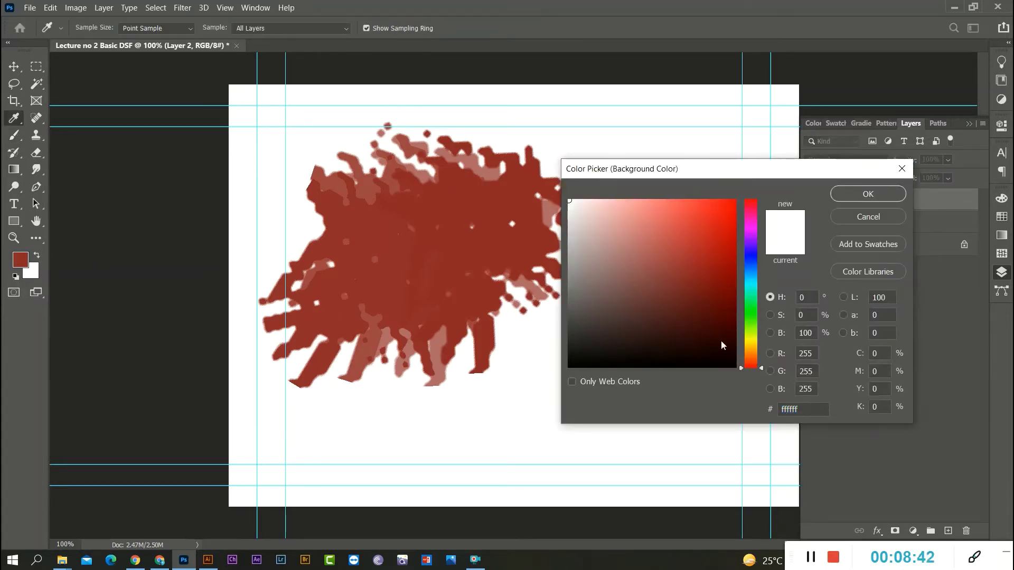
click(752, 343)
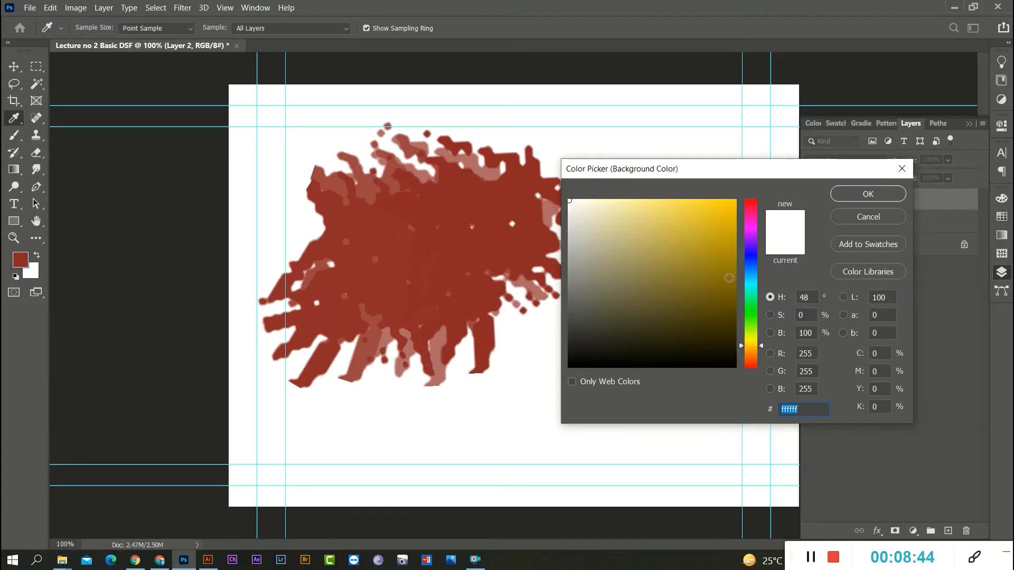
drag(753, 346, 753, 355)
drag(731, 266, 729, 202)
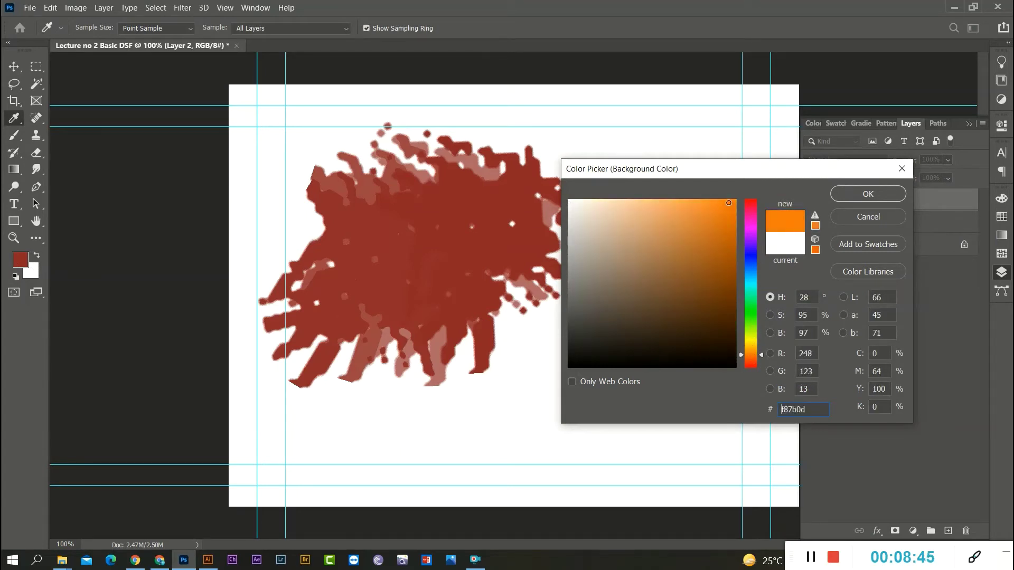
click(853, 195)
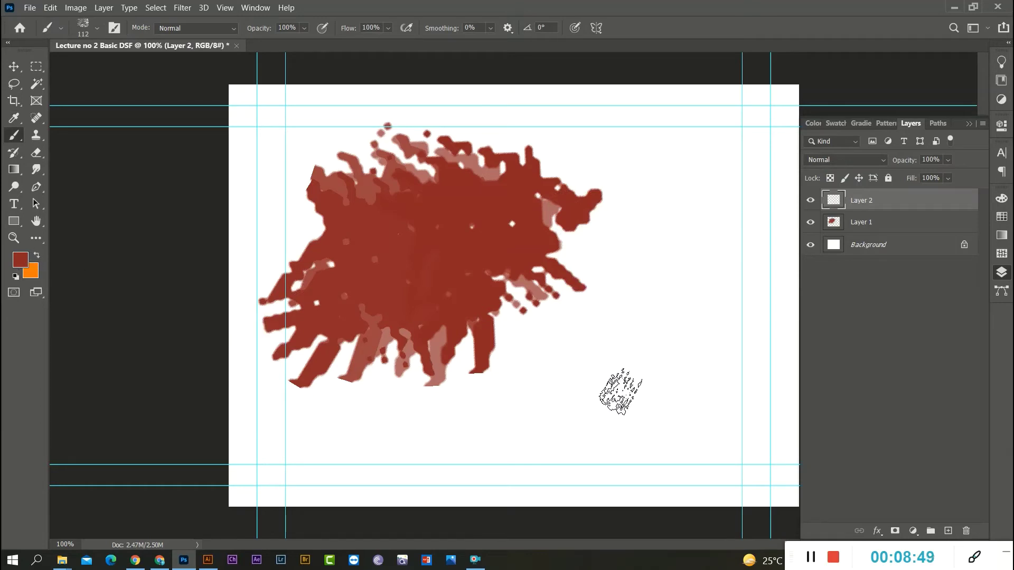
click(37, 256)
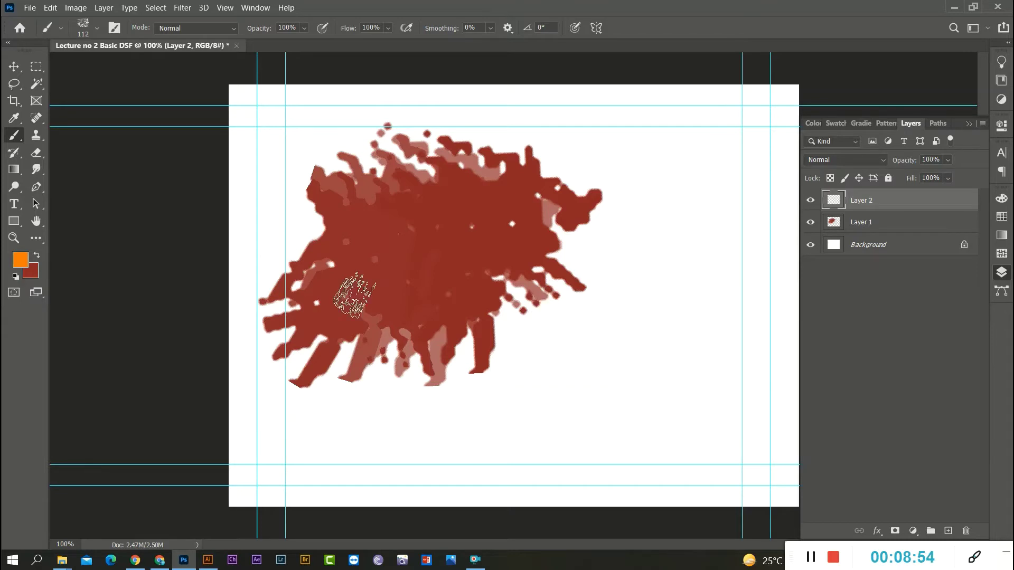
- Enlarge the Chunky Charcoal brush to about 400 px, try orange stamps beside the red stroke, and undo them
key(bracketright)
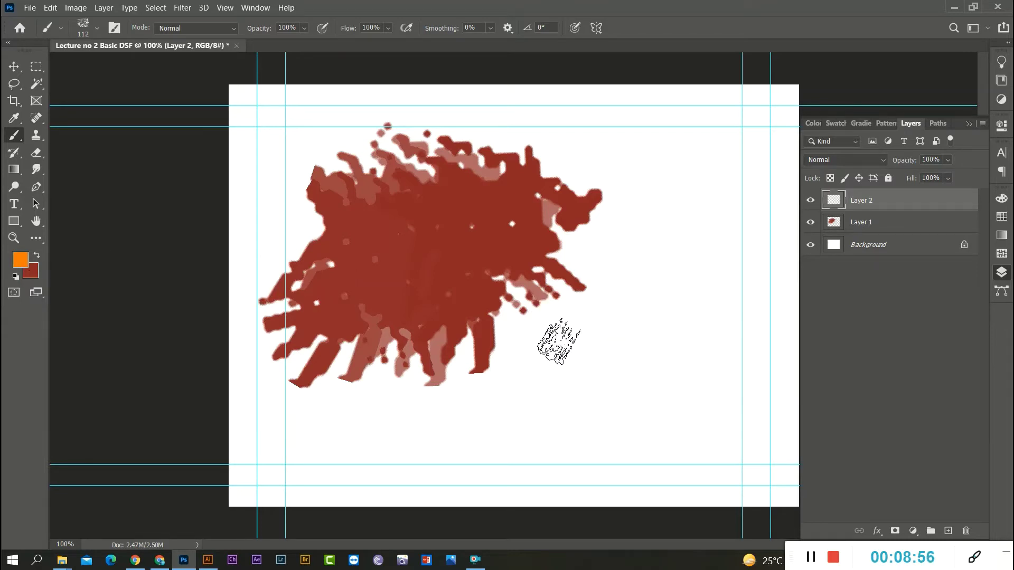
key(bracketright)
key(bracketright)
key(bracketright)
key(bracketright)
key(bracketright)
key(bracketright)
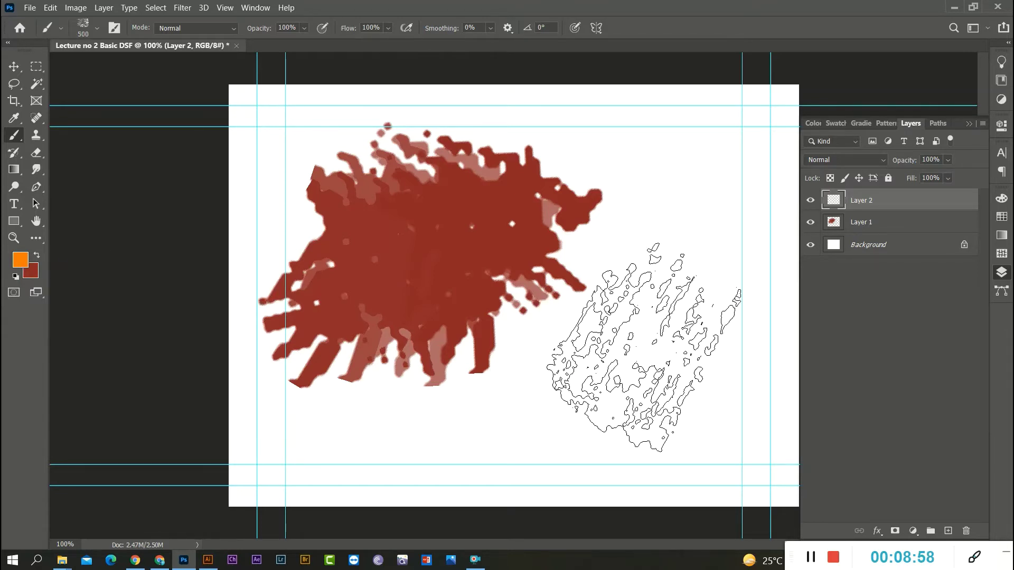
click(632, 340)
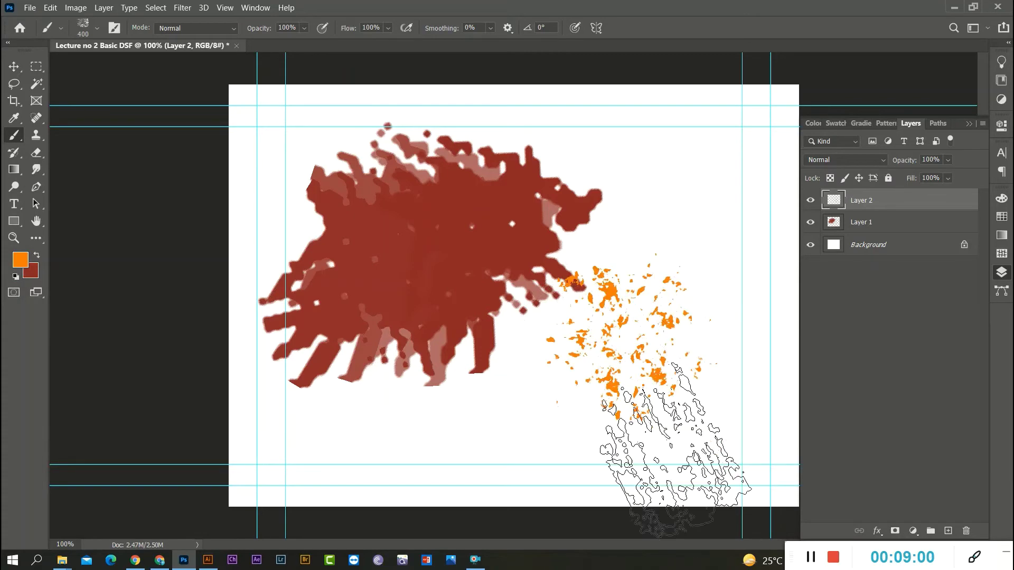
key(ctrl+z)
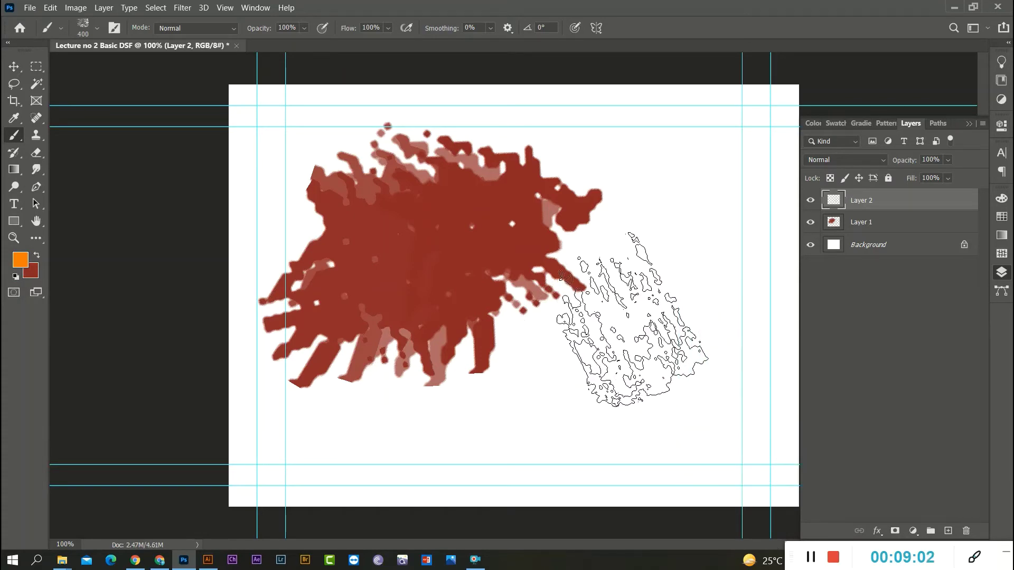
click(623, 320)
key(ctrl+z)
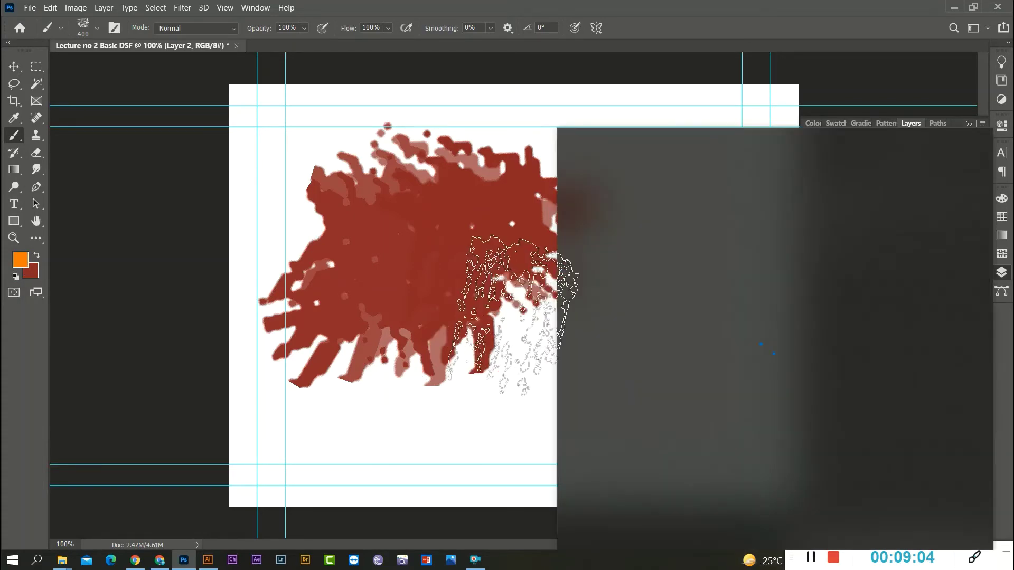
- Try to move the red brush stroke with the Move tool, and delete Layer 1
key(v)
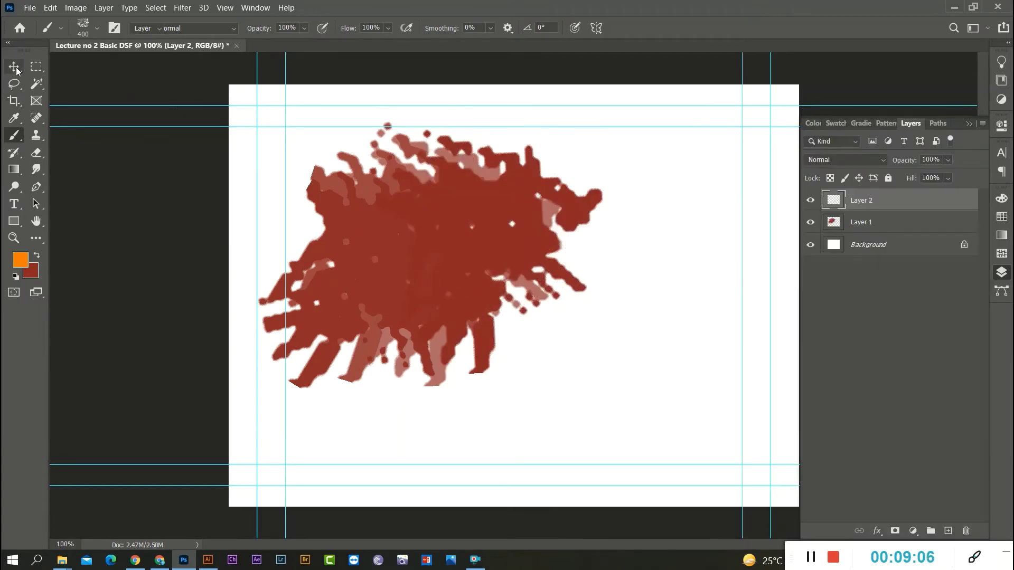
mouse_move(460, 254)
mouse_down()
mouse_move(494, 295)
mouse_move(819, 238)
mouse_up()
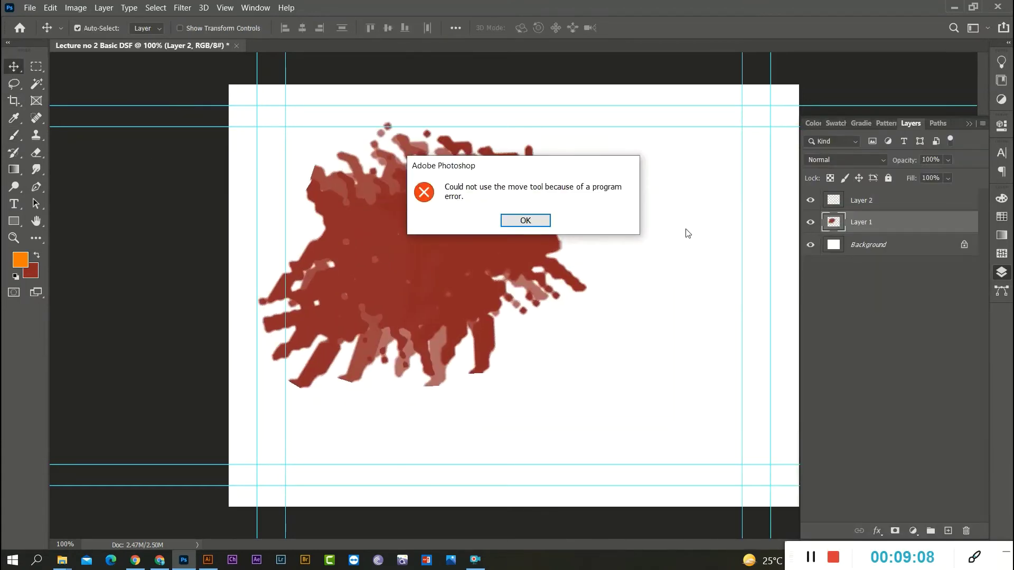
click(533, 222)
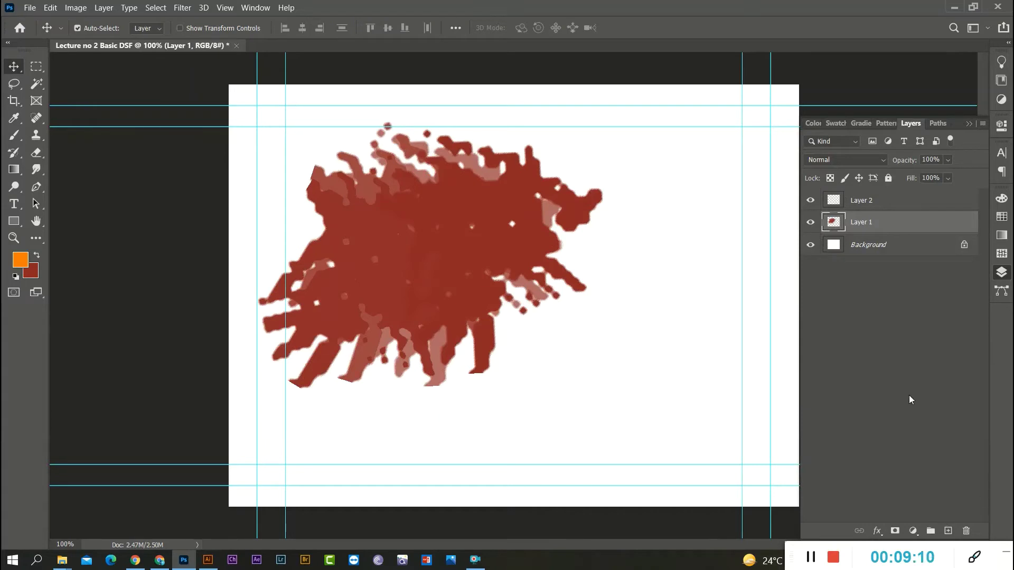
click(966, 532)
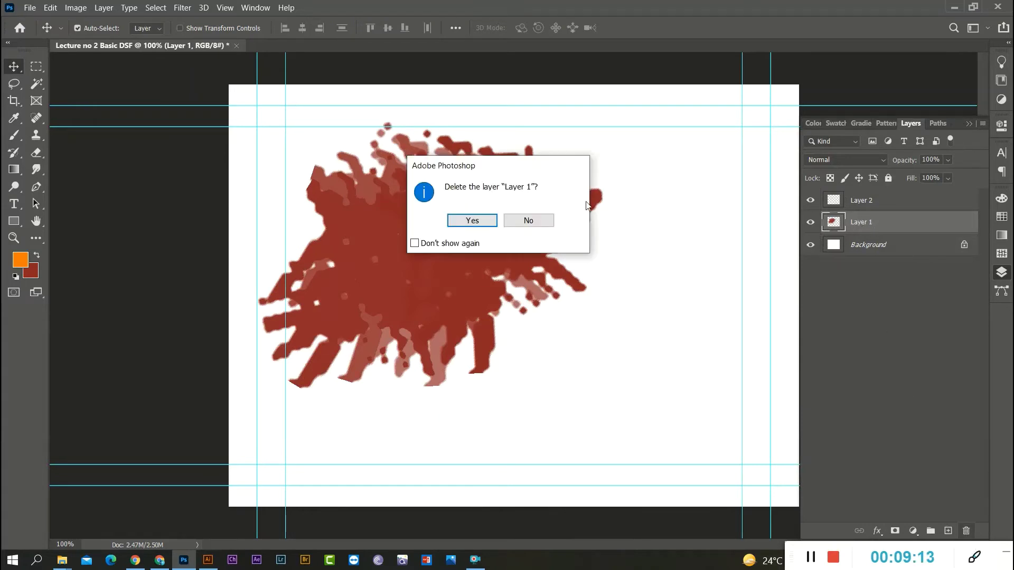
click(483, 220)
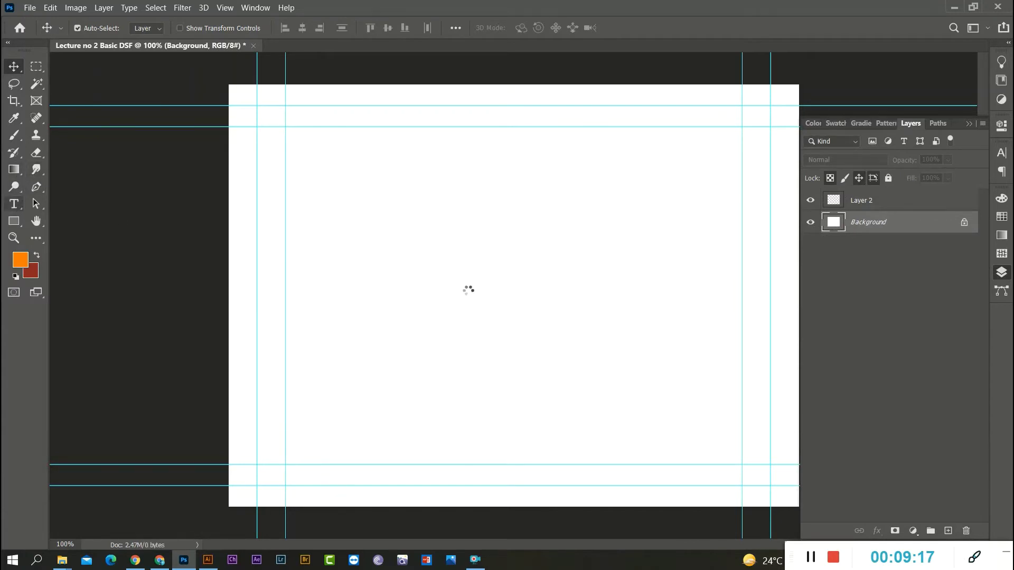
- Add a horizontal text layer reading "DIGITALS FLARE" near the middle of the canvas
click(14, 204)
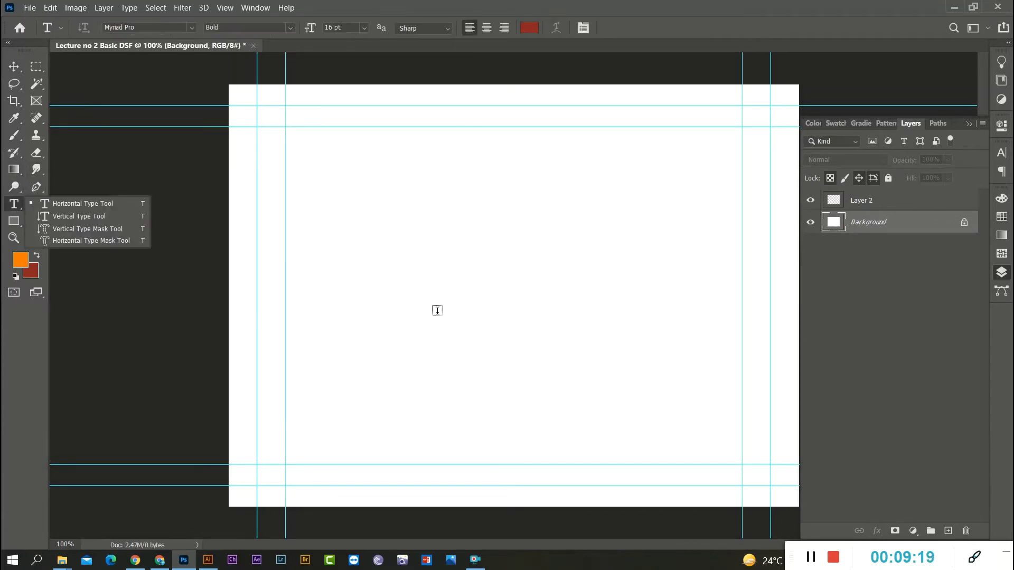
click(465, 281)
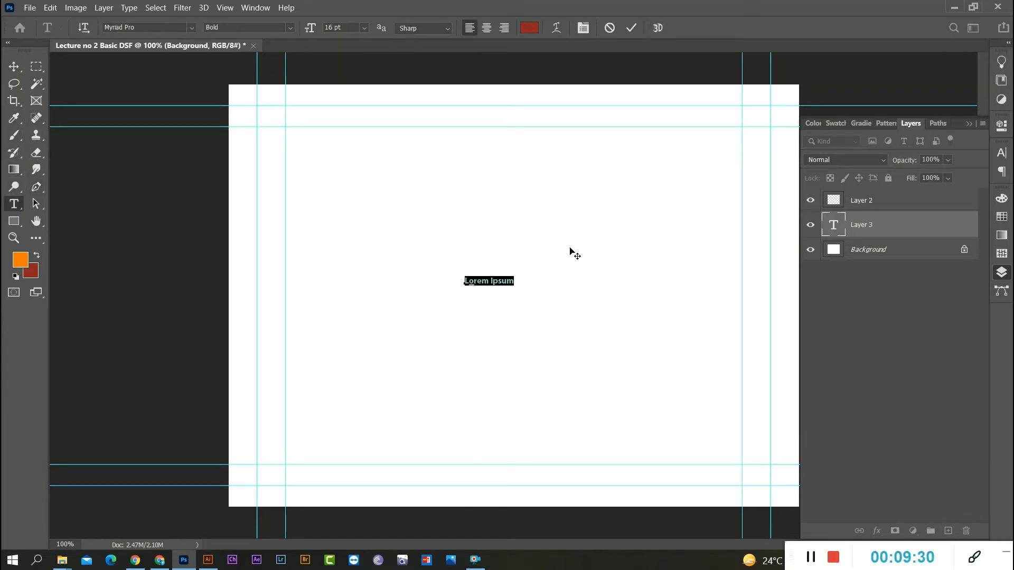
scroll(562, 272, up, 4)
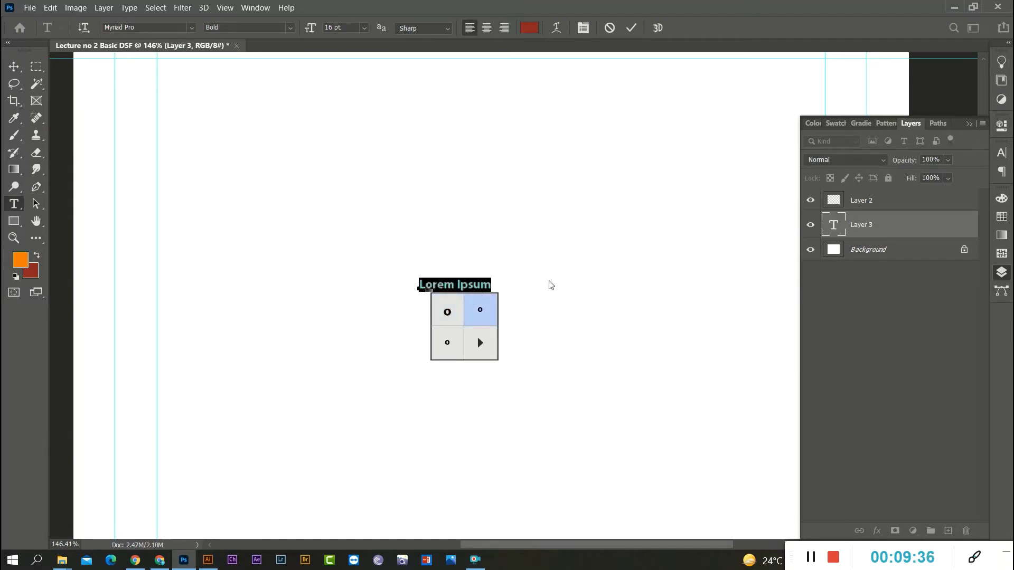
scroll(492, 293, down, 3)
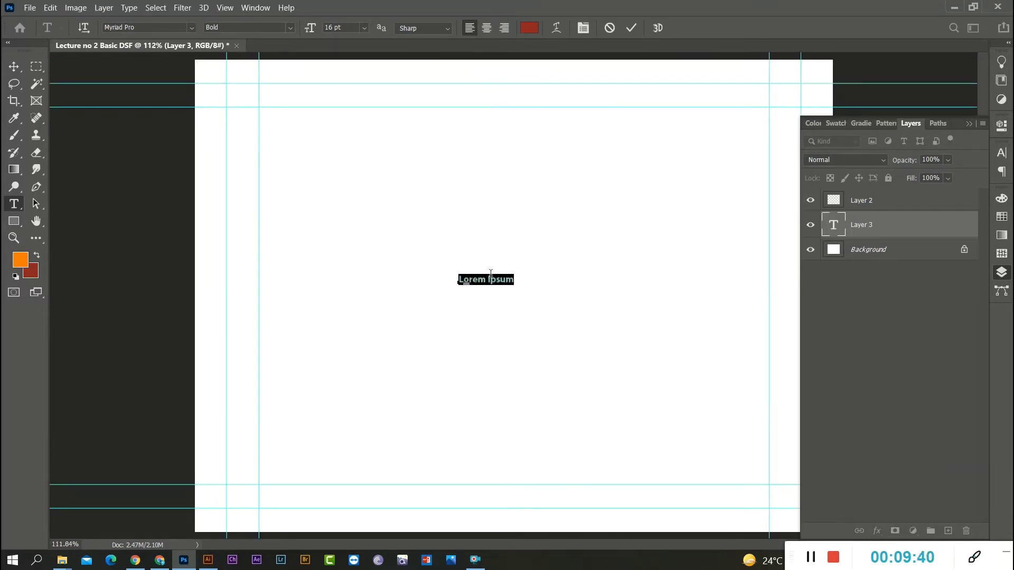
double_click(490, 278)
triple_click(494, 279)
key(BackSpace)
text(DIGITAL S FLARE)
click(14, 66)
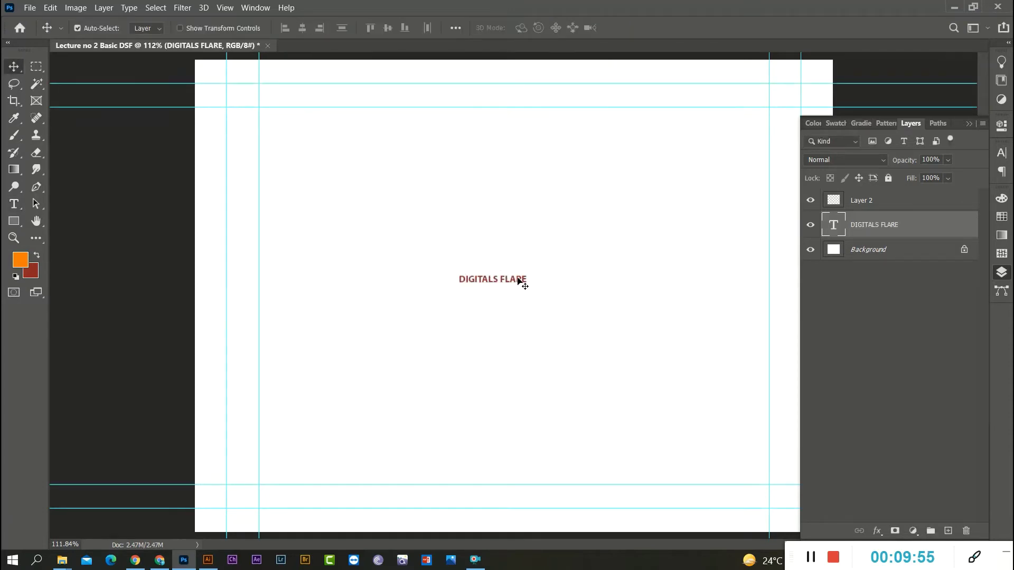
- Scale the DIGITALS FLARE text up to span most of the canvas width and center it between the guides
key(ctrl)
key(ctrl+t)
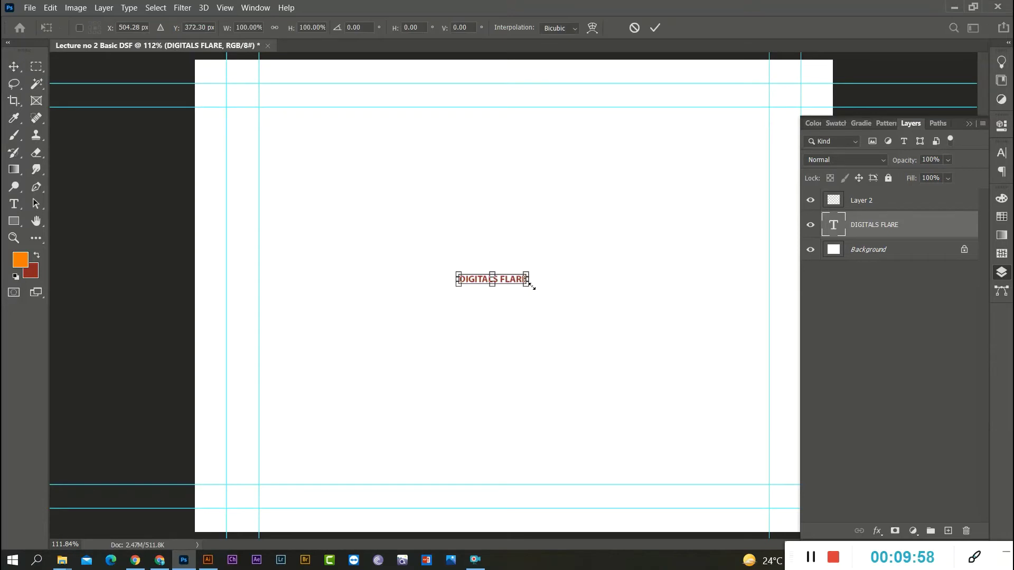
drag(530, 285, 700, 419)
key(Return)
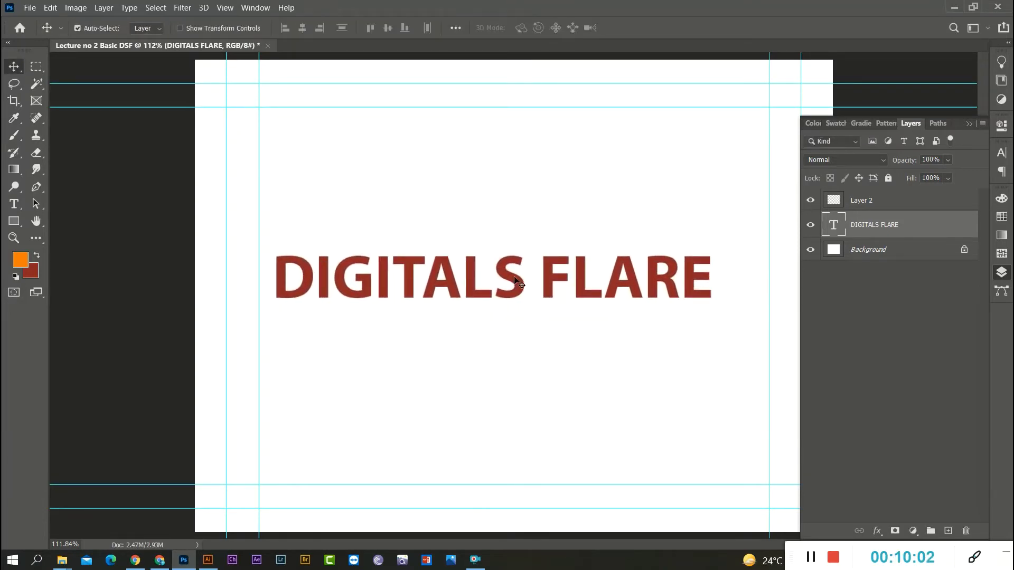
drag(513, 277, 532, 293)
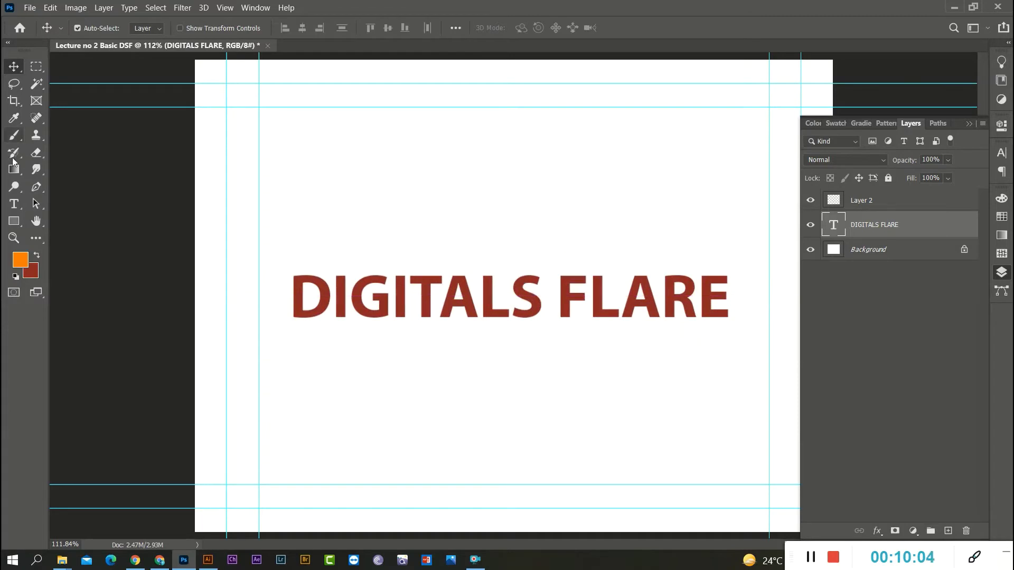
- Try orange charcoal stamps at 400 px on Layer 2, over and above the start of the text
click(849, 208)
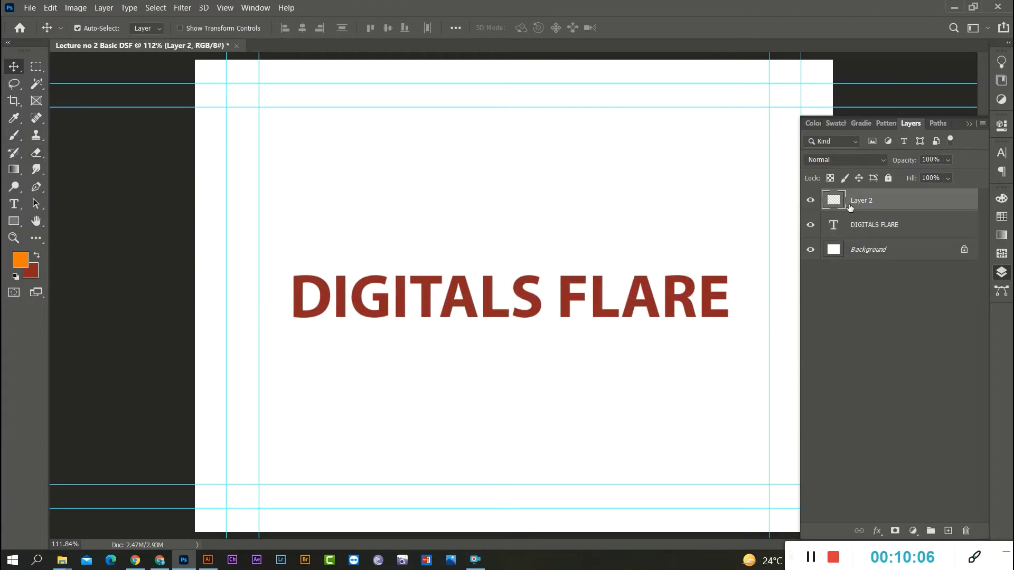
key(b)
click(396, 227)
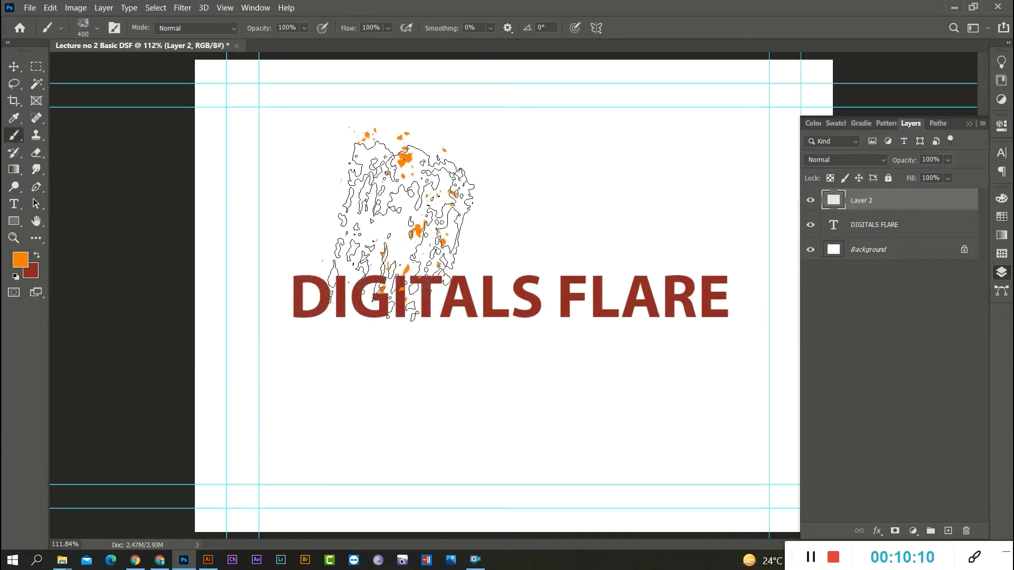
key(ctrl+z)
click(341, 279)
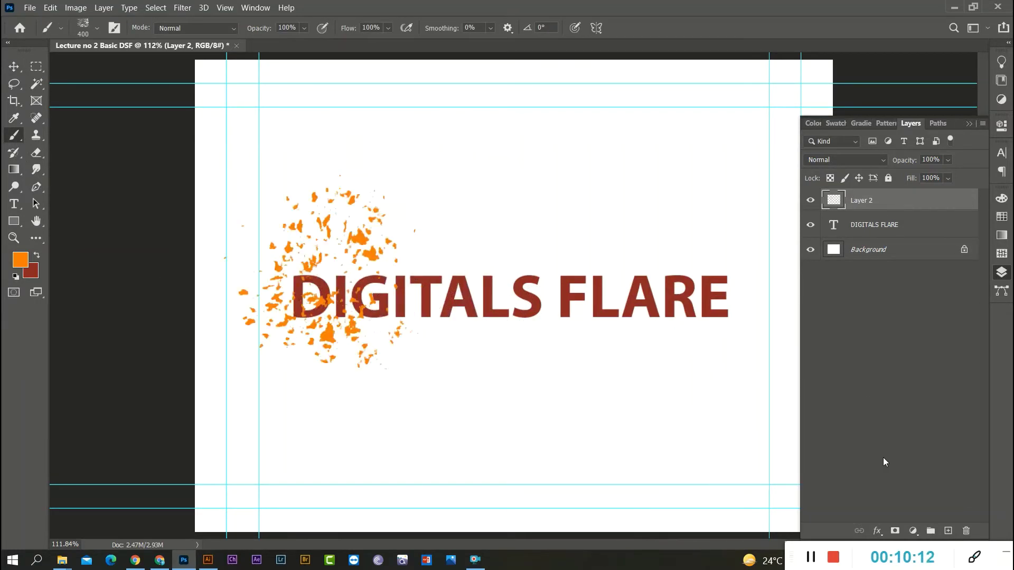
key(ctrl+z)
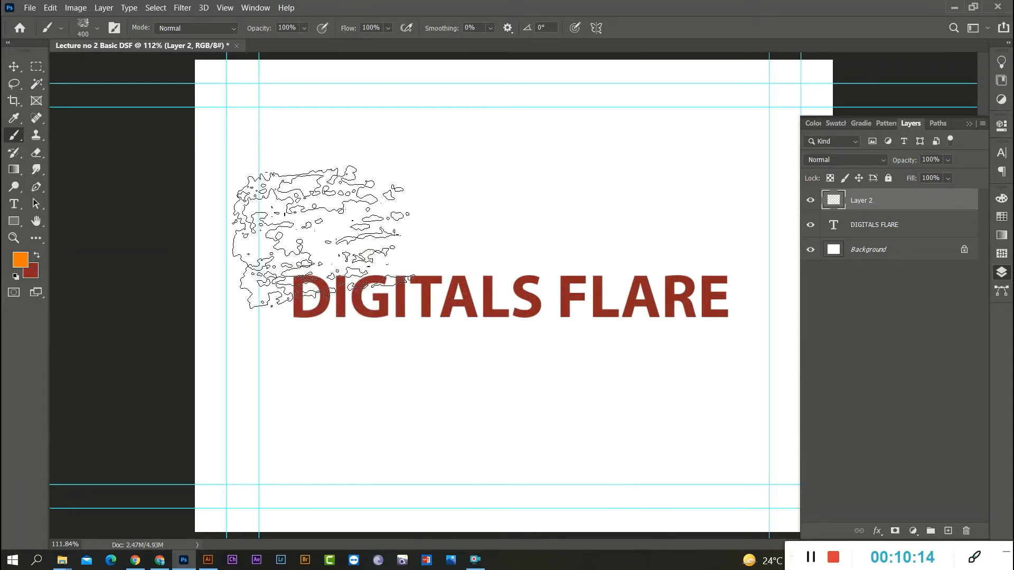
click(317, 208)
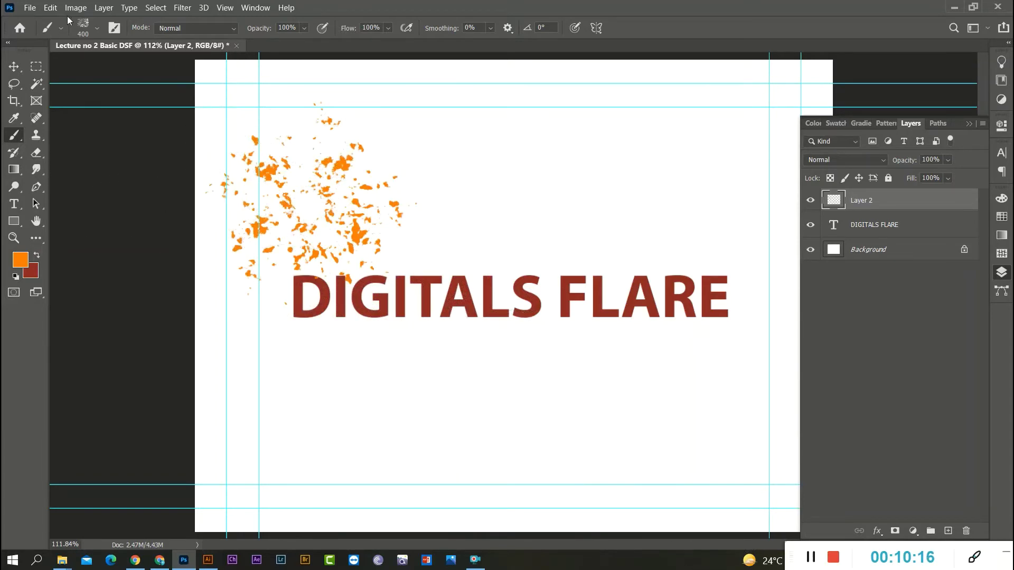
- Undo the last orange stamp and set the charcoal brush size to 250 px
click(98, 29)
drag(146, 70, 140, 70)
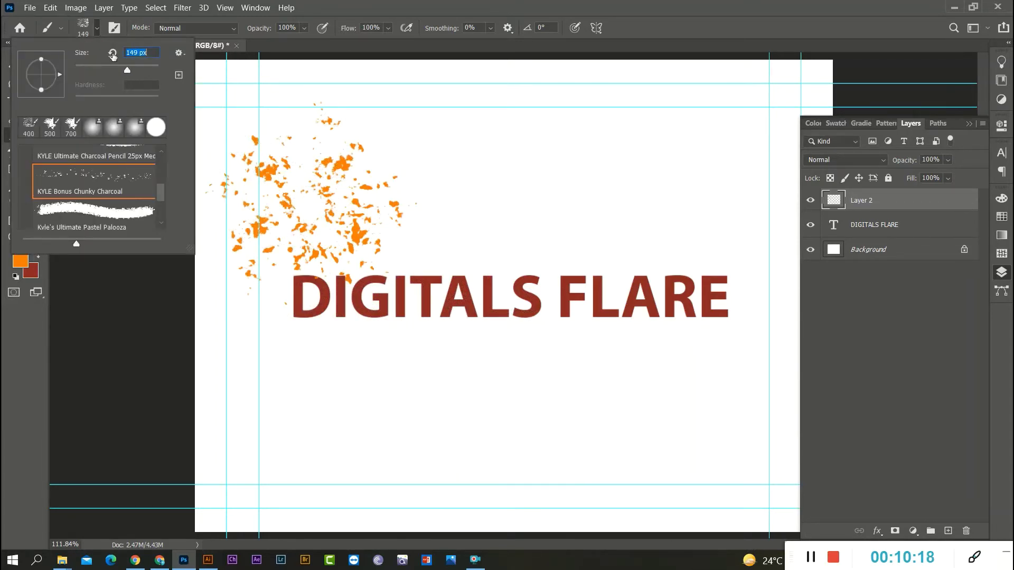
key(Return)
key(ctrl+z)
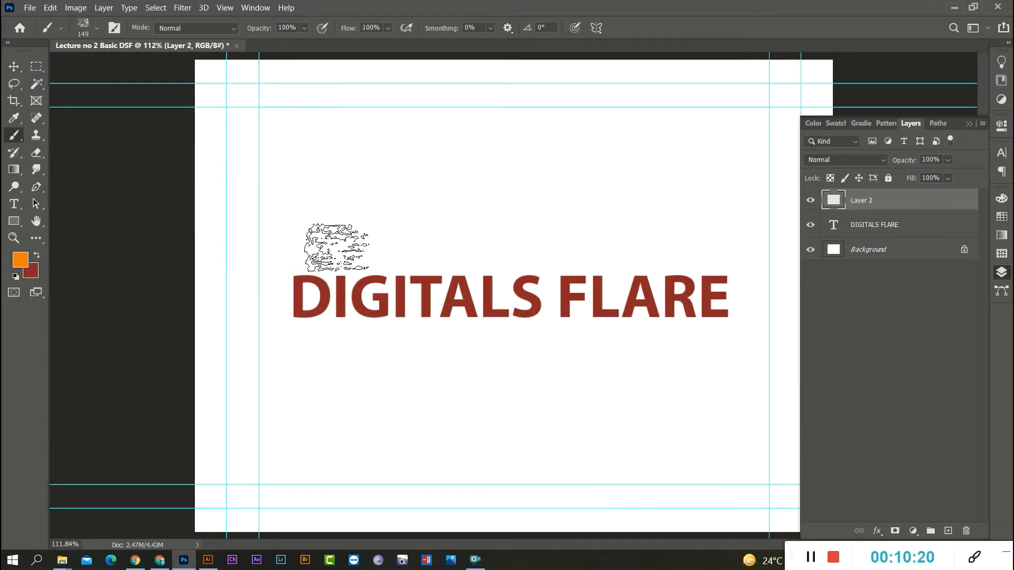
key(bracketright)
key(bracketright)
key(bracketright)
key(bracketright)
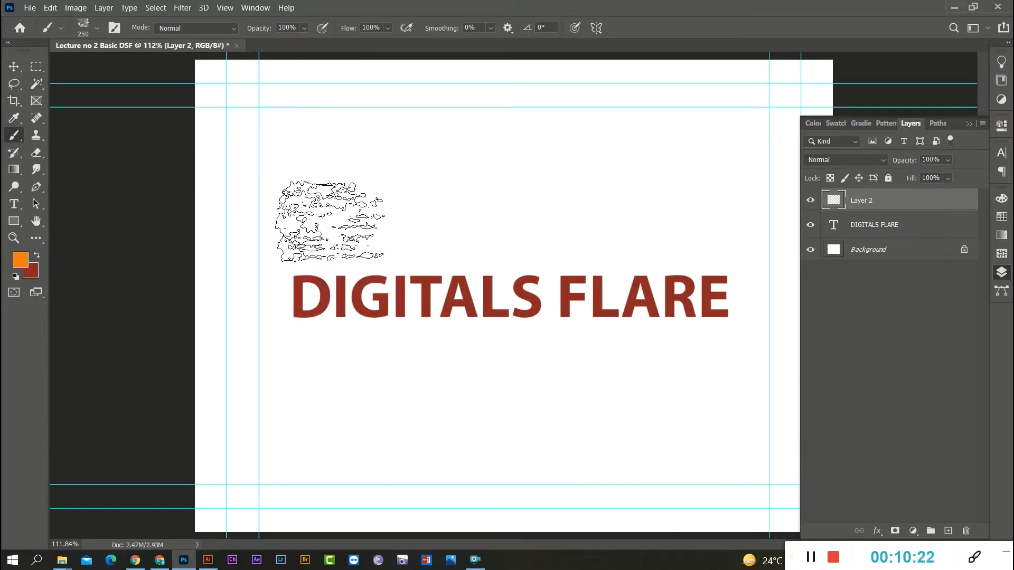
- Stamp orange charcoal texture over the text's first letter on Layer 2 and move it up and to the right
click(325, 207)
key(ctrl+z)
click(288, 304)
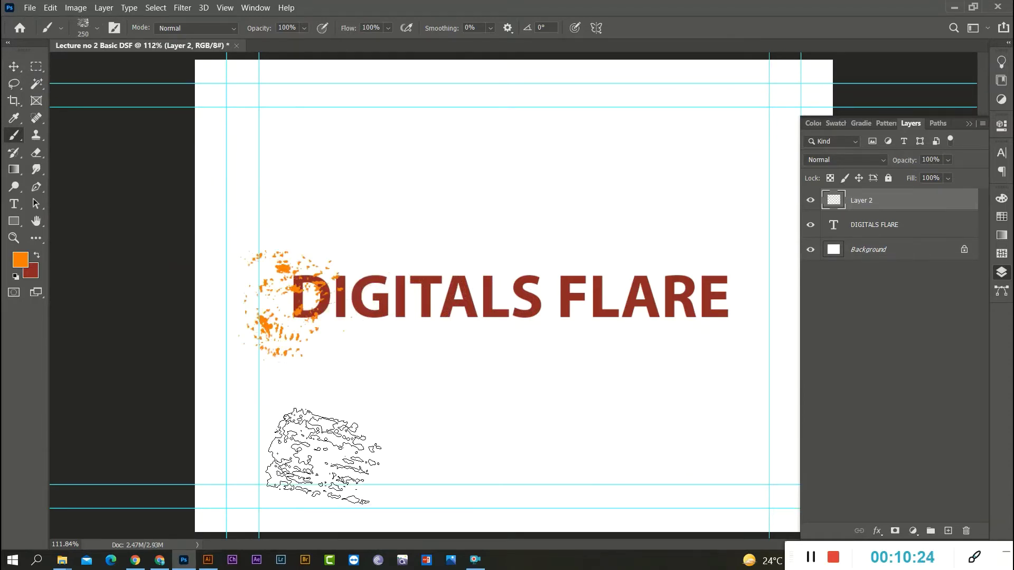
click(14, 66)
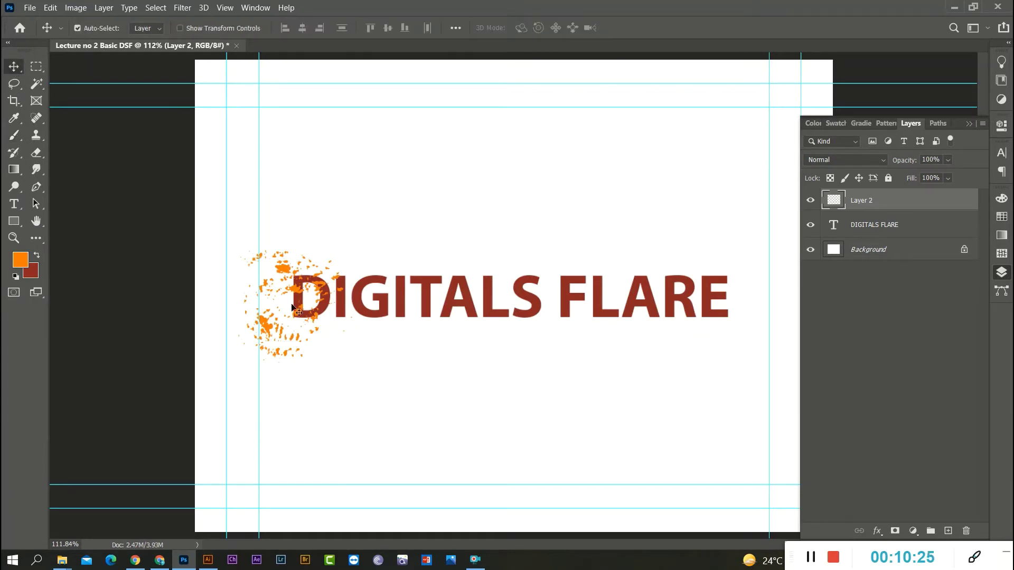
drag(292, 308, 345, 220)
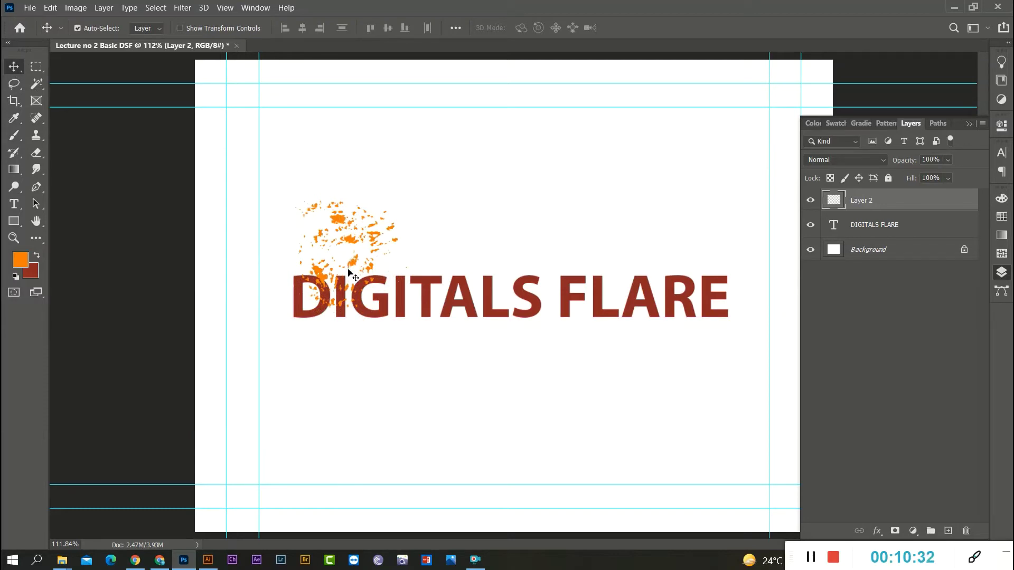
- Delete Layer 2 and the DIGITALS FLARE text layer, leaving only the Background layer
key(Delete)
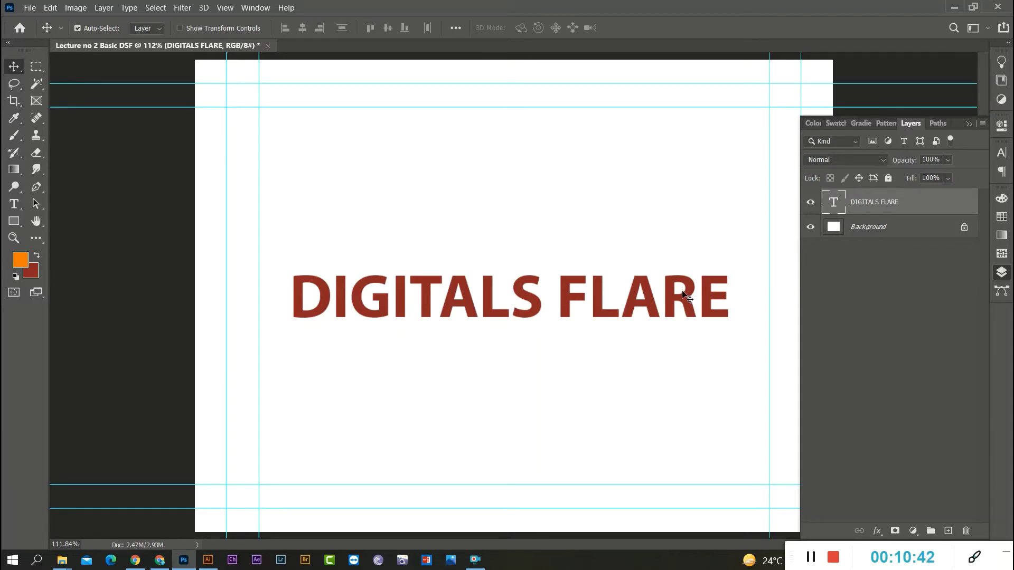
key(Delete)
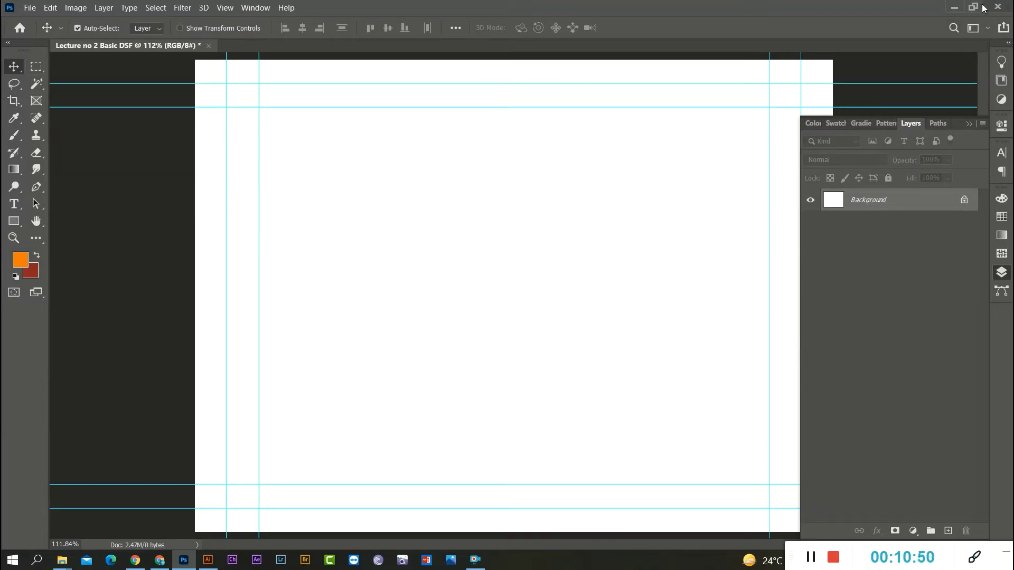
- Switch to File Explorer and look through the pictures in the Conceptual Images Selected 2021 folder
click(953, 10)
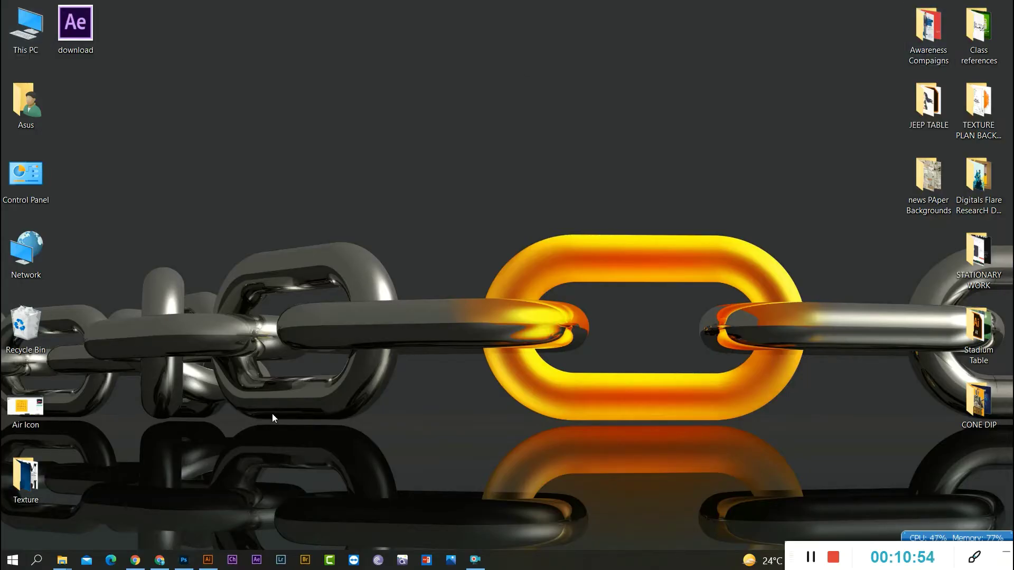
mouse_move(68, 563)
click(391, 523)
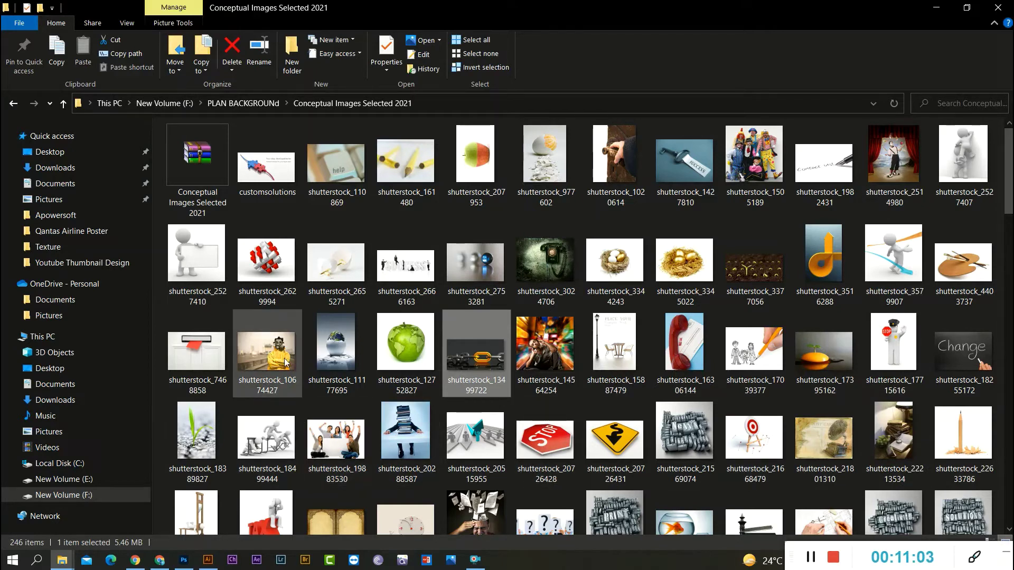
scroll(284, 365, down, 5)
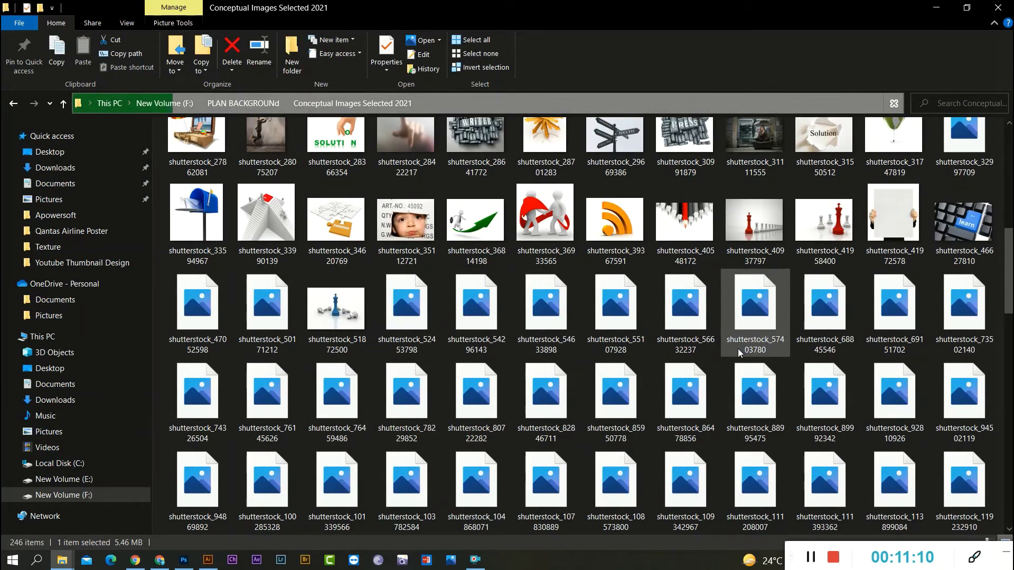
scroll(739, 352, up, 3)
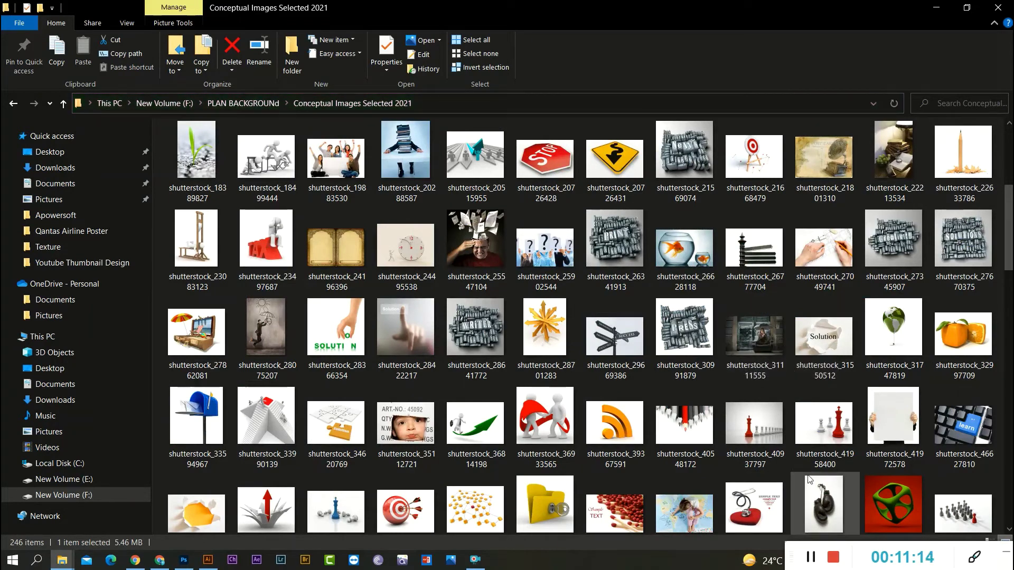
- Open the shutterstock_31111555 picture from the folder in Adobe Photoshop 2020
click(760, 344)
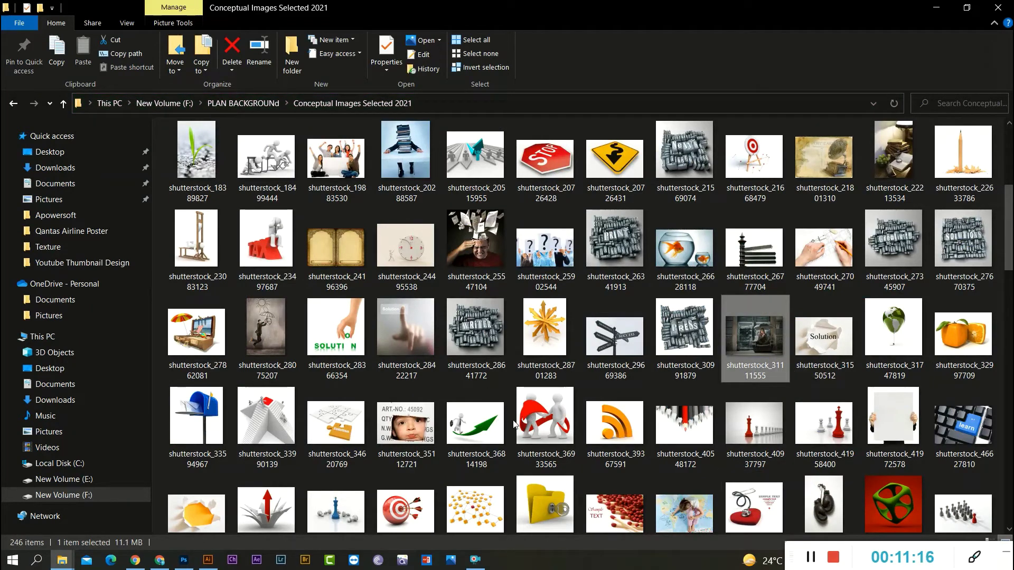
right_click(758, 344)
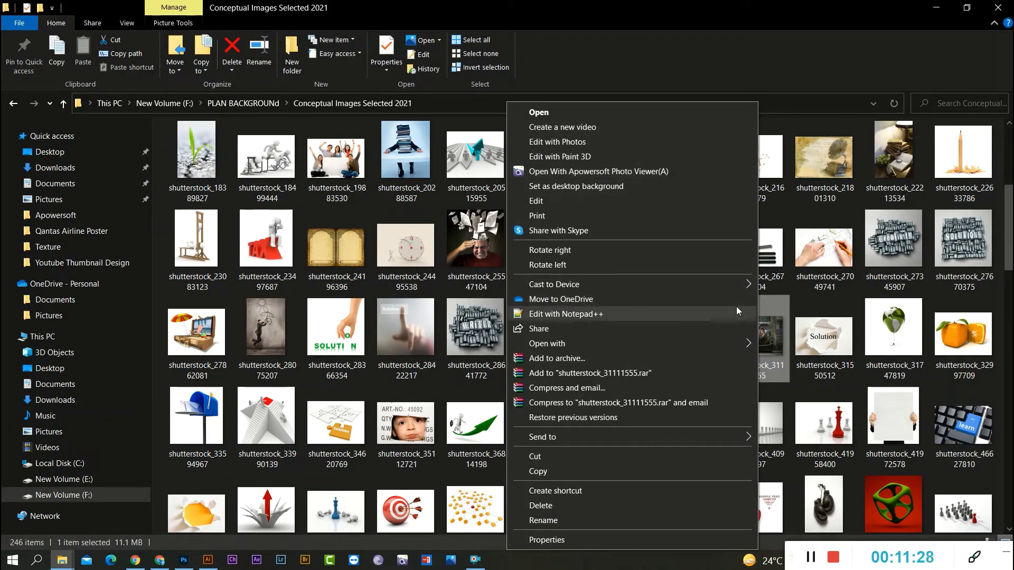
mouse_move(664, 349)
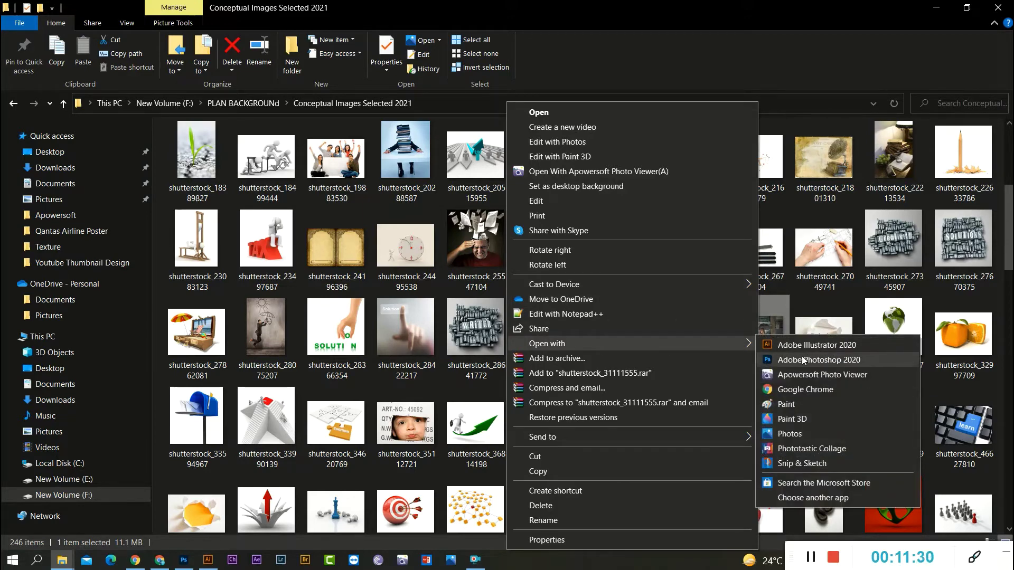
click(818, 360)
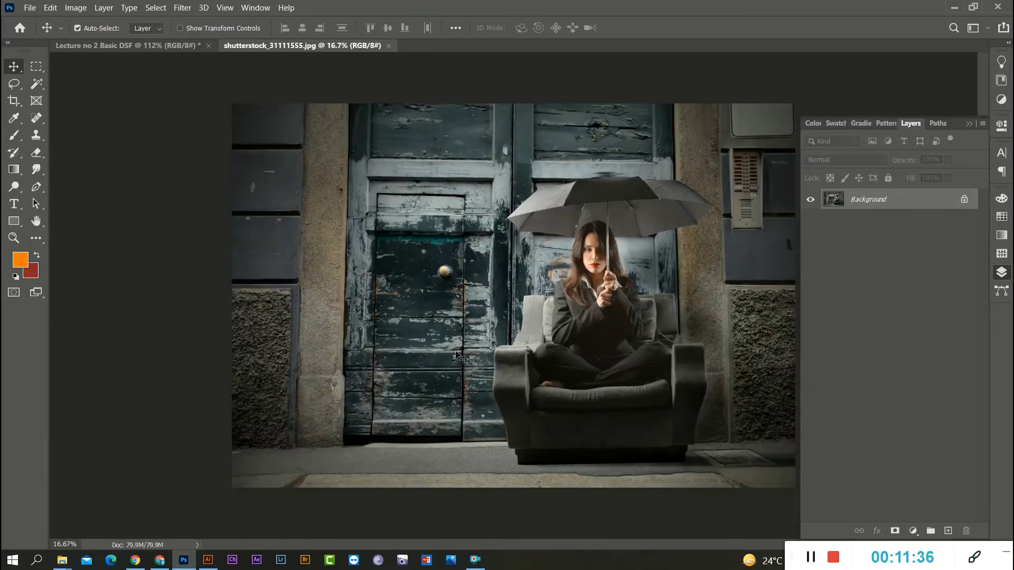
- Examine the painted door in the photo at pixel-grid magnification and compare it with the whole image
scroll(537, 288, up, 5)
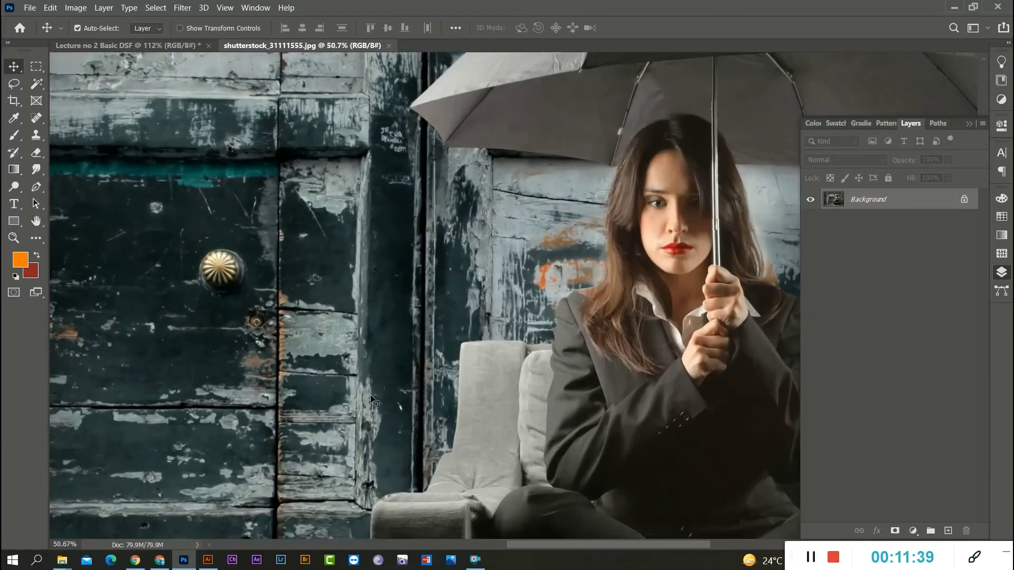
scroll(371, 400, up, 8)
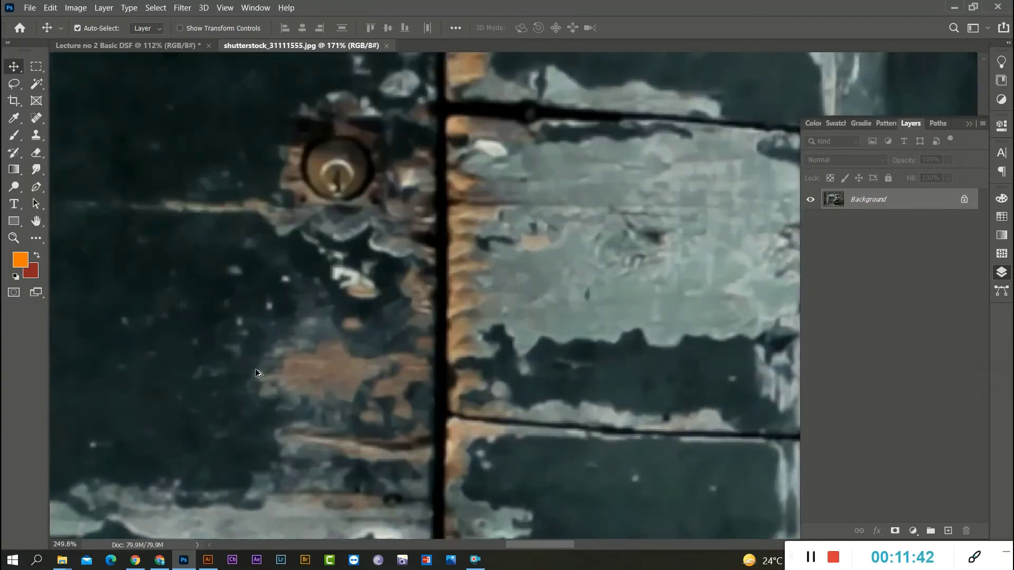
scroll(256, 373, up, 8)
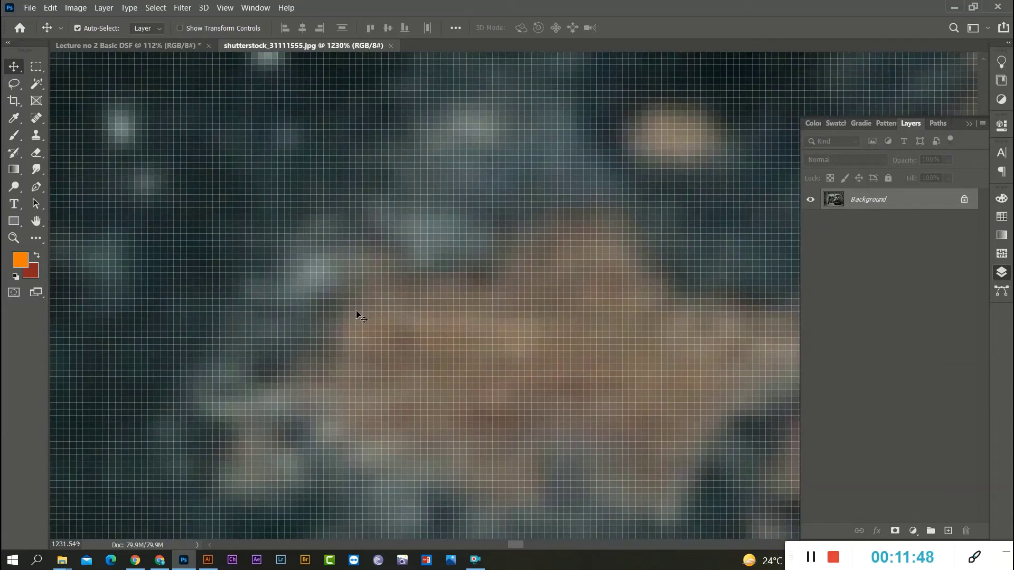
scroll(338, 376, down, 12)
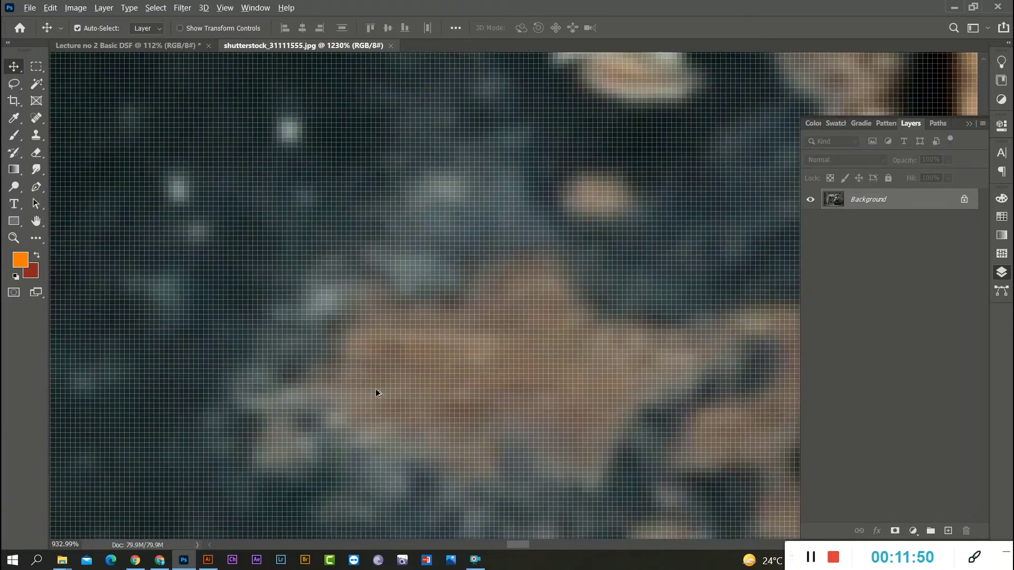
scroll(392, 405, down, 5)
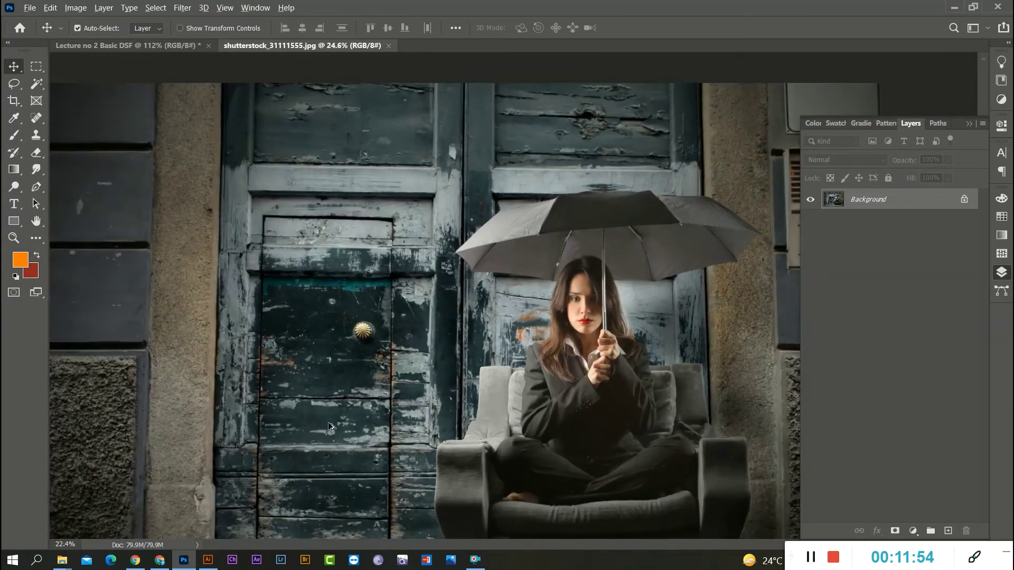
scroll(344, 370, down, 3)
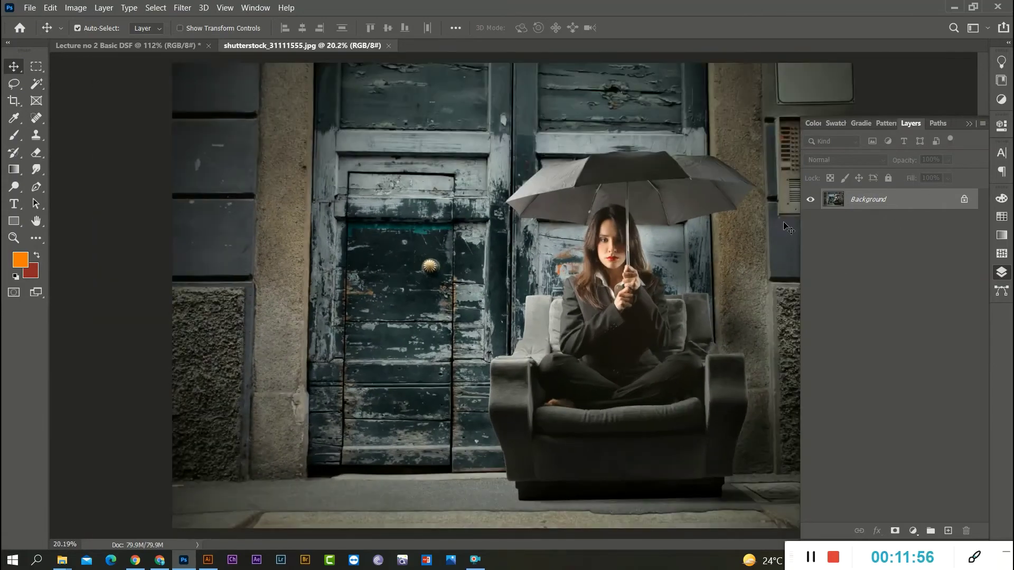
scroll(544, 323, up, 15)
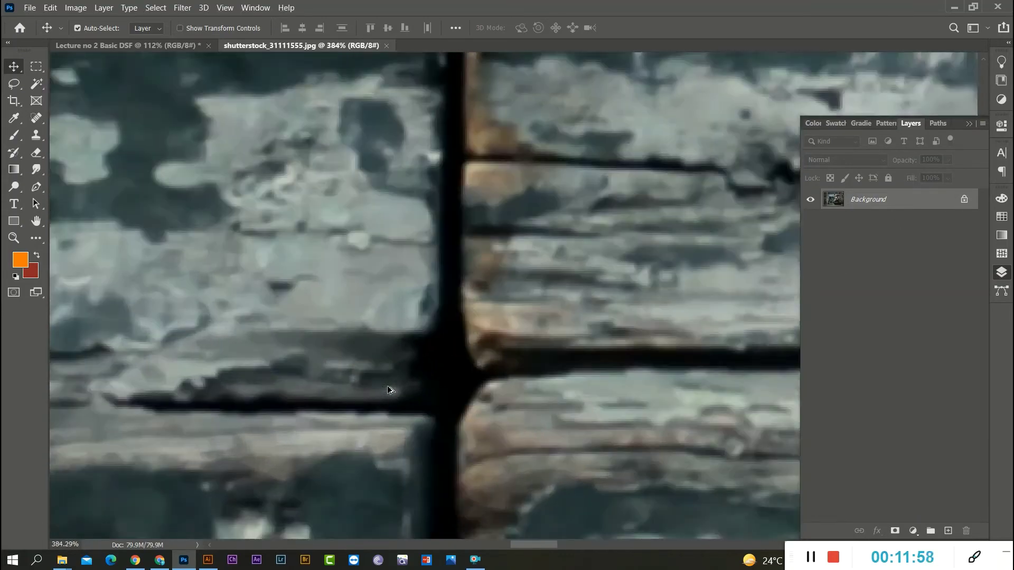
scroll(388, 388, up, 8)
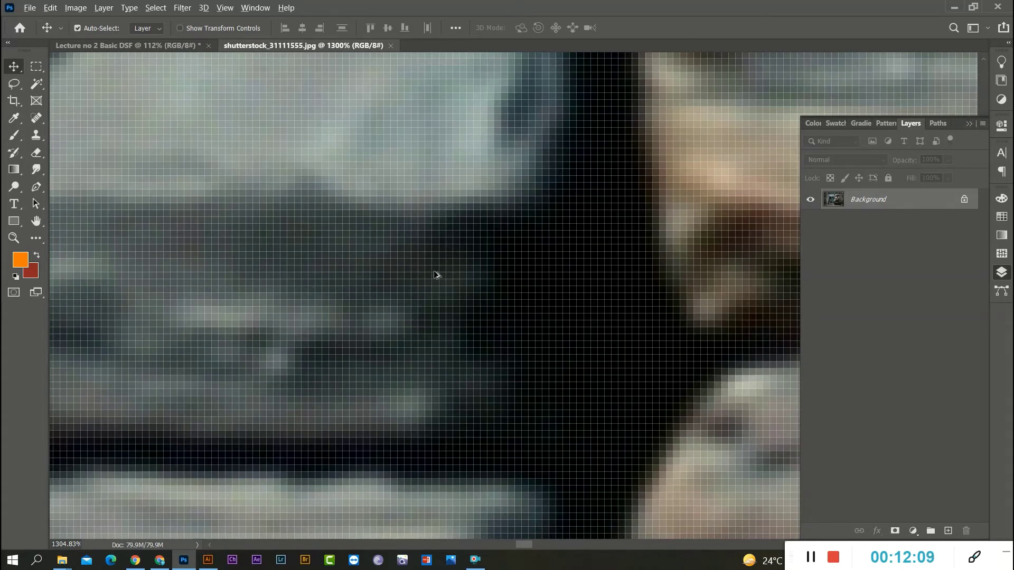
scroll(437, 276, down, 10)
scroll(461, 303, down, 10)
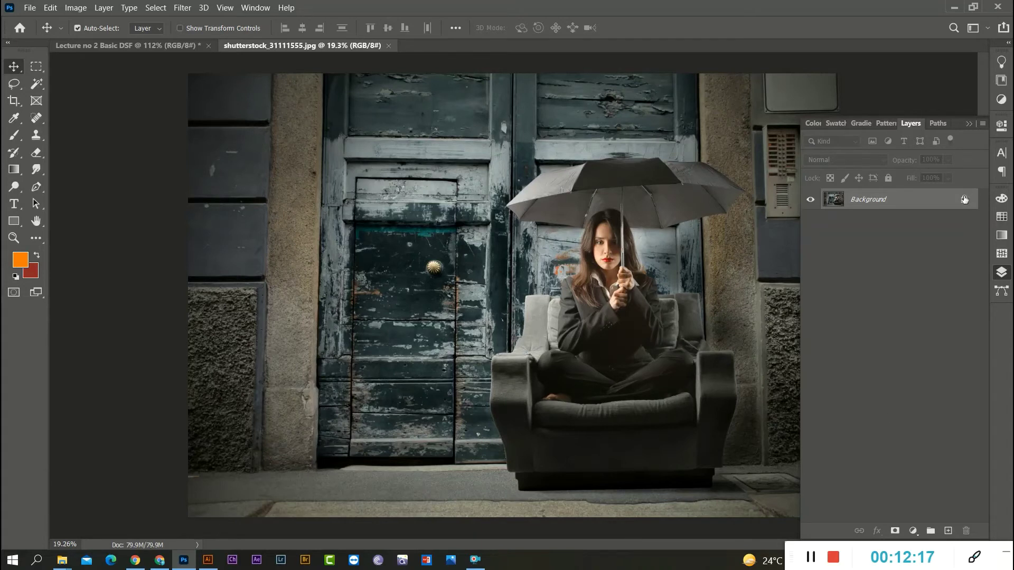
- In the Lecture no 2 Basic DSF document, draw an orange rectangle about 202 × 129 px and a 10 px rounded rectangle about 144 × 119 px
click(129, 45)
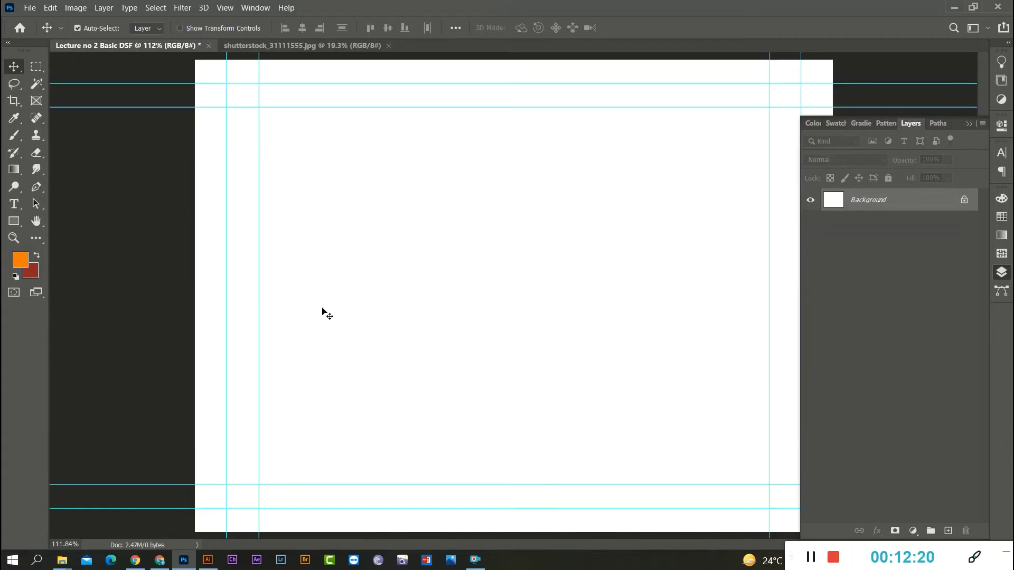
click(11, 224)
click(79, 221)
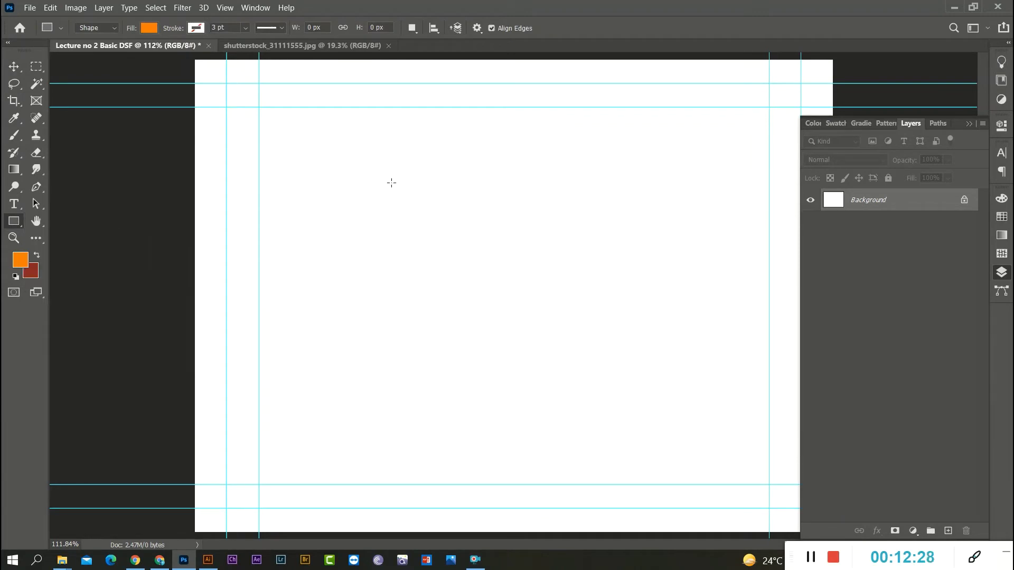
drag(386, 179, 505, 254)
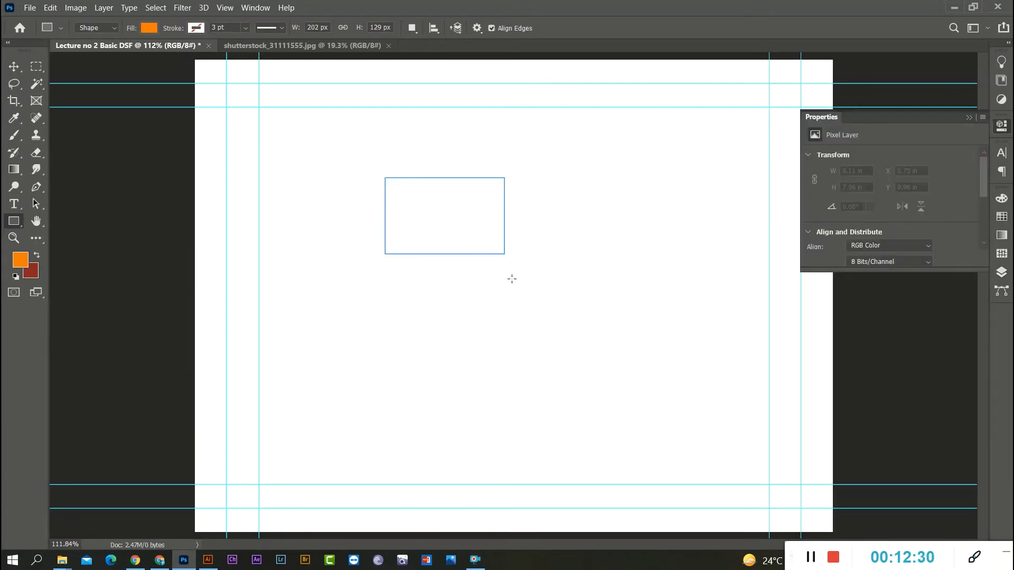
click(15, 222)
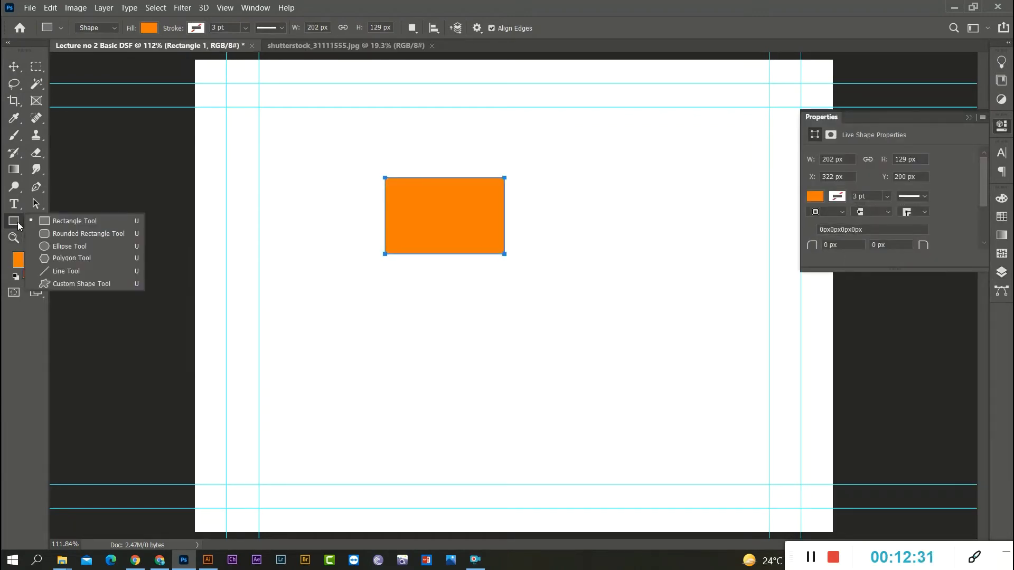
click(79, 234)
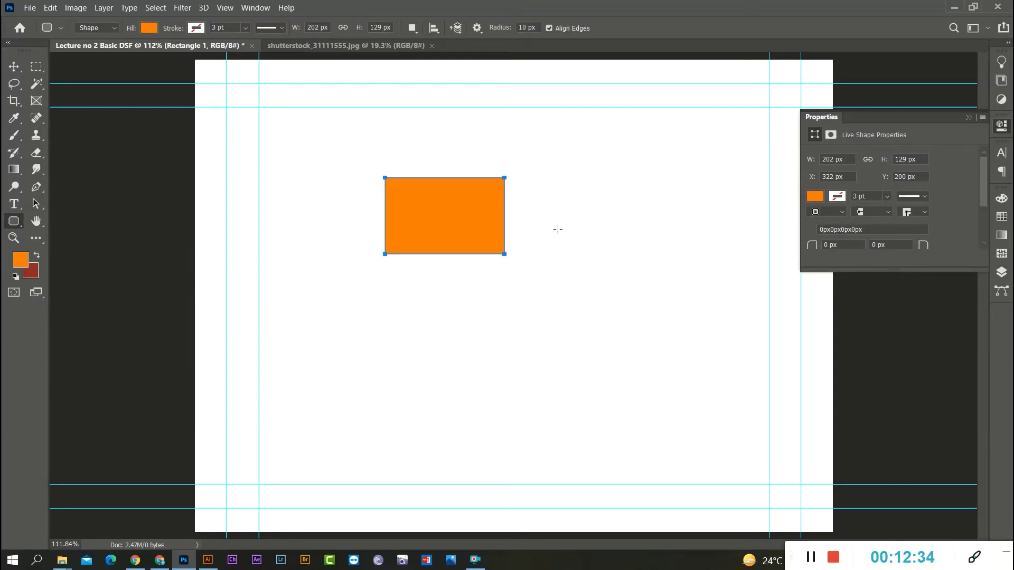
drag(557, 229, 643, 299)
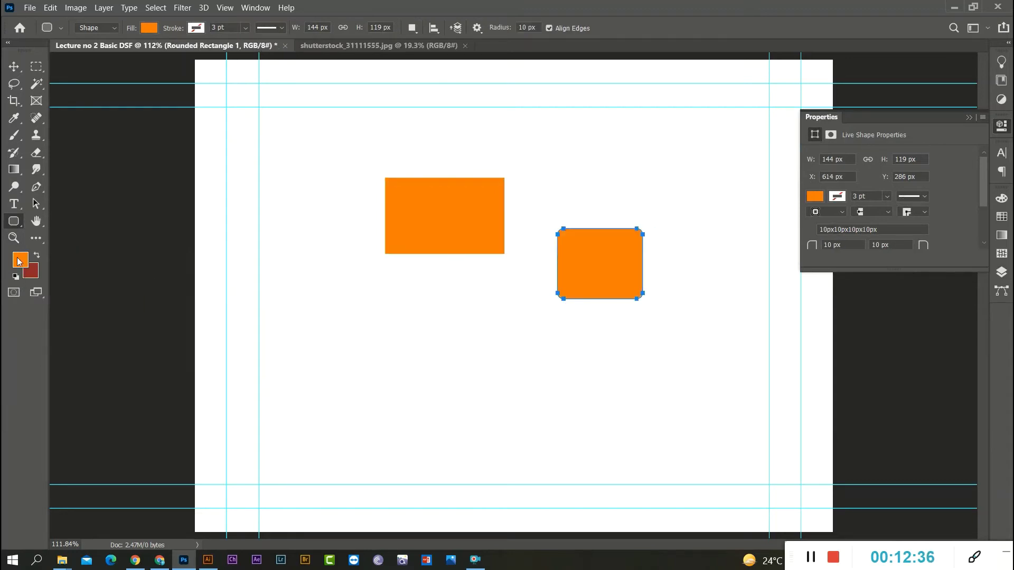
- Draw an orange circle about 156 px wide below the rectangle and a five-sided polygon about 169 px wide beside the circle
click(14, 222)
click(79, 246)
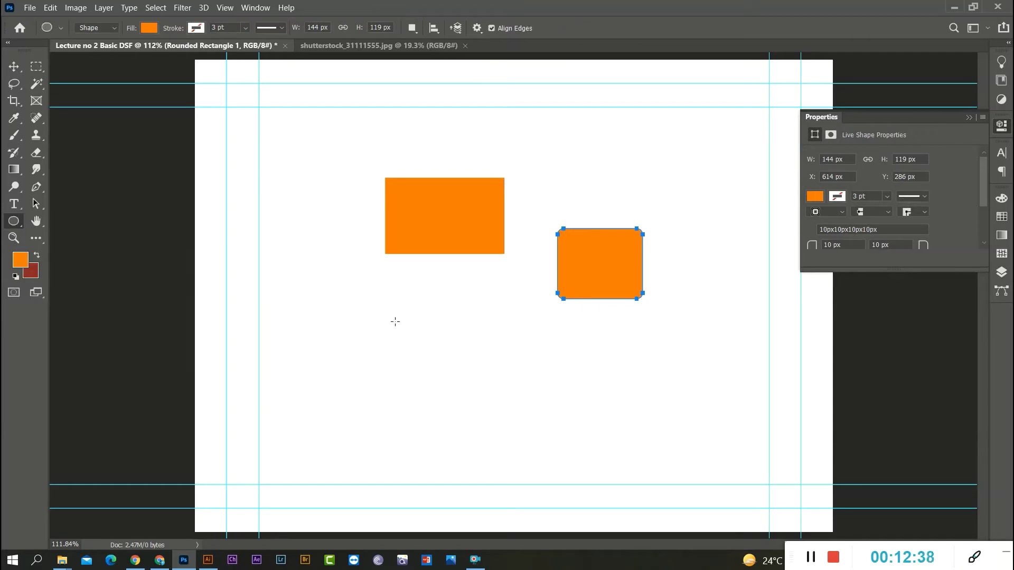
drag(395, 321, 487, 414)
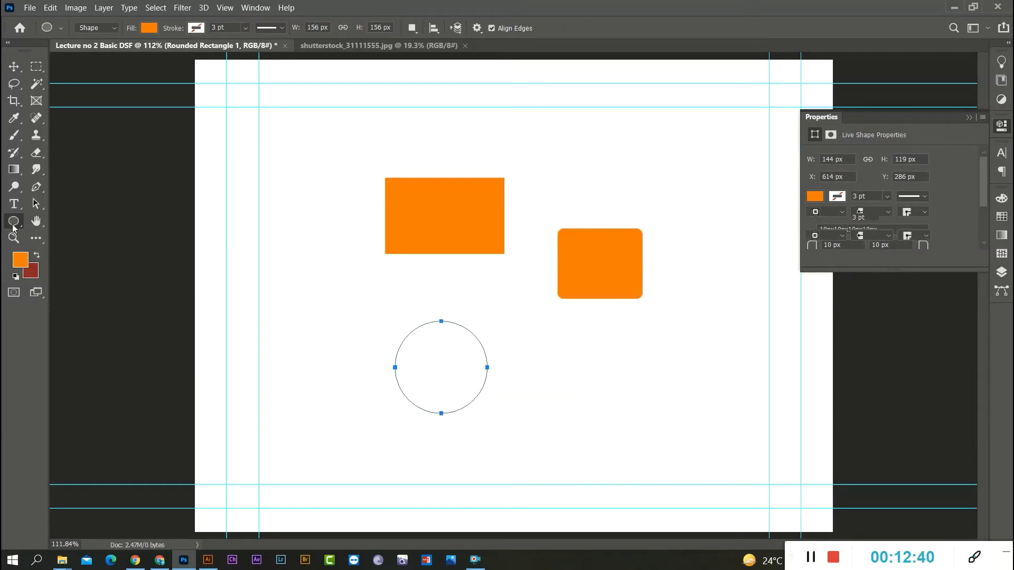
click(15, 228)
click(79, 262)
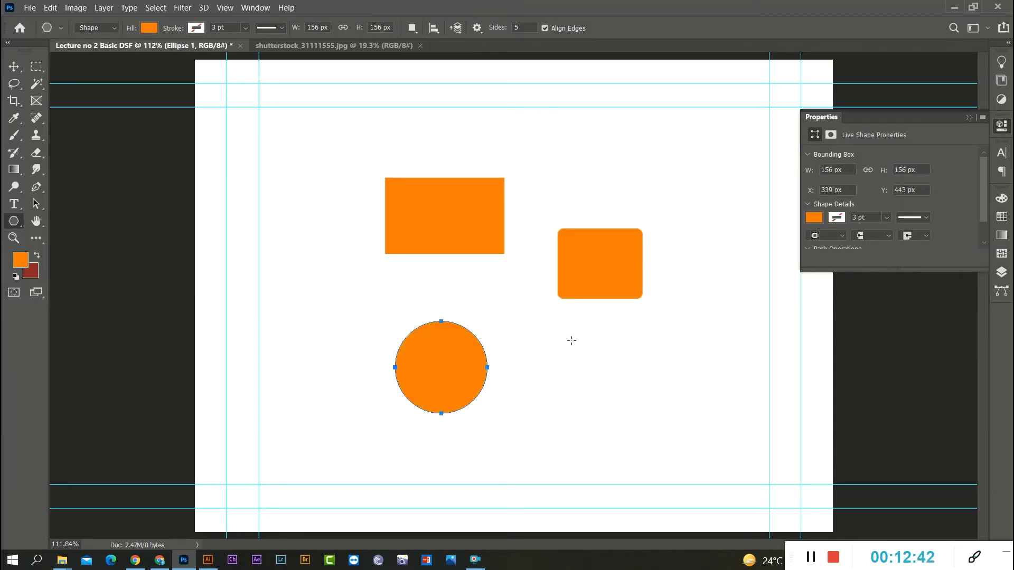
drag(563, 341, 613, 378)
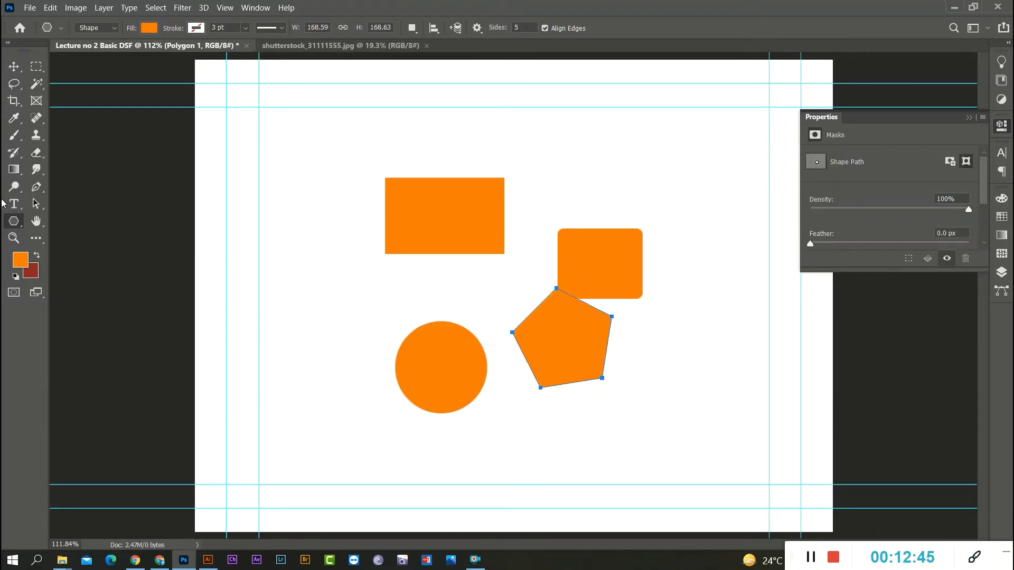
- Show the layer list and set the Custom Shape tool to the second tree in the Leaf Trees group
click(13, 222)
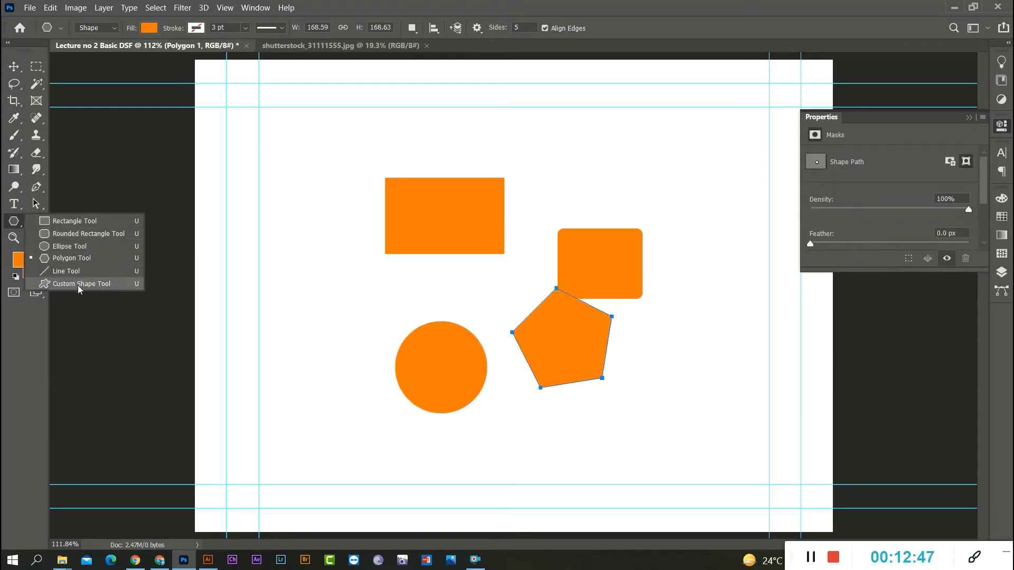
click(98, 285)
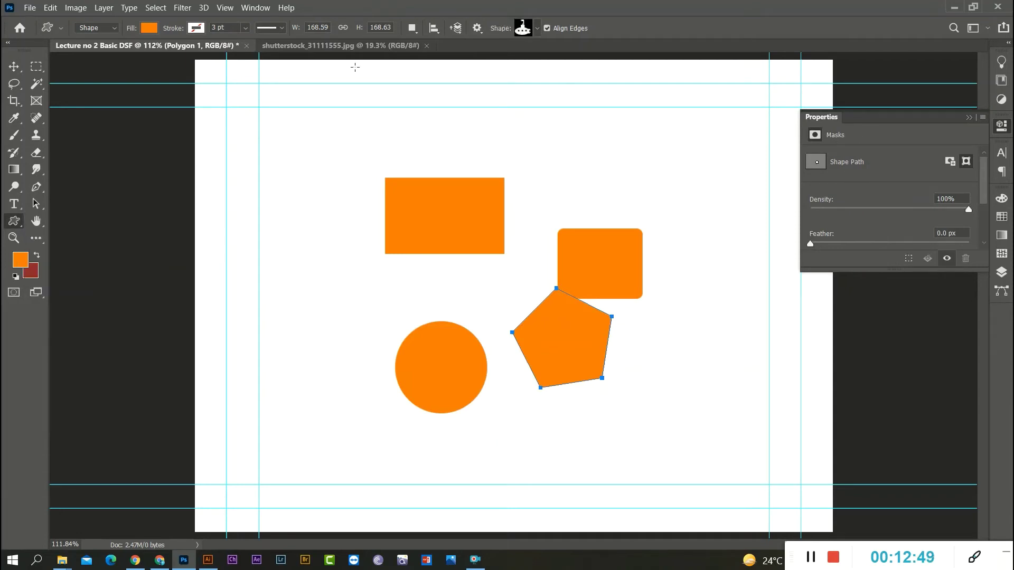
click(969, 119)
click(1002, 272)
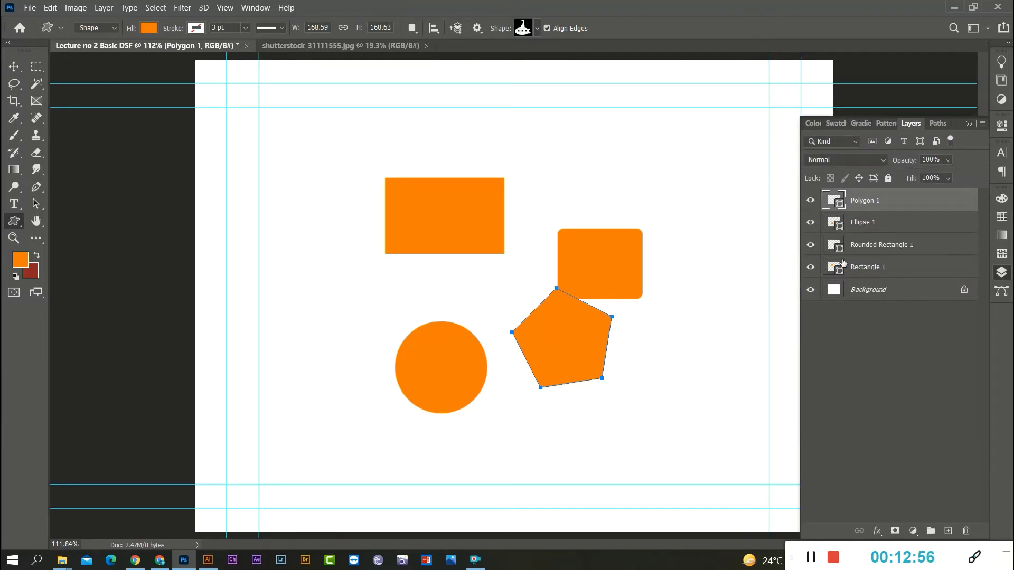
click(537, 30)
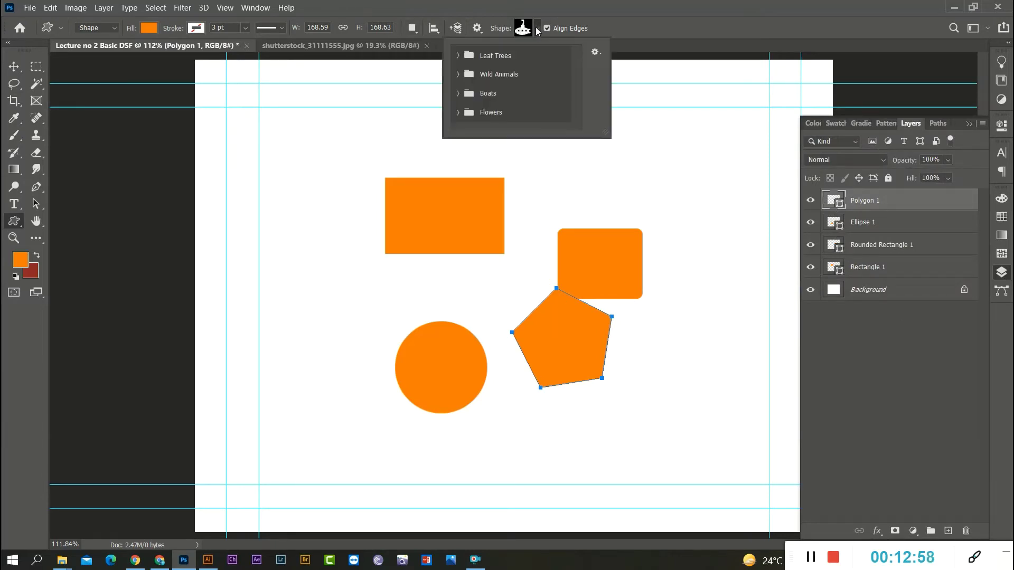
click(458, 57)
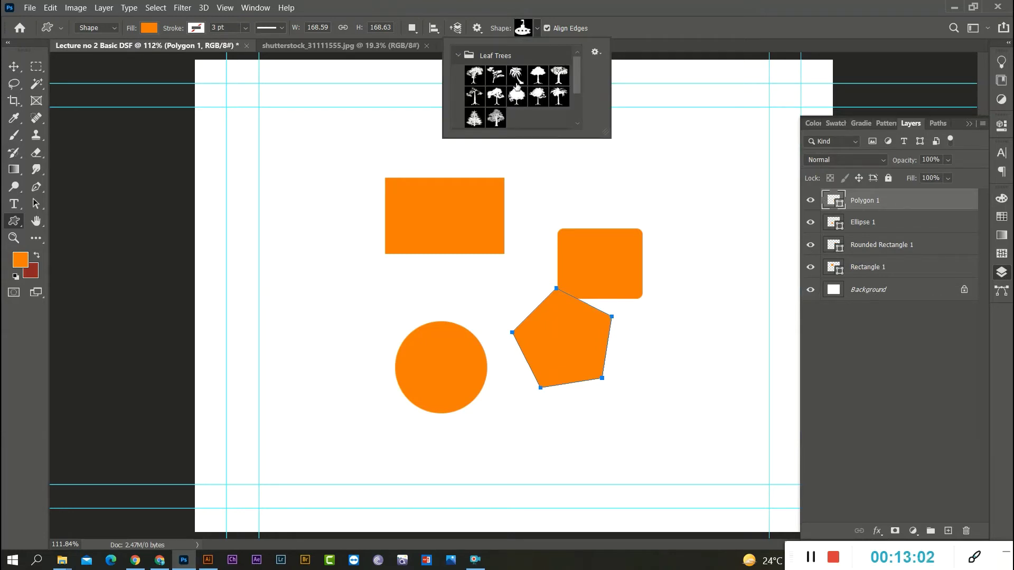
click(497, 77)
- Undo a trial tree shape drawn on the Polygon 1 layer and add a new empty layer above the shape layers
drag(304, 183, 473, 466)
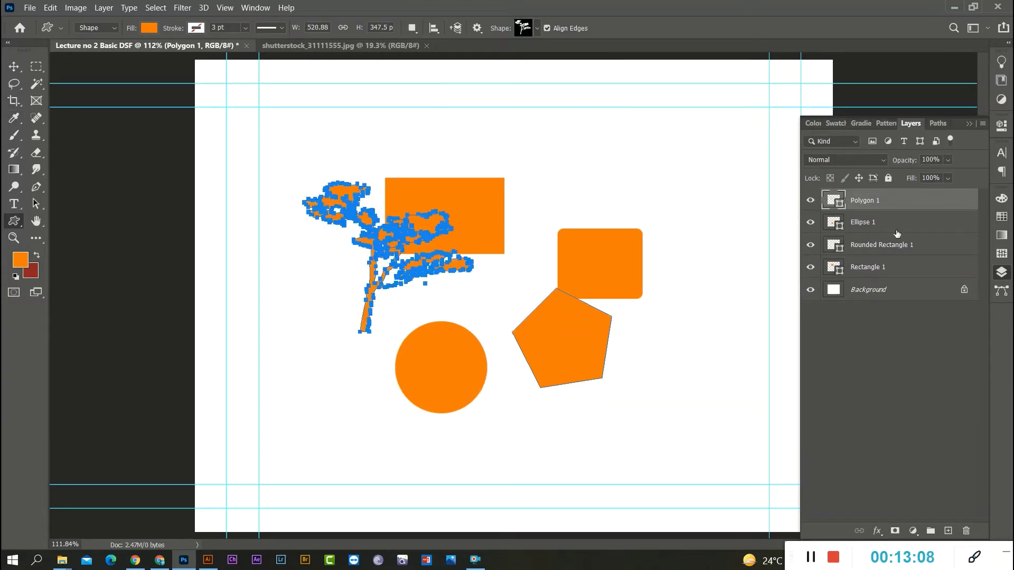
key(ctrl+z)
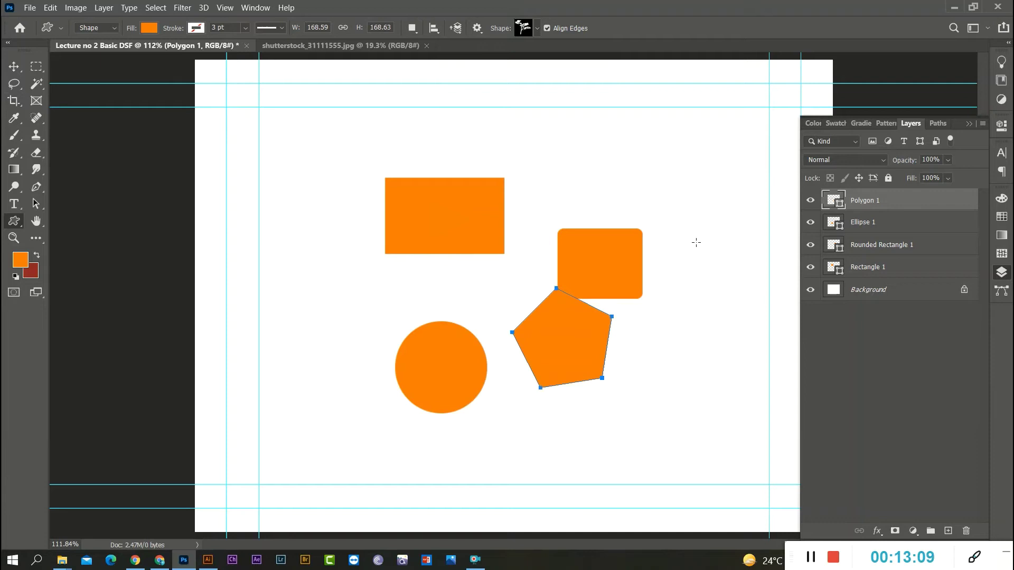
click(948, 532)
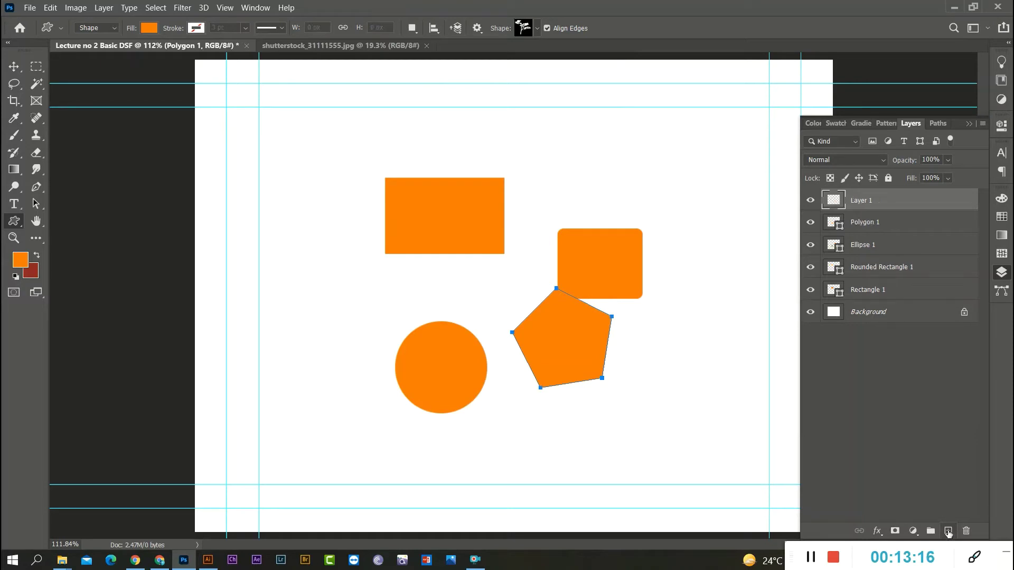
- Draw the apple tree from the Leaf Trees shapes about 220 × 220 px on the empty layer and move it beside the rectangle
click(534, 28)
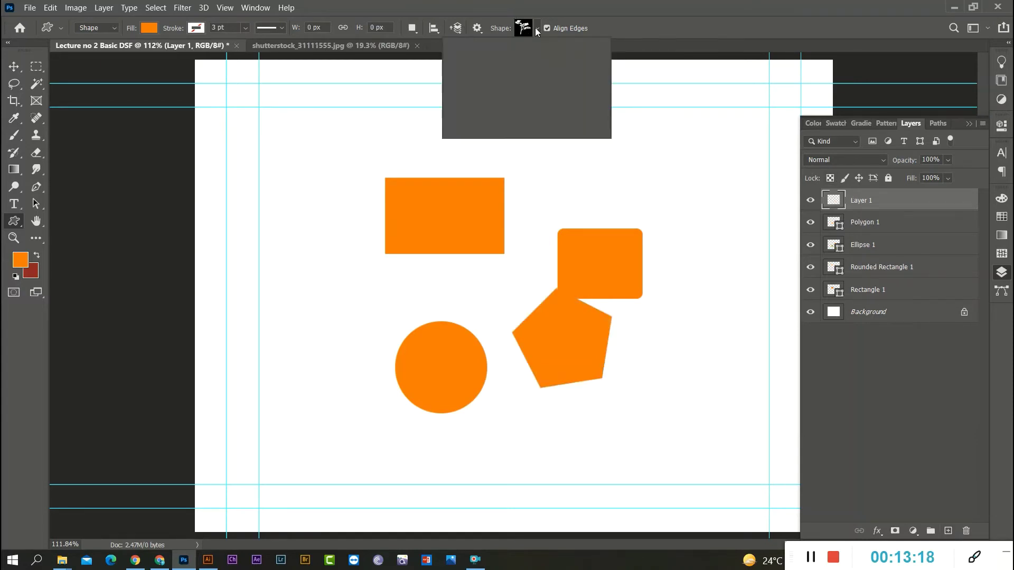
click(492, 130)
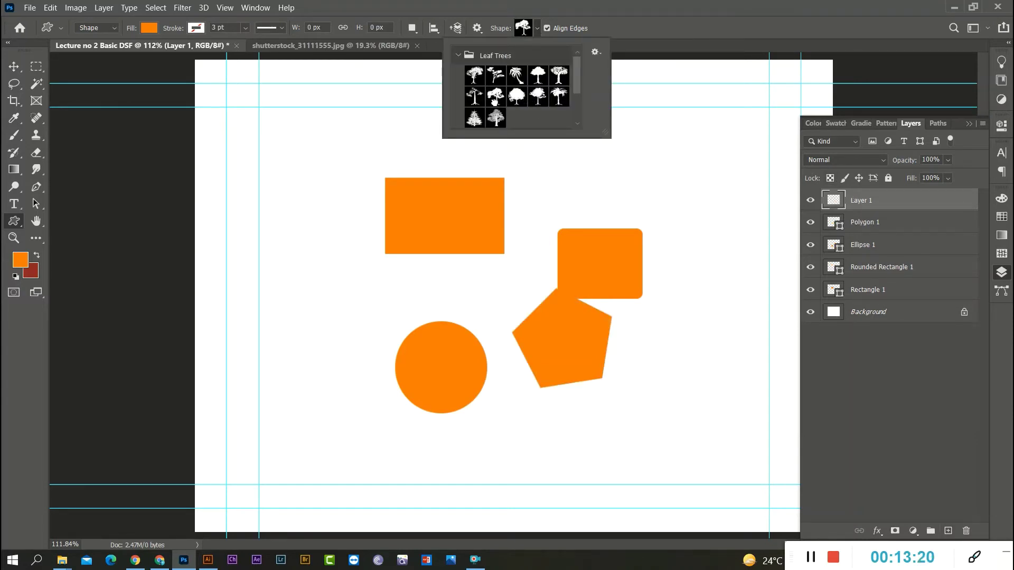
drag(299, 229, 427, 461)
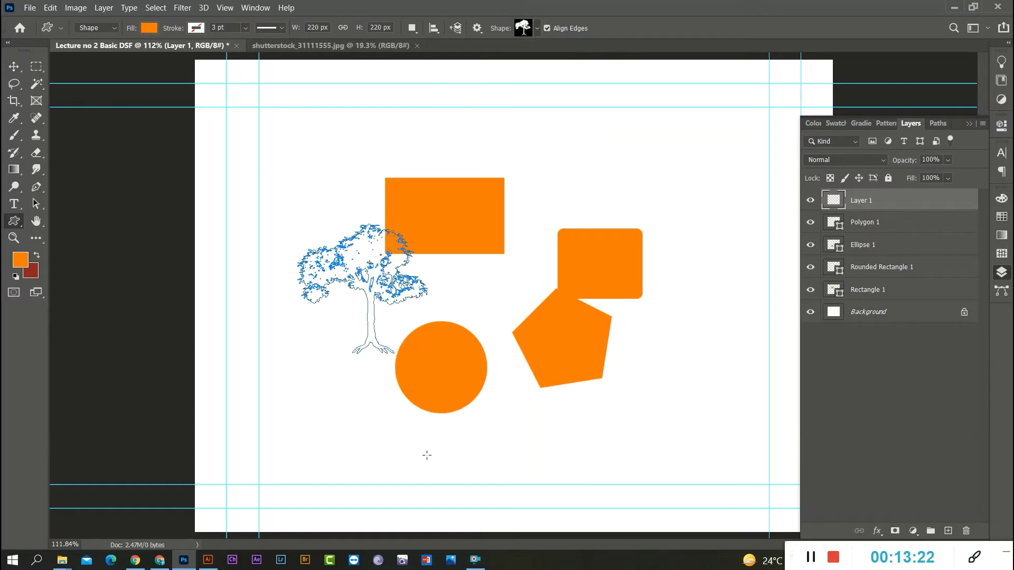
click(14, 66)
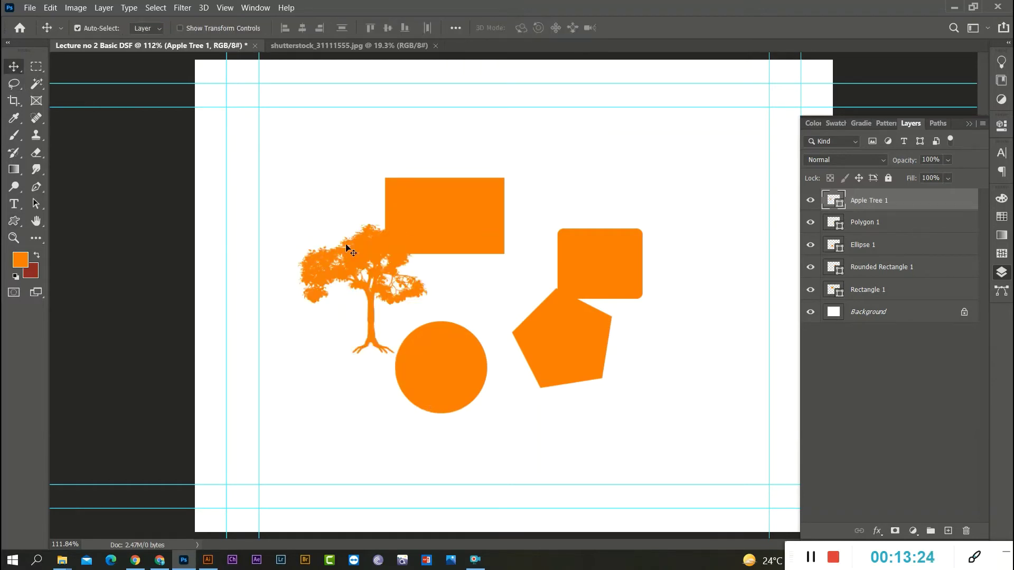
drag(348, 251, 327, 148)
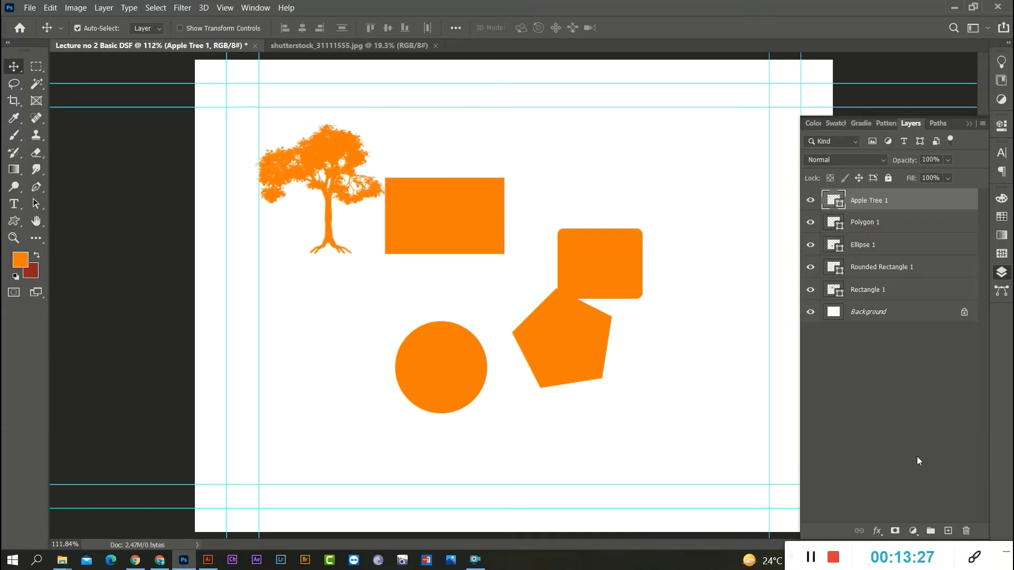
- Add a new layer and draw the full-rigged ship from the Boats shapes about 239 × 177 px below the polygon
click(948, 531)
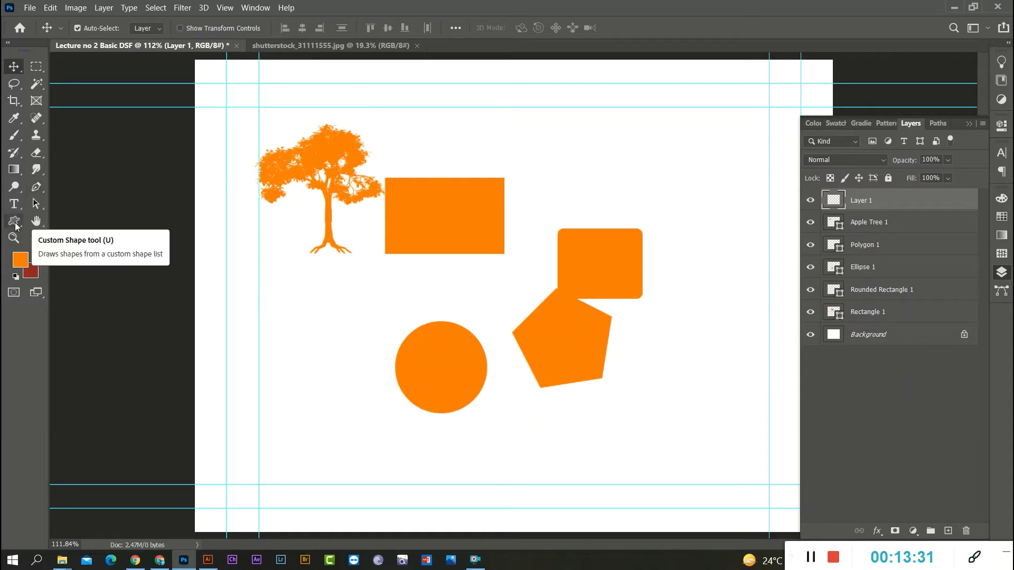
drag(15, 226, 81, 285)
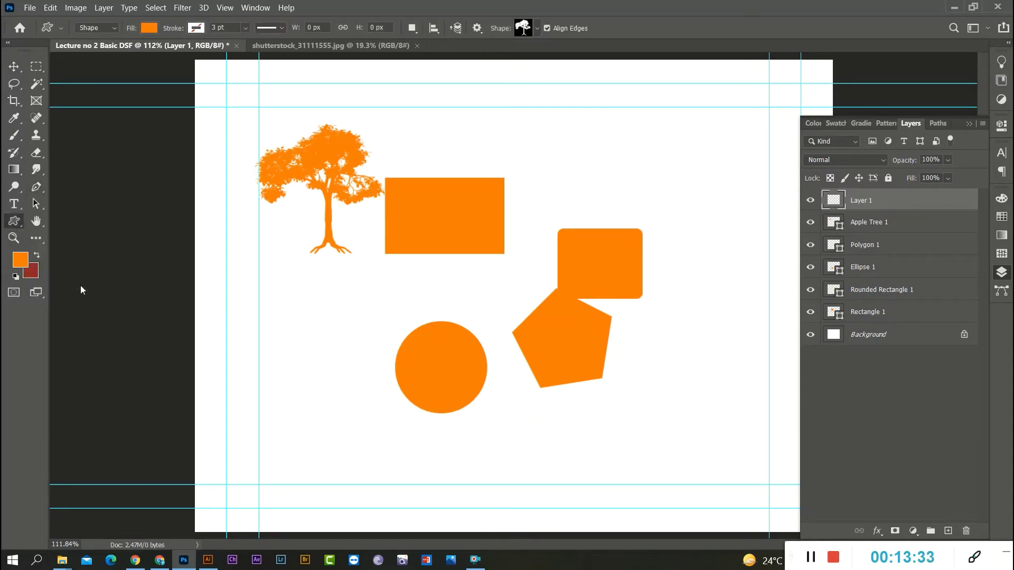
click(536, 29)
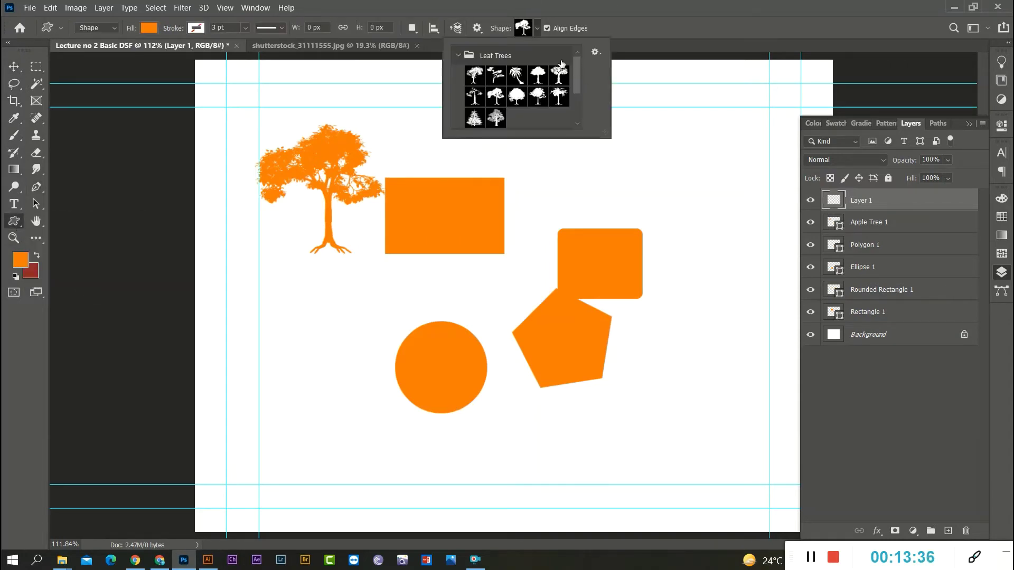
click(457, 56)
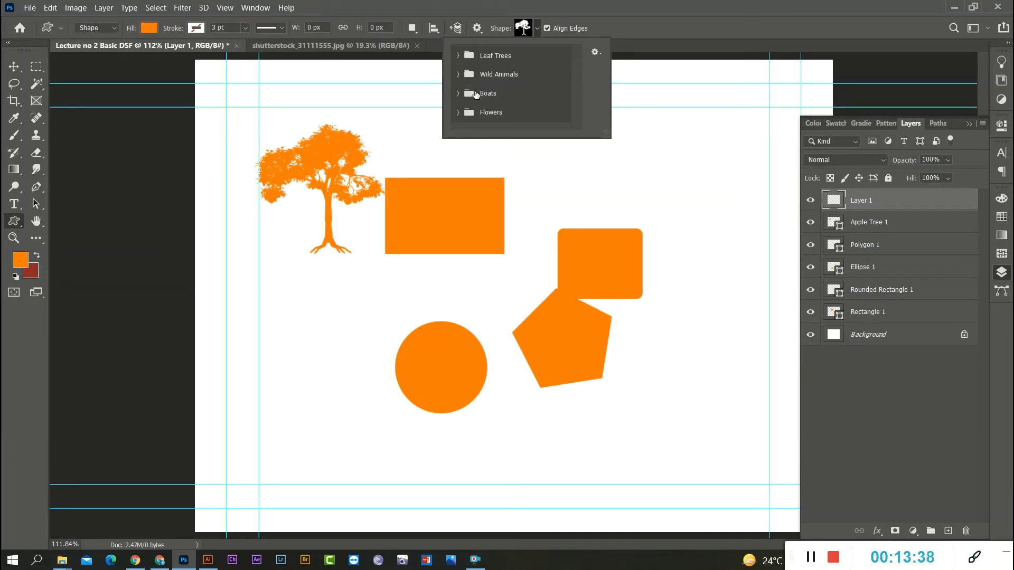
click(458, 94)
scroll(560, 114, down, 2)
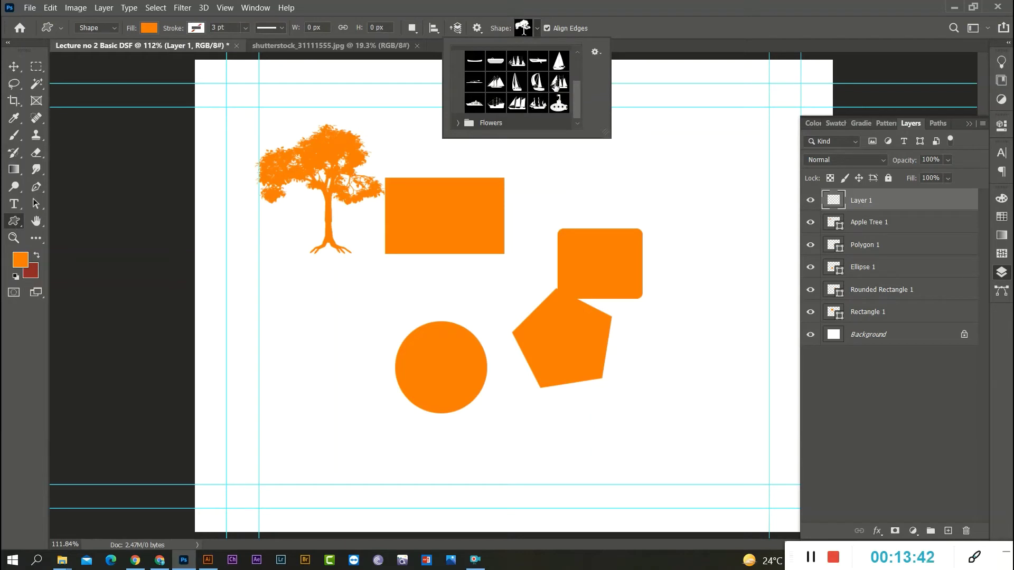
click(558, 81)
drag(548, 425, 790, 524)
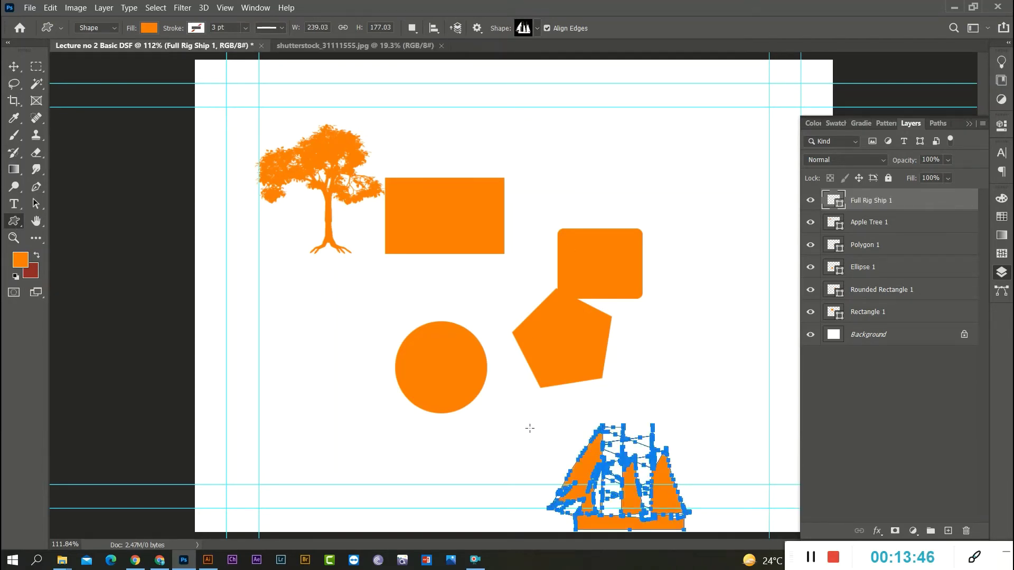
- Move the ship up above the rounded rectangle
click(12, 70)
drag(657, 471, 690, 203)
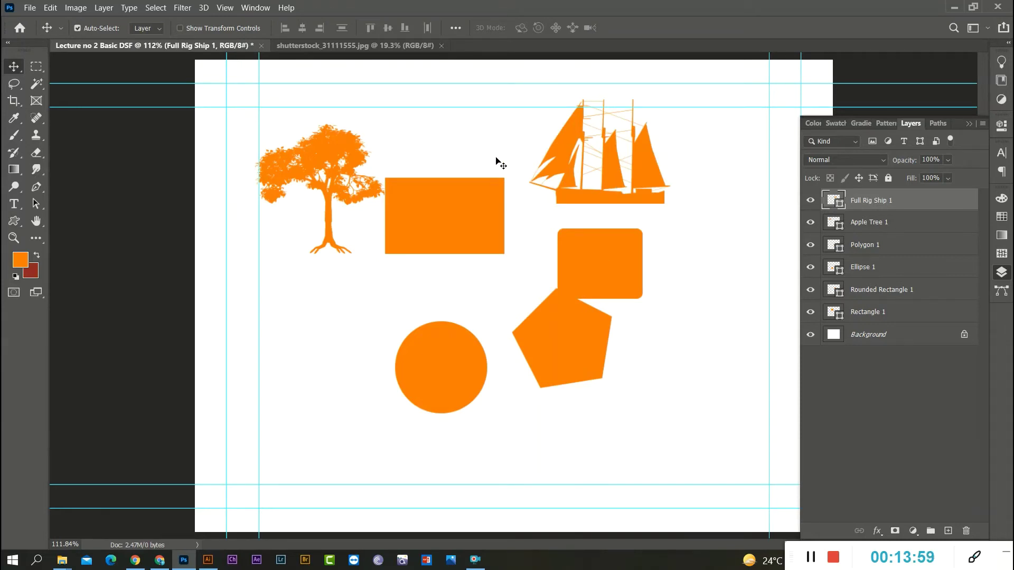
mouse_move(648, 178)
mouse_down()
mouse_move(635, 204)
mouse_move(667, 182)
mouse_up()
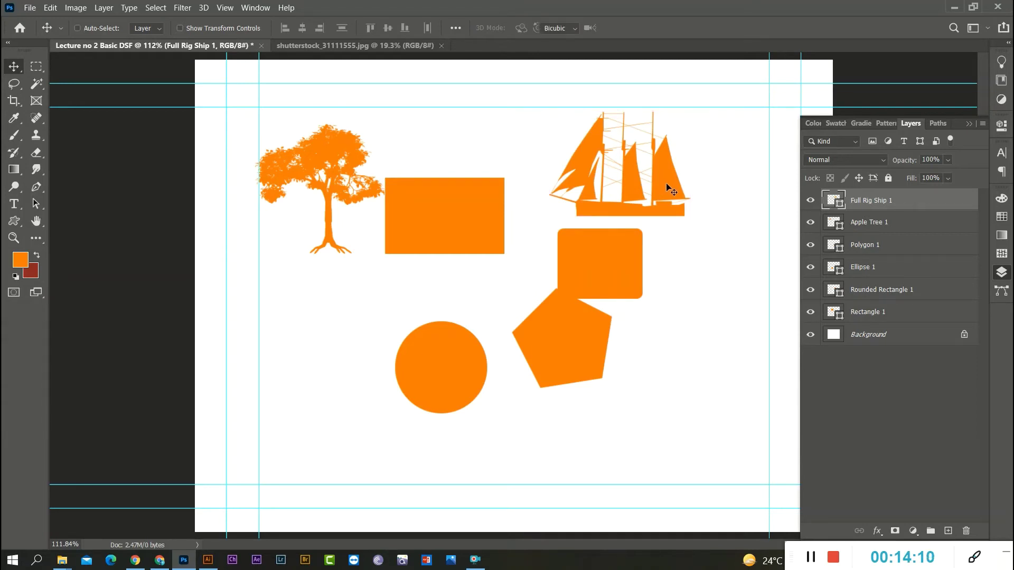
- Scale the ship to 101.84% with Free Transform and shift it slightly towards the canvas's outer edge
key(ctrl+t)
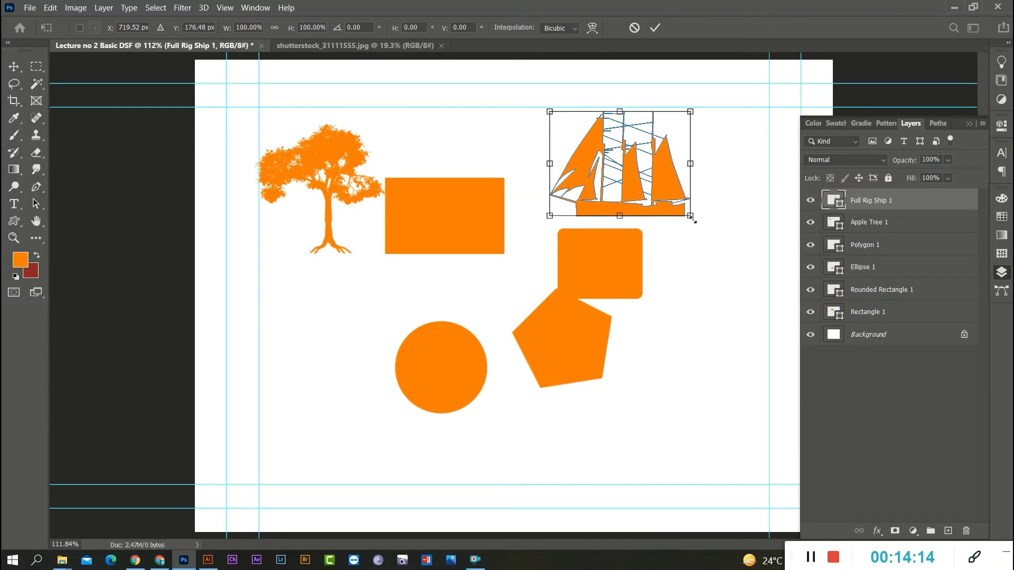
mouse_move(692, 219)
mouse_down()
mouse_move(660, 195)
mouse_move(761, 264)
mouse_move(690, 245)
mouse_move(659, 215)
mouse_move(777, 301)
mouse_move(690, 233)
mouse_move(691, 217)
mouse_up()
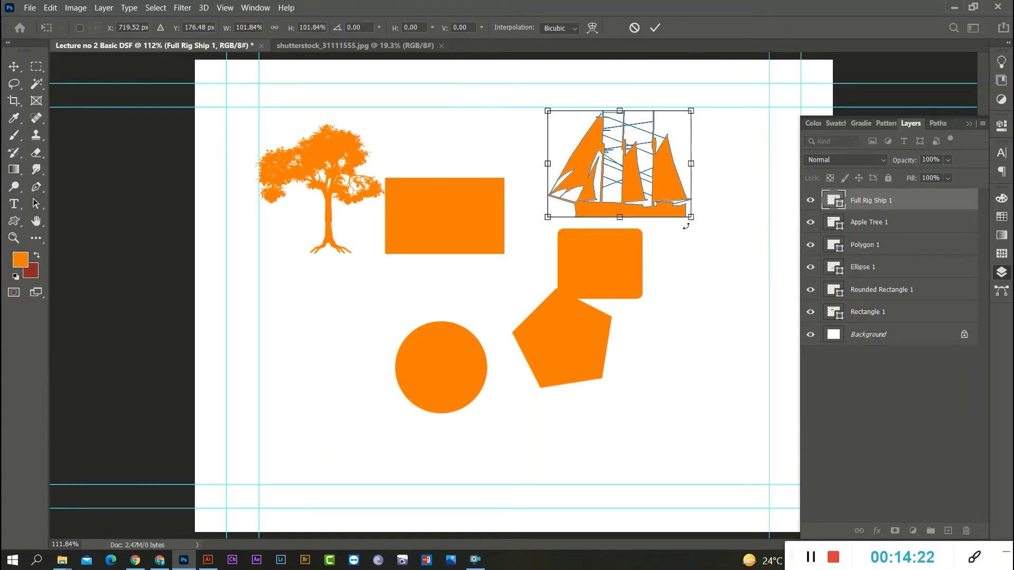
key(Return)
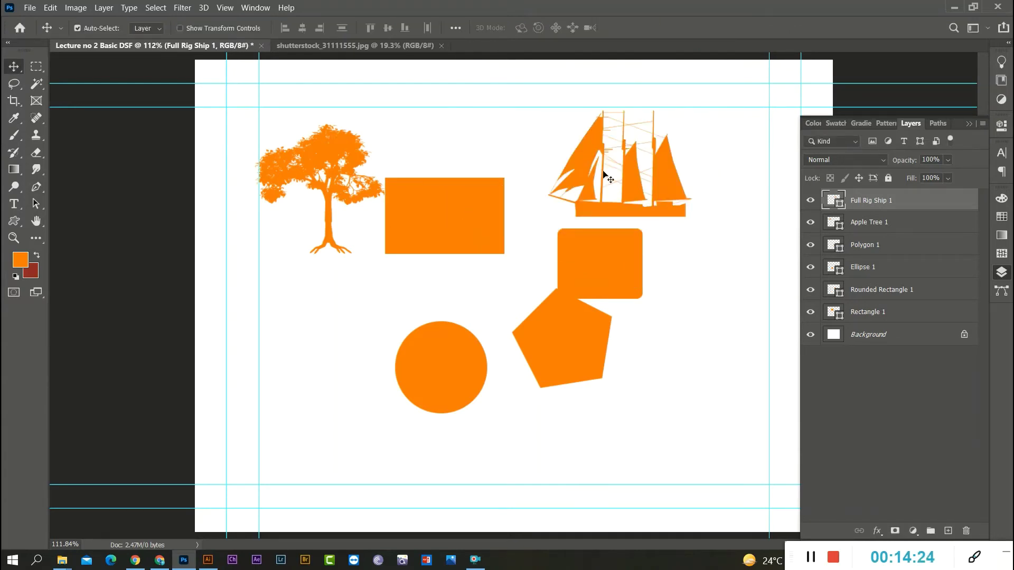
mouse_move(679, 179)
mouse_down()
mouse_move(696, 192)
mouse_move(692, 182)
mouse_up()
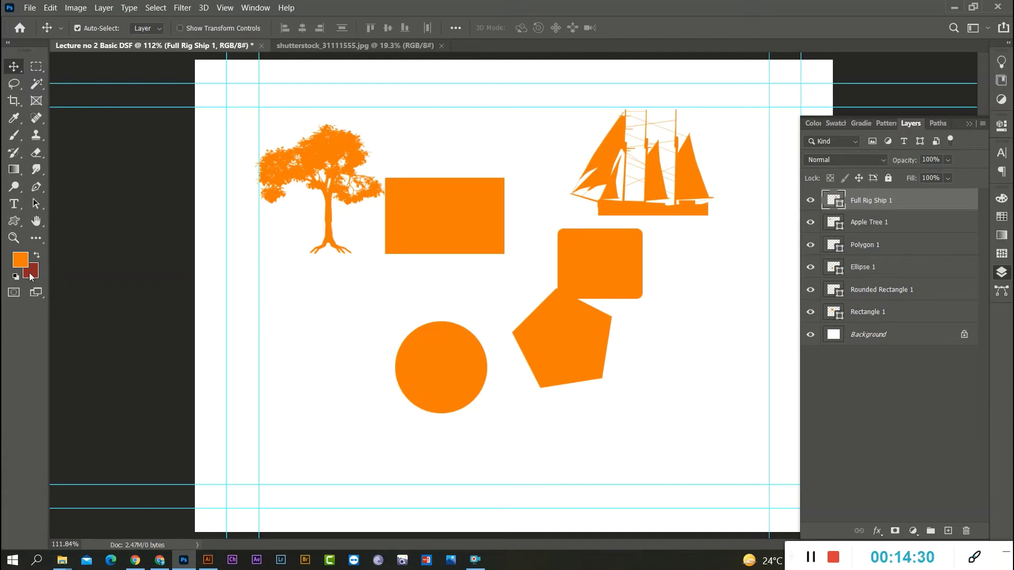
drag(667, 201, 683, 176)
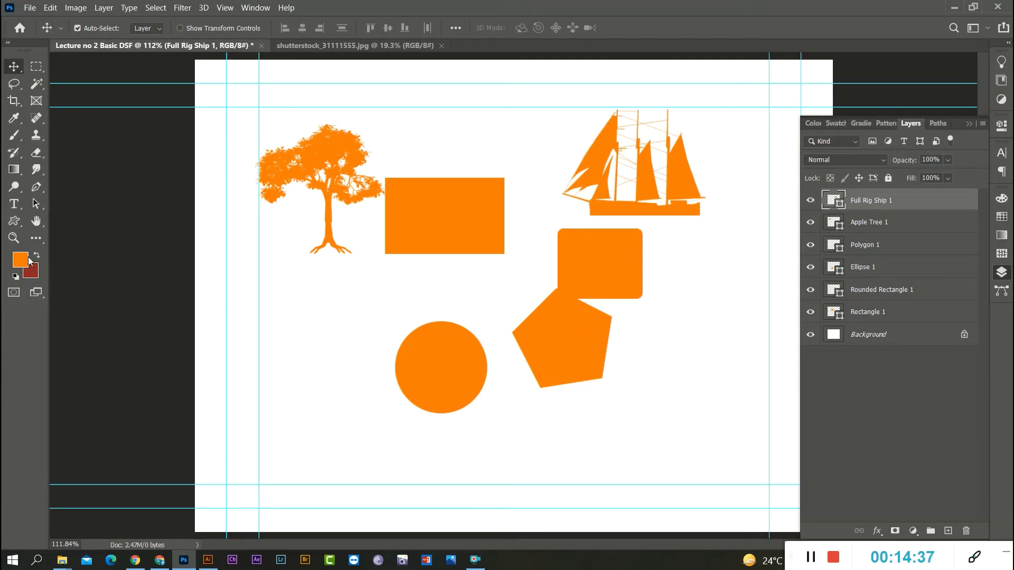
- Fill the ship with the dark red background colour, nudge it, and swap the foreground and background colours
key(ctrl+BackSpace)
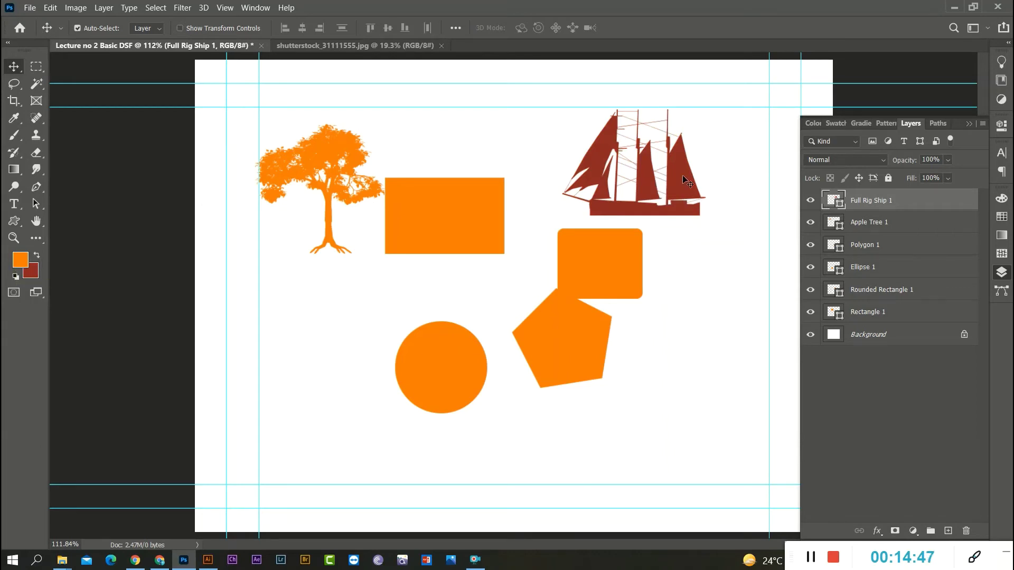
mouse_move(651, 176)
mouse_down()
mouse_move(658, 211)
mouse_move(616, 224)
mouse_move(647, 159)
mouse_up()
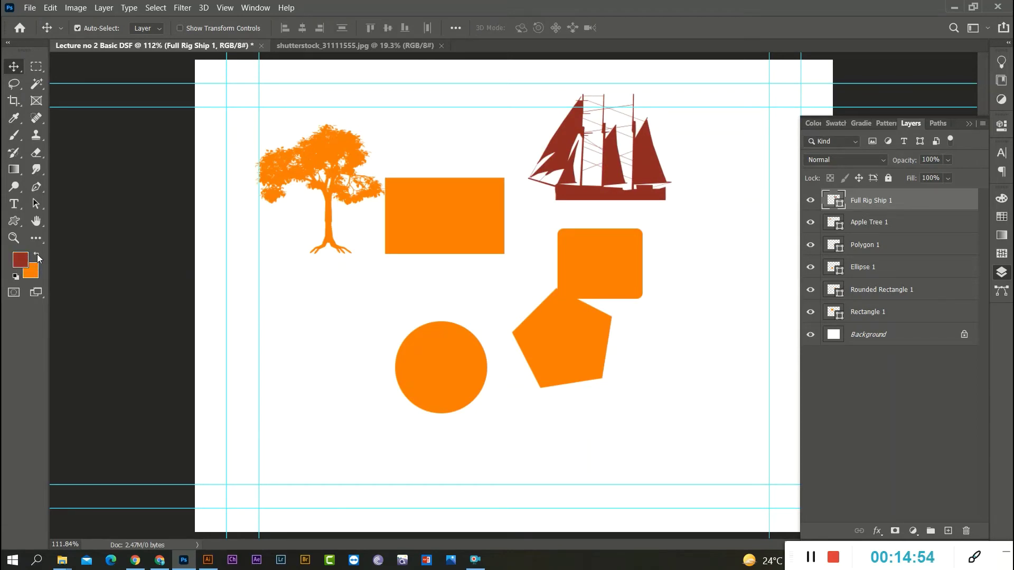
- Move the ship onto the rectangle and gather the other shapes and the tree into one overlapping cluster near the canvas centre
drag(643, 165, 504, 213)
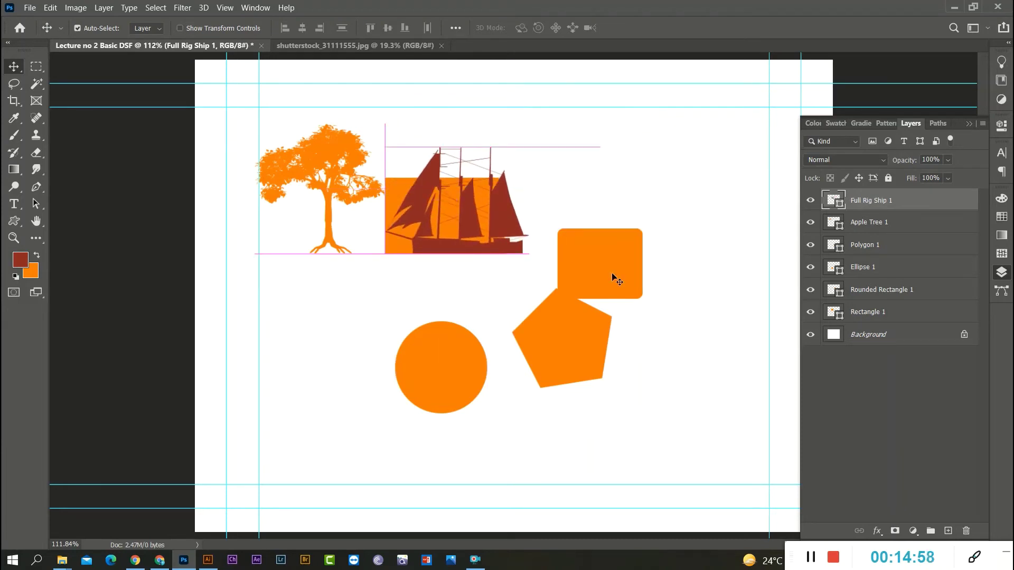
drag(613, 279, 559, 255)
drag(533, 322, 491, 279)
drag(437, 344, 521, 204)
drag(320, 159, 363, 167)
drag(553, 268, 619, 304)
click(625, 373)
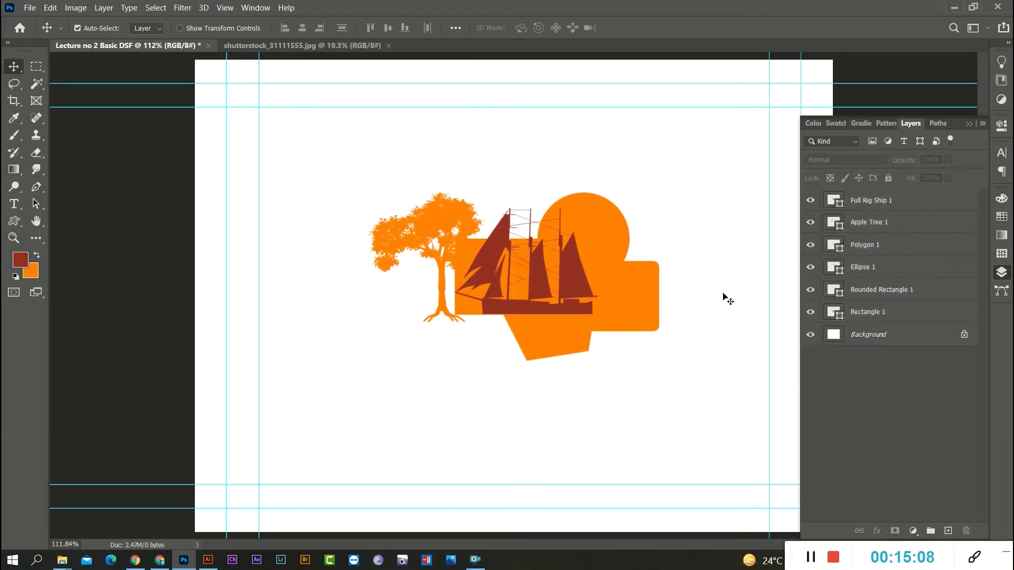
- Rearrange the cluster: circle behind the ship's sails, rounded rectangle behind its stern, and polygon below the rectangle
drag(607, 227, 607, 169)
drag(614, 281, 638, 282)
drag(543, 373, 519, 407)
mouse_move(471, 248)
mouse_down()
mouse_move(469, 197)
mouse_move(484, 256)
mouse_up()
drag(635, 298, 581, 313)
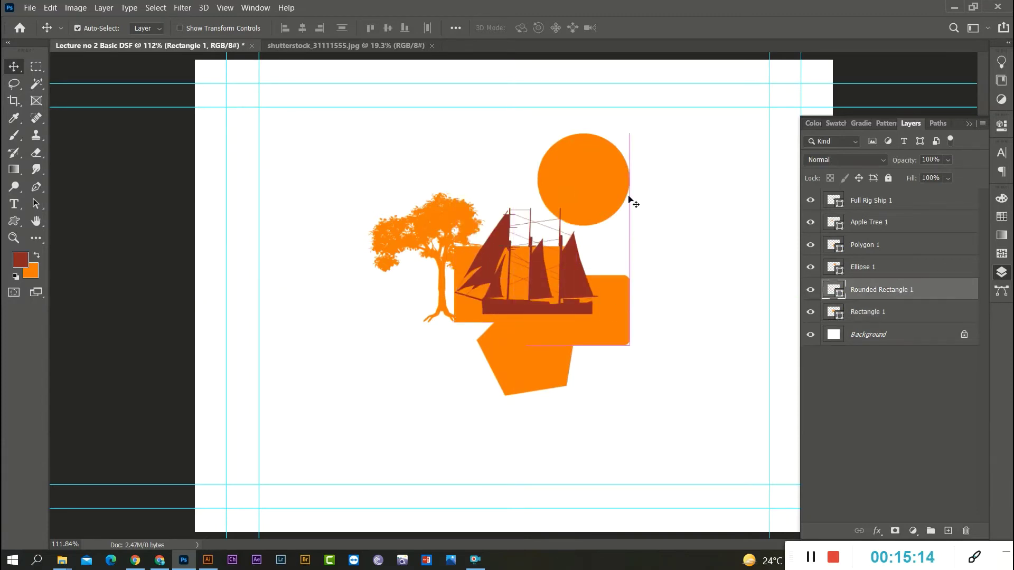
drag(615, 188, 603, 255)
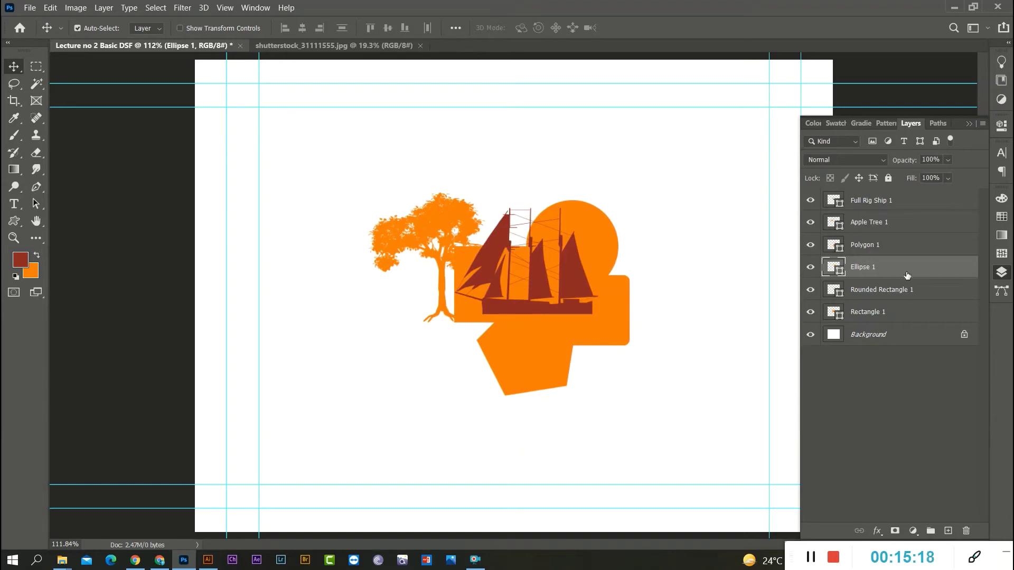
click(661, 331)
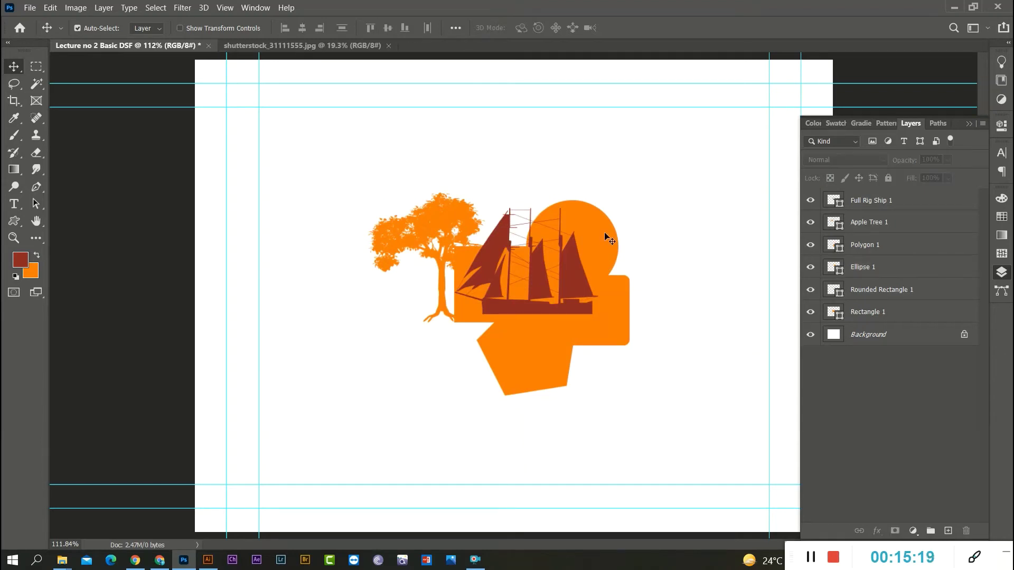
- Select the circle and set the foreground colour to blue 2857b8
click(611, 238)
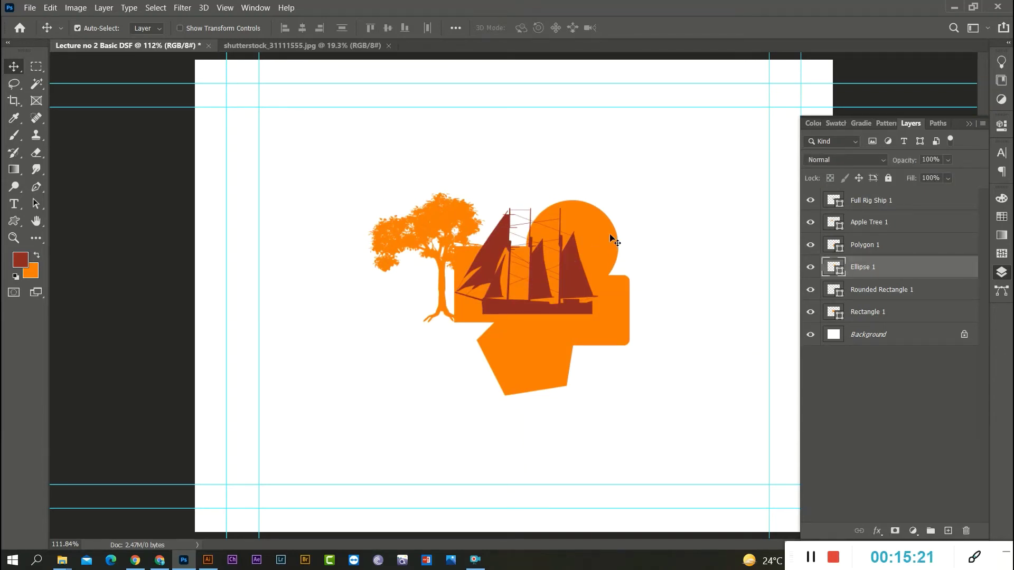
click(24, 262)
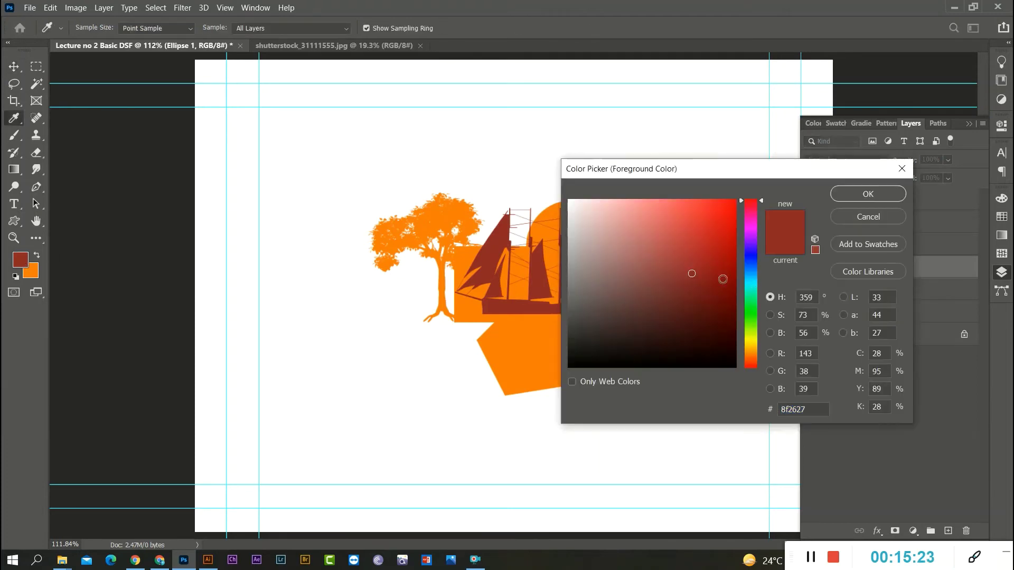
mouse_move(748, 296)
mouse_down()
mouse_move(752, 265)
mouse_move(697, 257)
mouse_move(701, 247)
mouse_up()
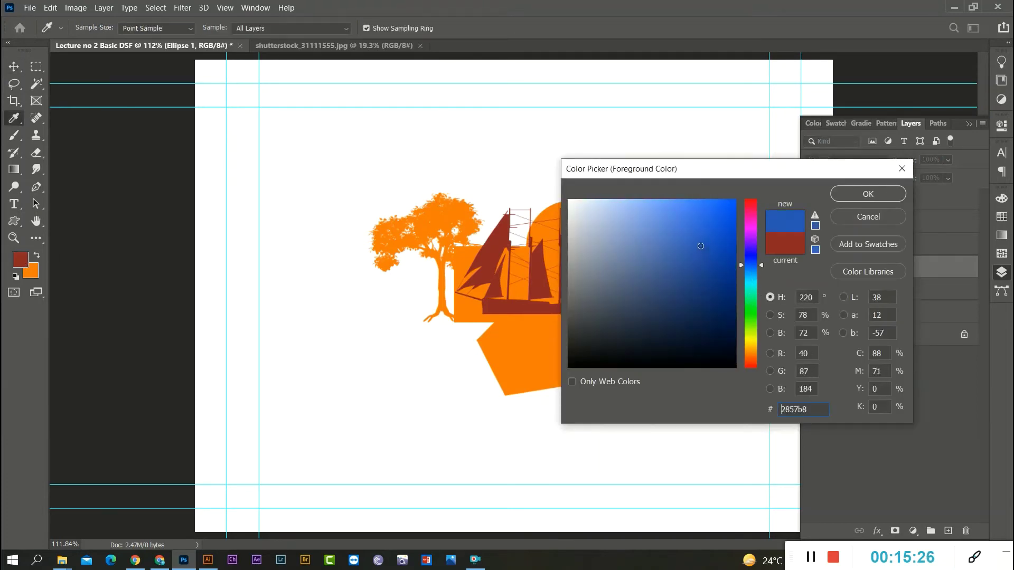
click(864, 193)
- Set the background colour to a medium olive green and return to the Move tool
click(32, 271)
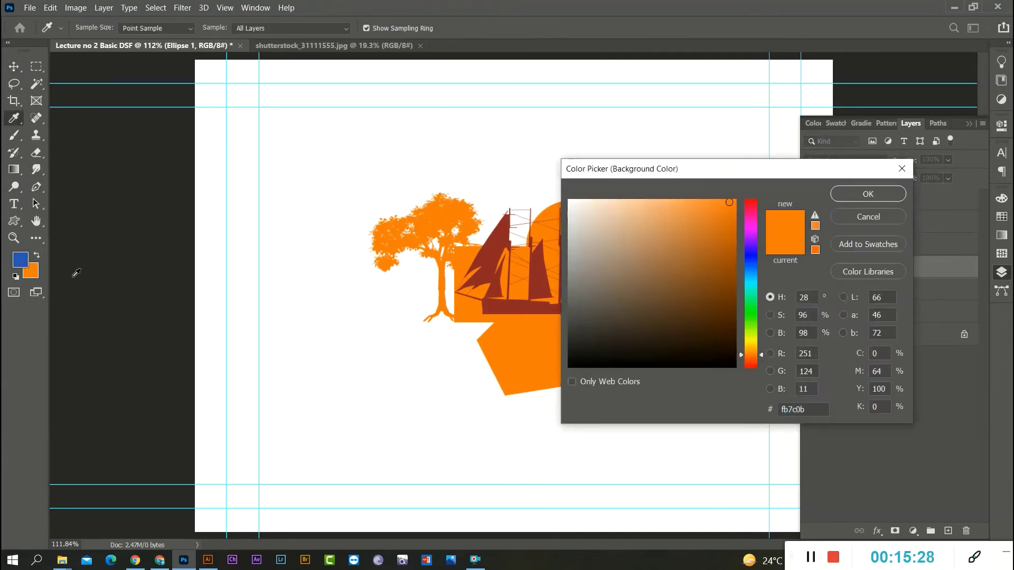
click(803, 409)
text(49670a)
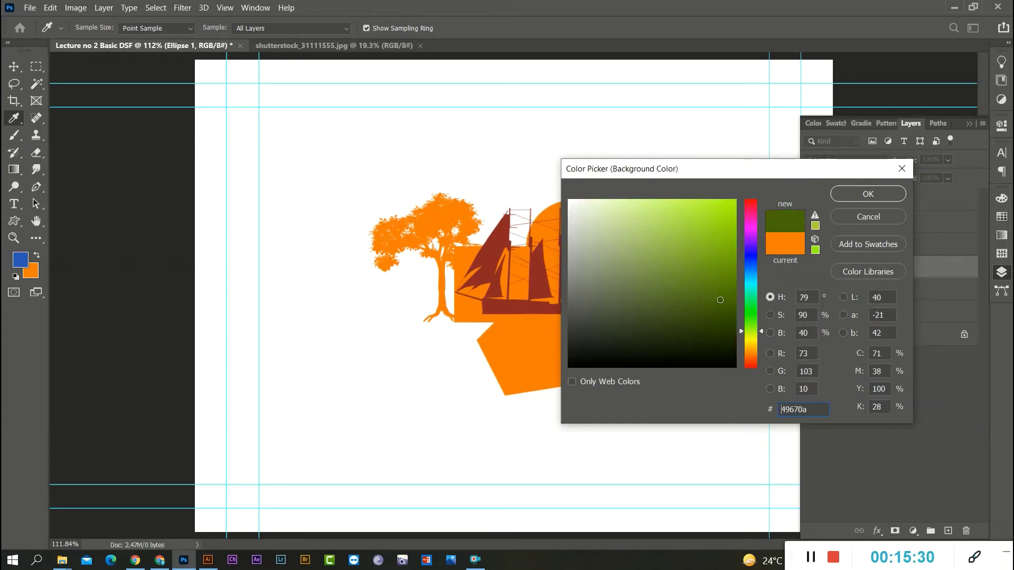
click(735, 272)
click(868, 194)
key(v)
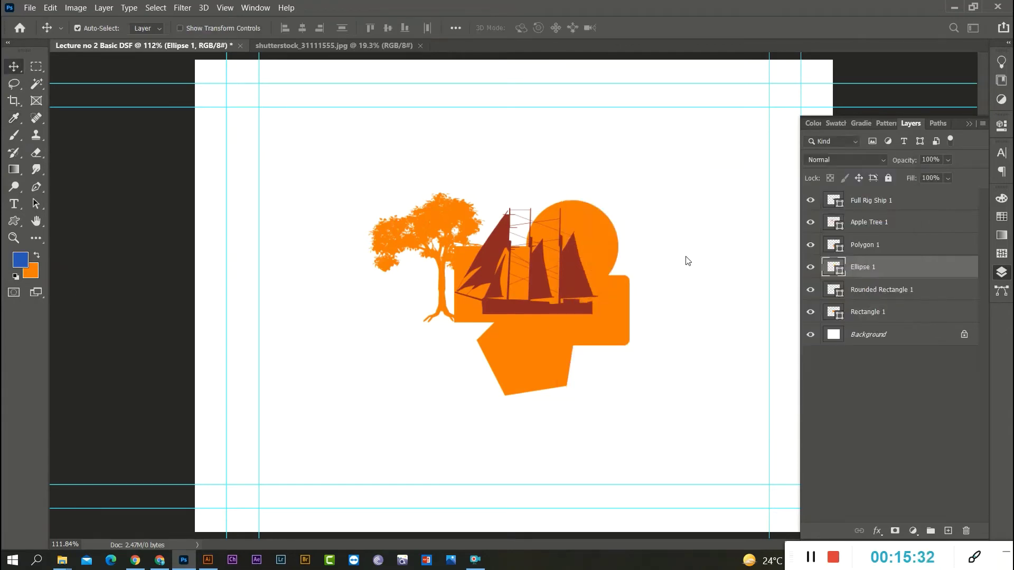
- Fill the rounded rectangle with the blue foreground colour and the circle with the green background colour
click(611, 305)
key(alt+BackSpace)
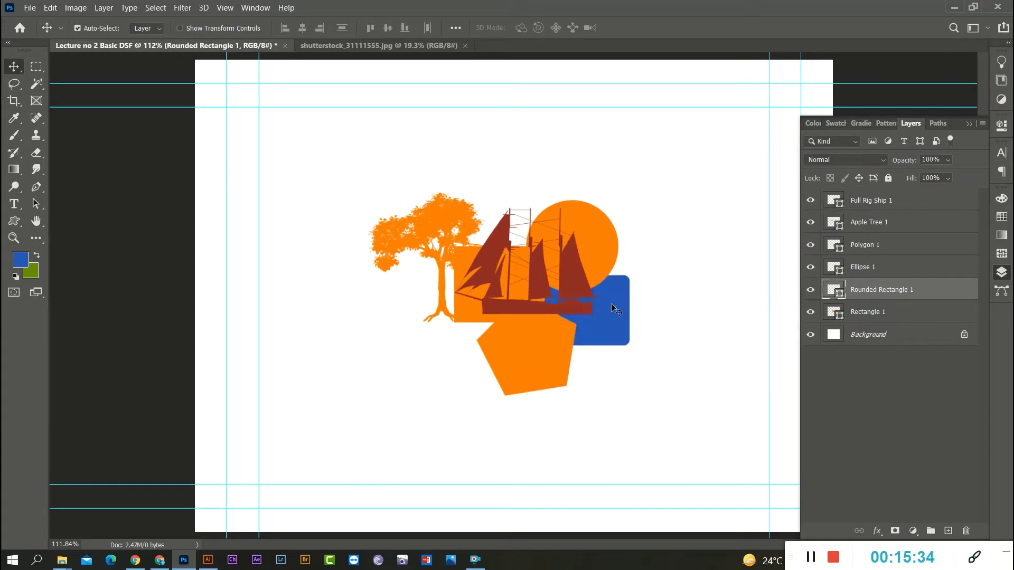
click(594, 236)
key(ctrl+BackSpace)
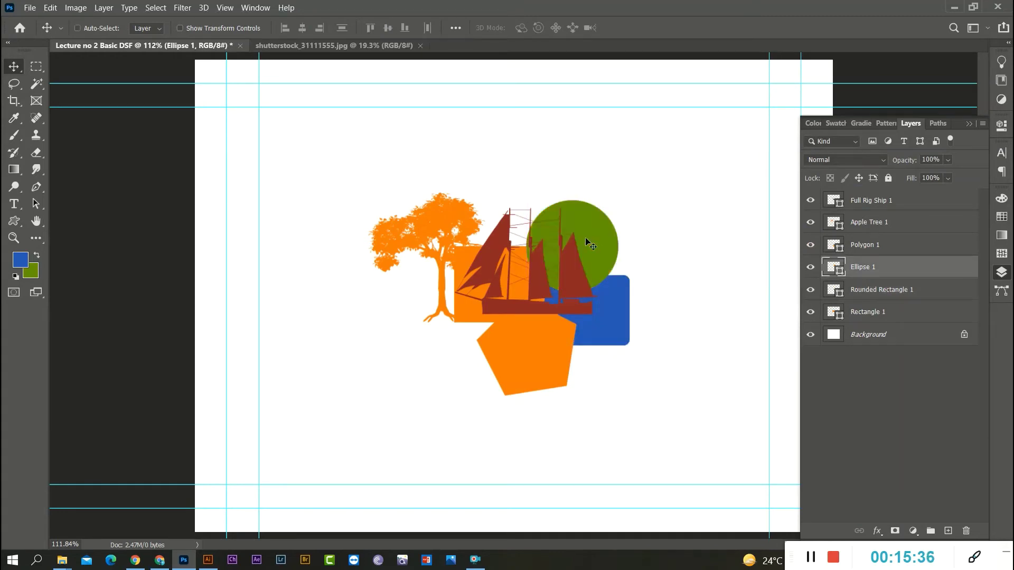
- Set the foreground colour to pink ea1e75 and fill the polygon with it
click(540, 361)
click(25, 259)
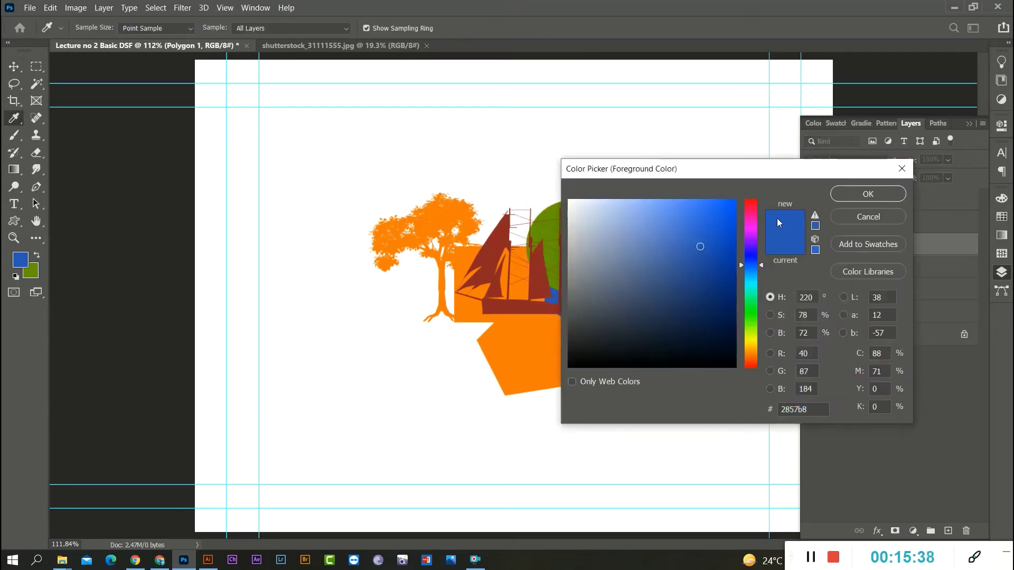
click(751, 211)
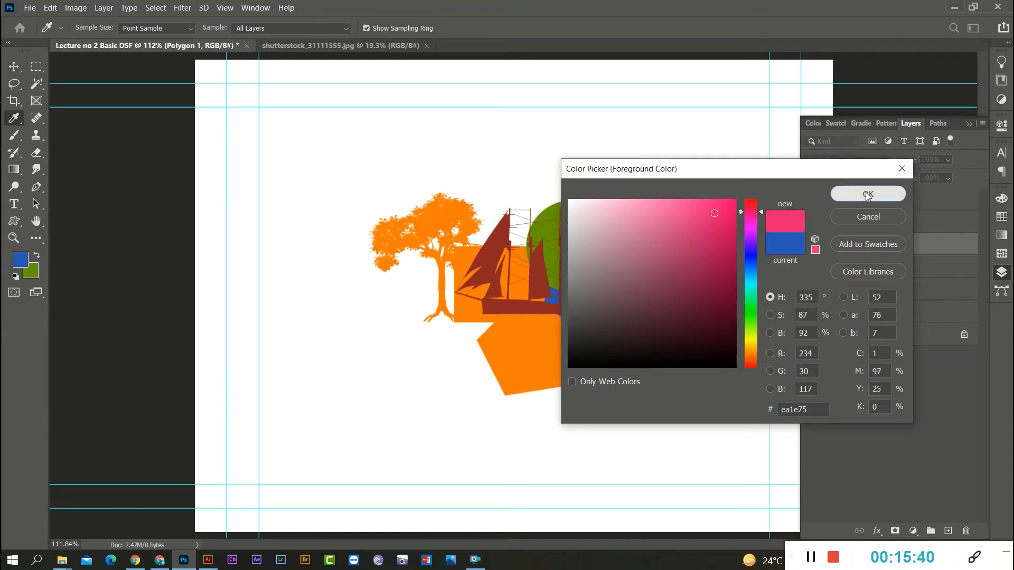
click(867, 188)
key(alt+BackSpace)
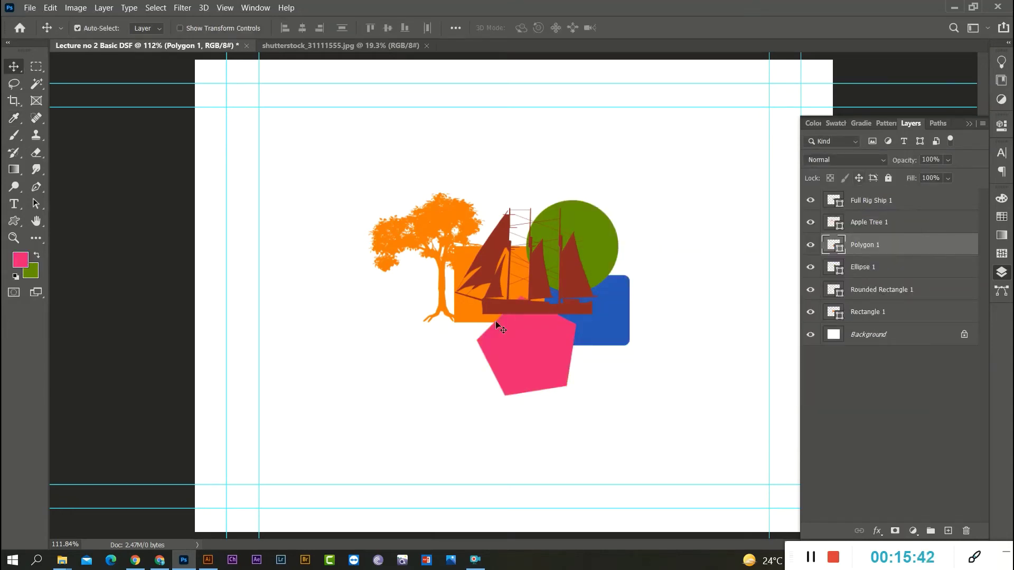
- Set the foreground colour to cyan 1ee8ea and fill the apple tree with the green background colour
click(440, 318)
click(21, 262)
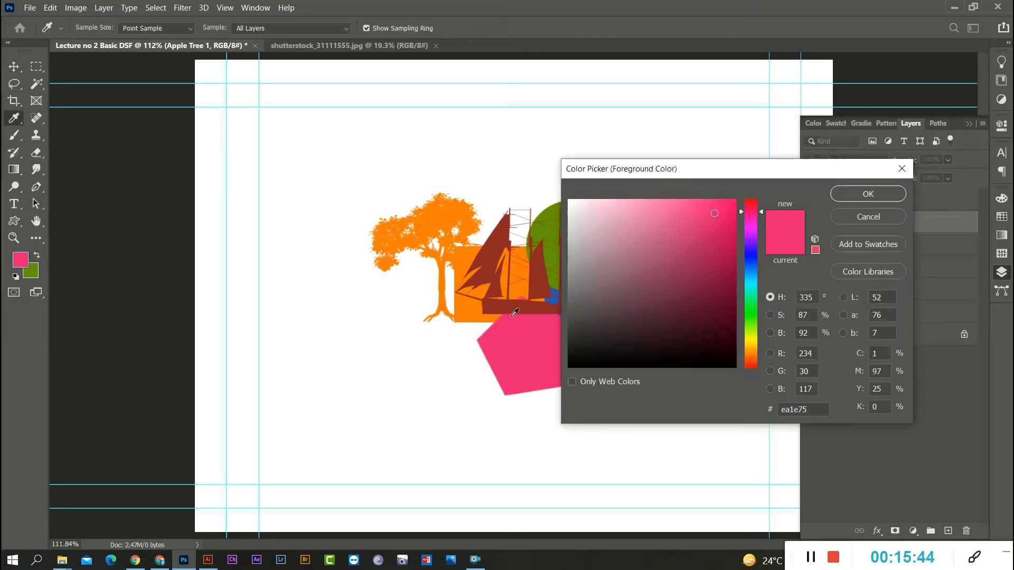
drag(753, 325, 754, 286)
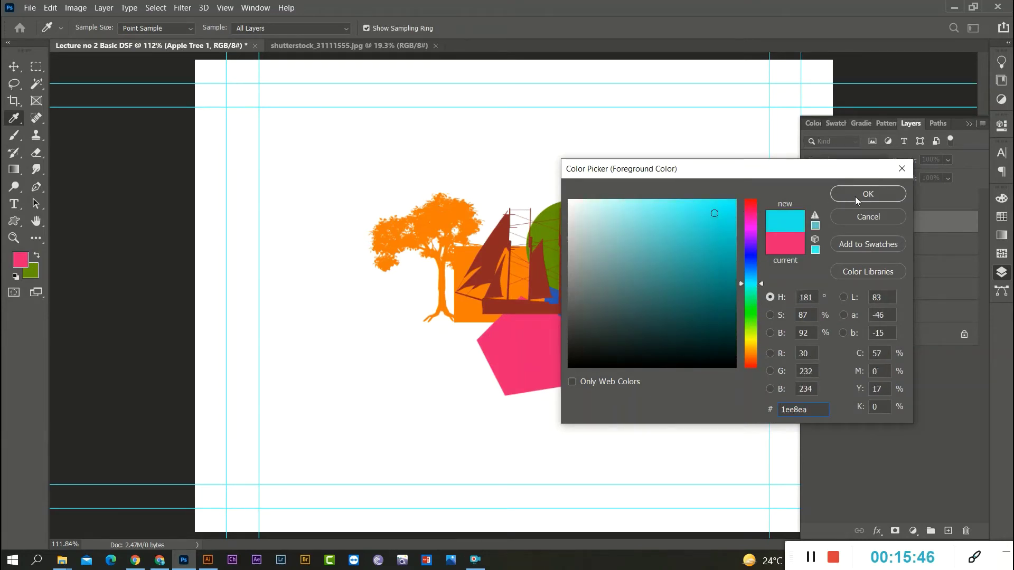
click(855, 196)
key(ctrl+z)
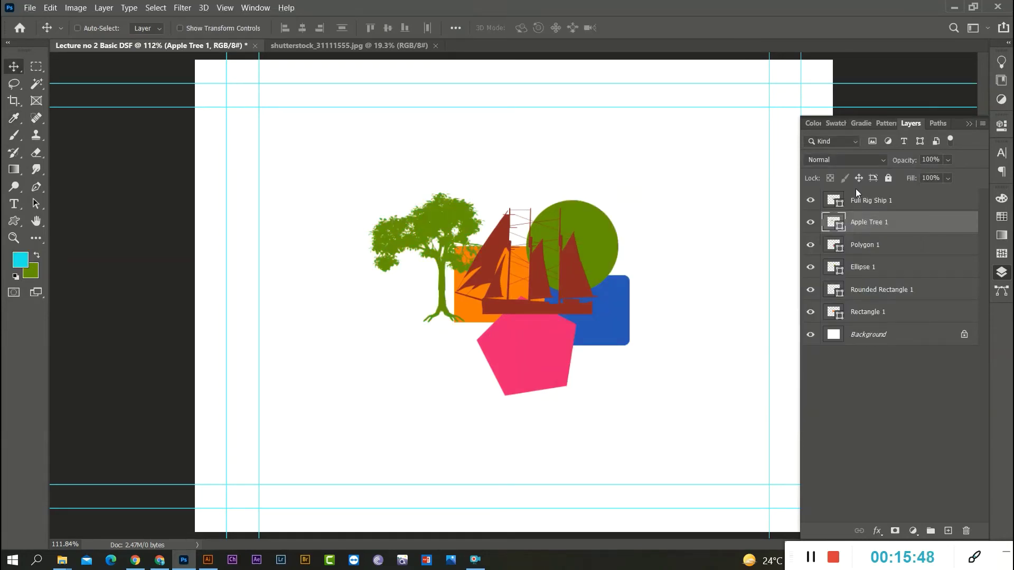
key(ctrl+z)
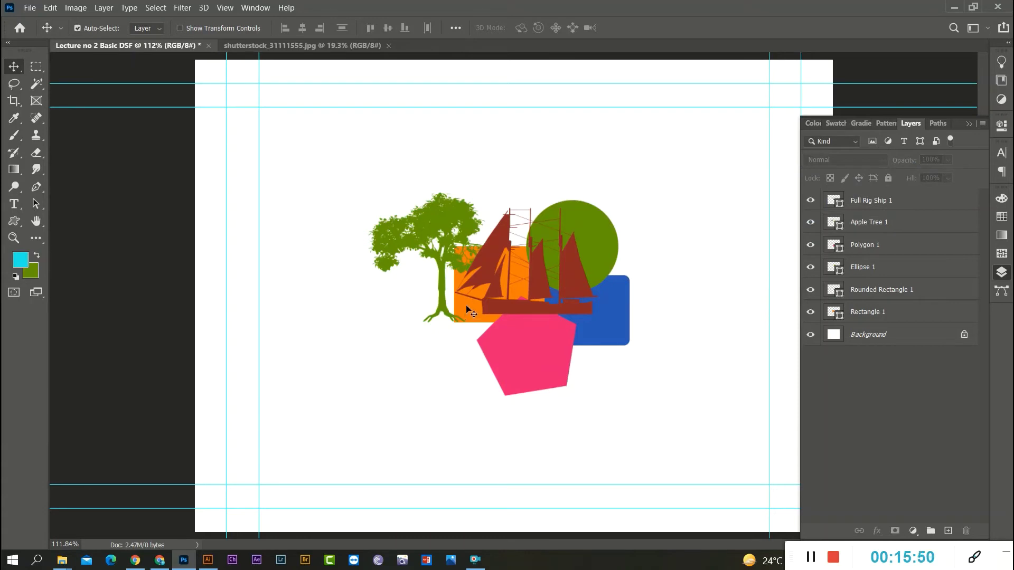
- Move the orange rectangle down and left beneath the tree, and shift the ship down over the polygon
drag(465, 309, 428, 349)
click(494, 381)
drag(578, 285, 590, 308)
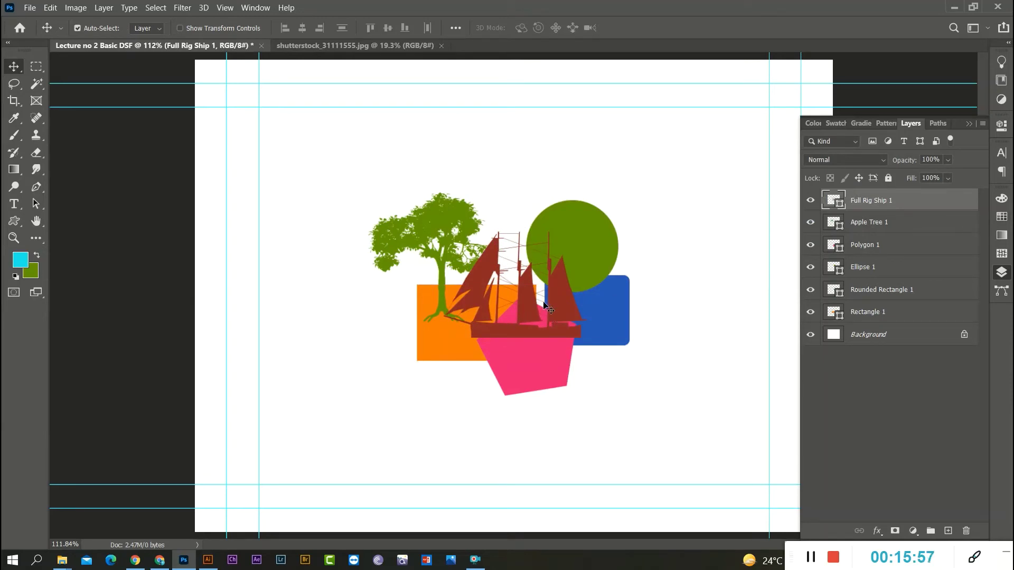
- Send the ship layer backward one level at a time to just above Rectangle 1, and bring it forward to the top
key(ctrl+bracketleft)
key(ctrl+bracketleft)
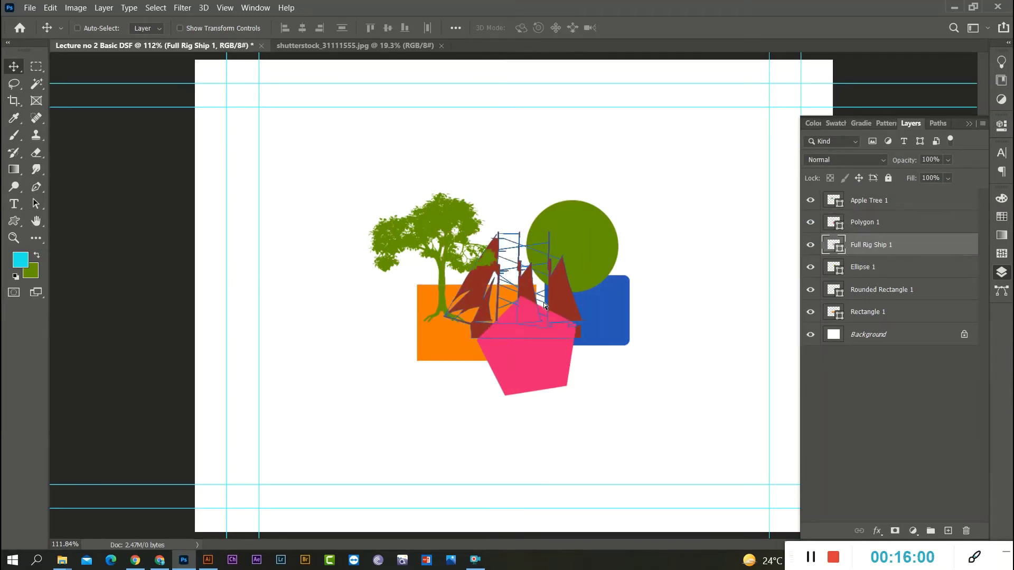
key(ctrl+bracketleft)
key(ctrl+bracketleft)
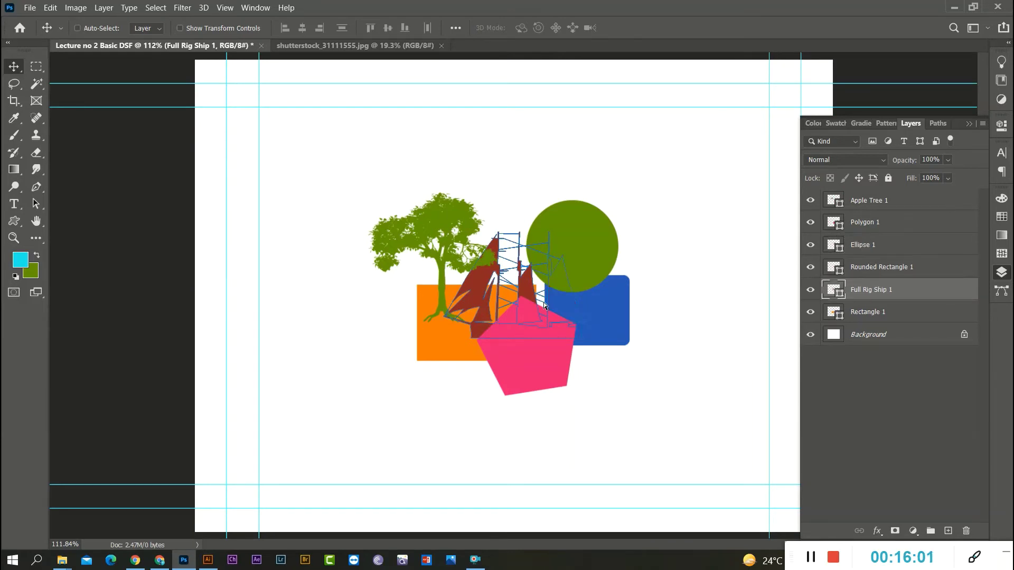
key(ctrl+bracketright)
key(ctrl+bracketright)
key(ctrl+bracketright)
key(ctrl+bracketright)
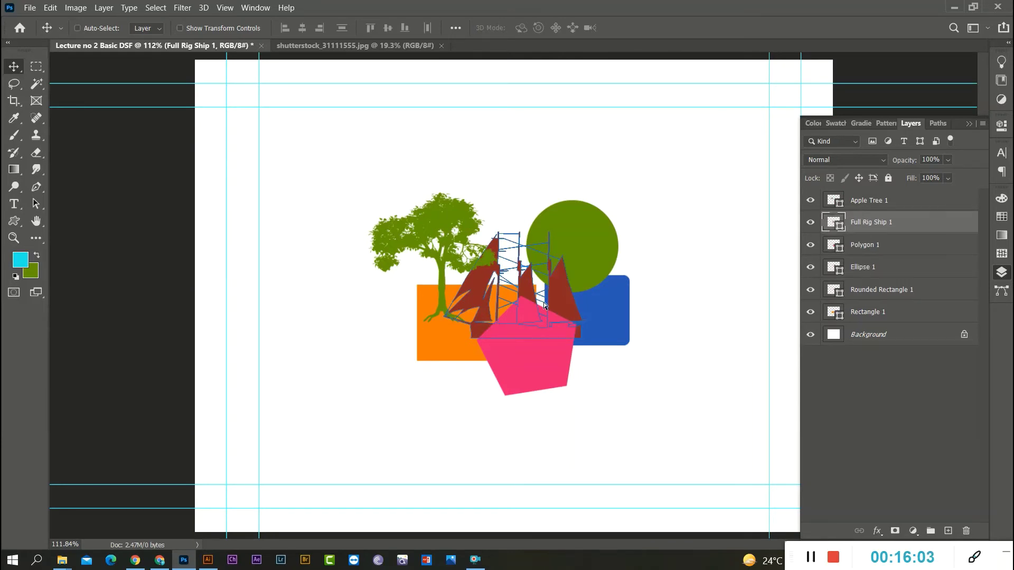
key(ctrl)
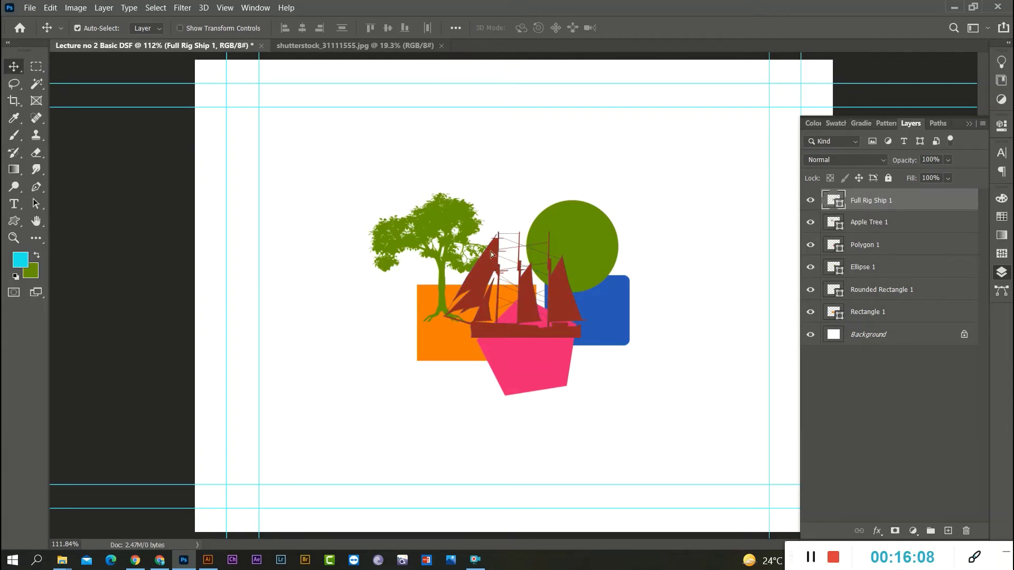
- Nudge the ship right and reorder its layer to just above Background, and finally to just below Apple Tree 1
mouse_move(490, 251)
mouse_down()
mouse_move(511, 270)
mouse_move(501, 251)
mouse_up()
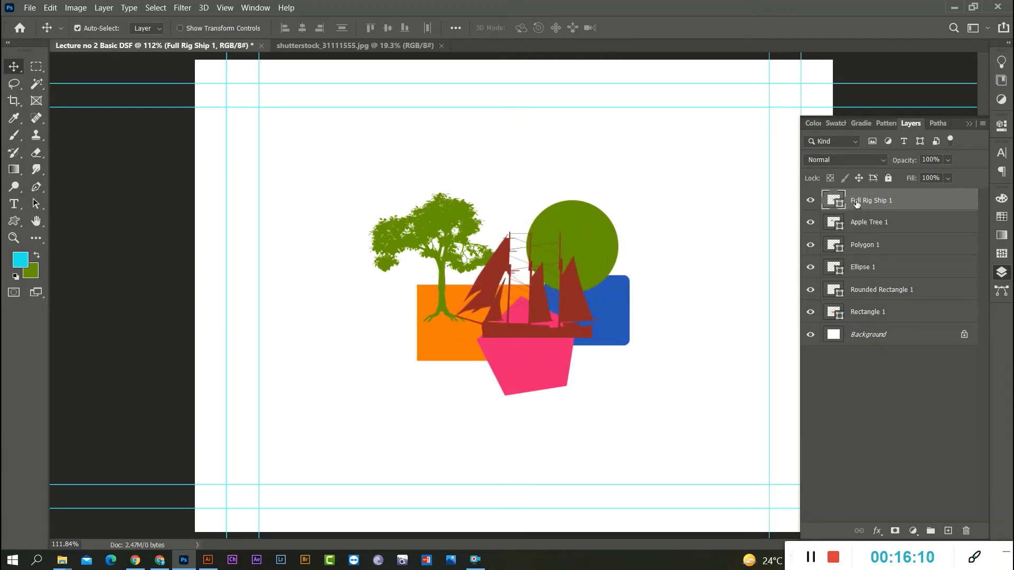
drag(857, 204, 872, 325)
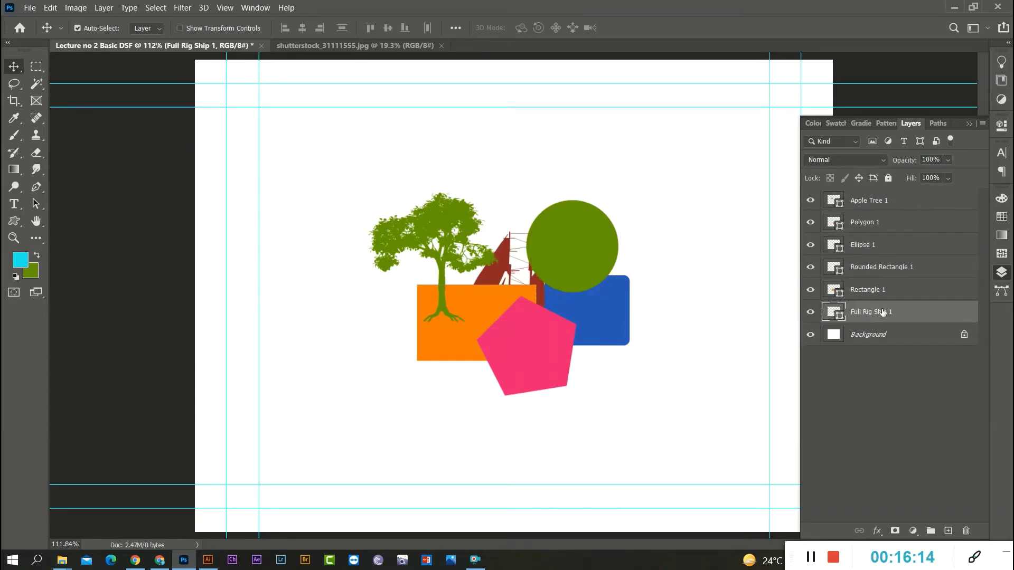
drag(878, 316, 859, 204)
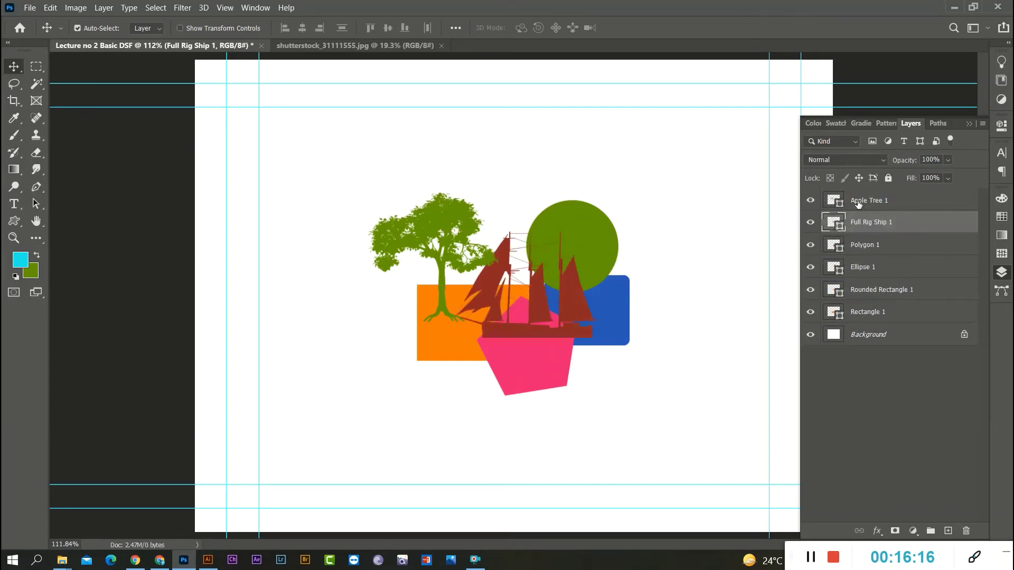
- Spread the shapes apart: circle at top centre, polygon upper right, rounded rectangle lower right, ship bottom centre, and tree above the orange rectangle on the left
drag(579, 299, 603, 336)
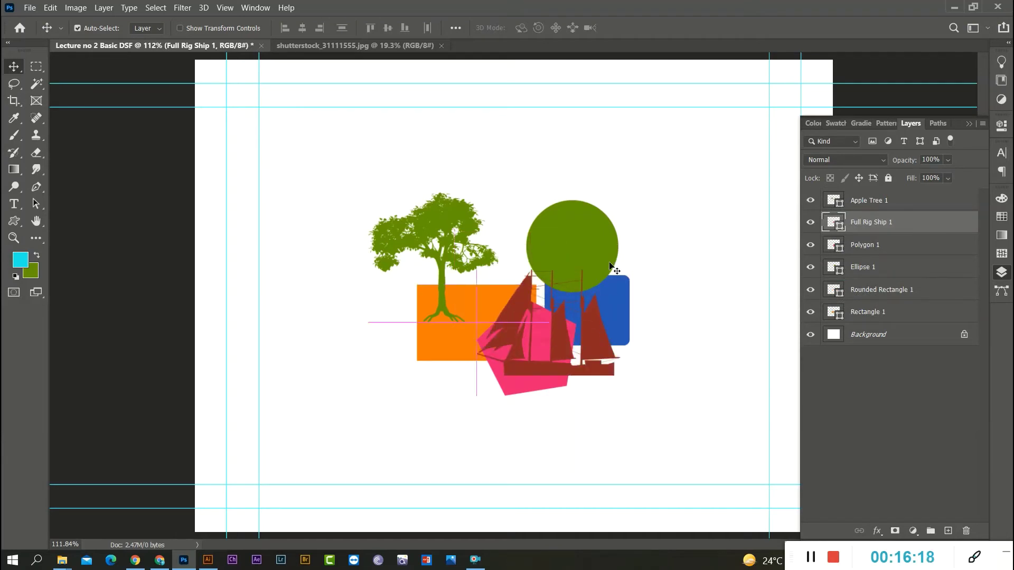
drag(608, 249, 580, 289)
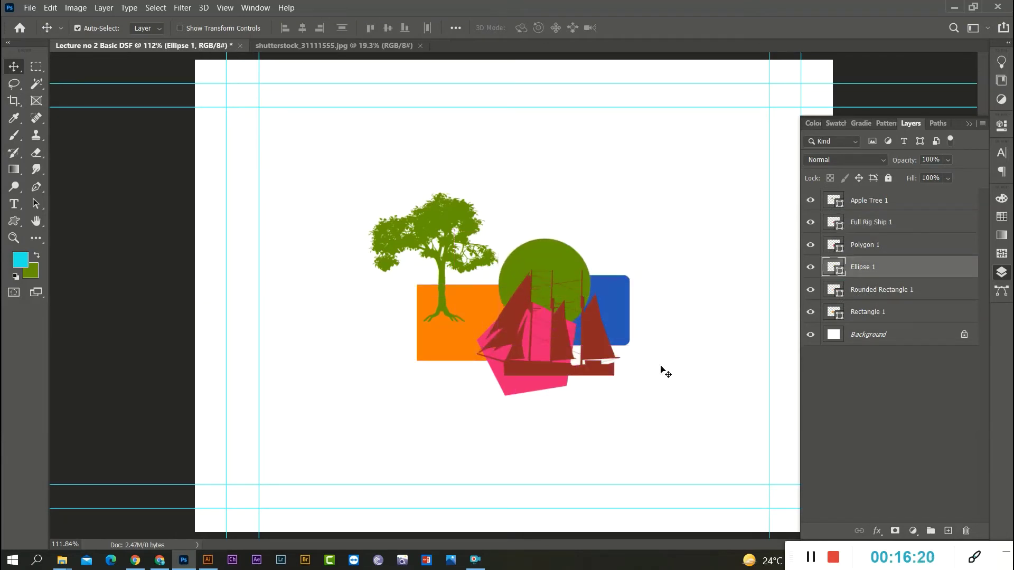
drag(516, 351, 625, 292)
drag(445, 218, 375, 226)
drag(433, 320, 276, 373)
drag(523, 250, 486, 158)
drag(512, 305, 446, 396)
drag(545, 328, 585, 405)
drag(606, 279, 643, 219)
drag(352, 363, 375, 356)
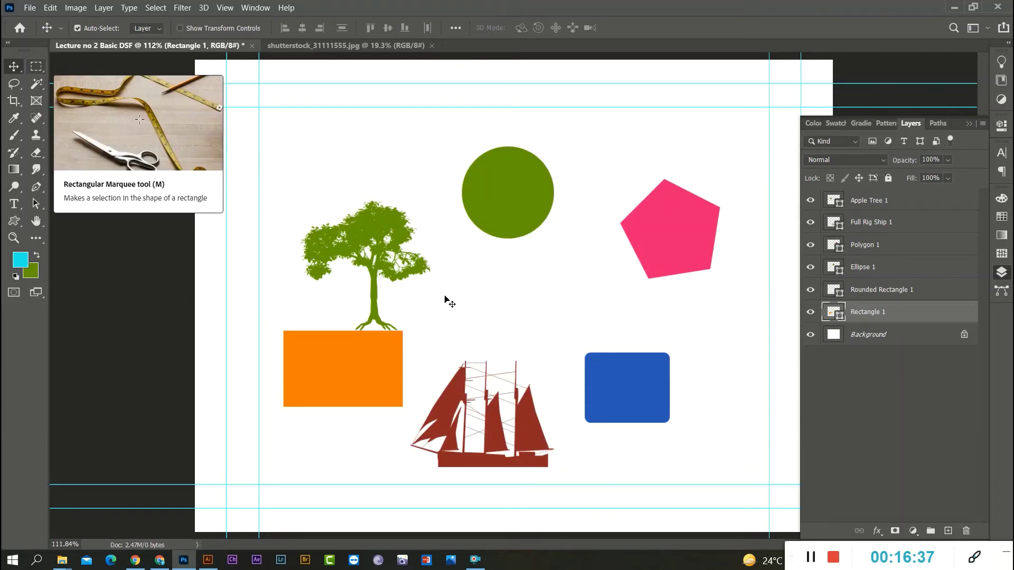
- Delete the circle, polygon, ship, rounded rectangle and orange rectangle, keeping only the apple tree
drag(316, 148, 697, 462)
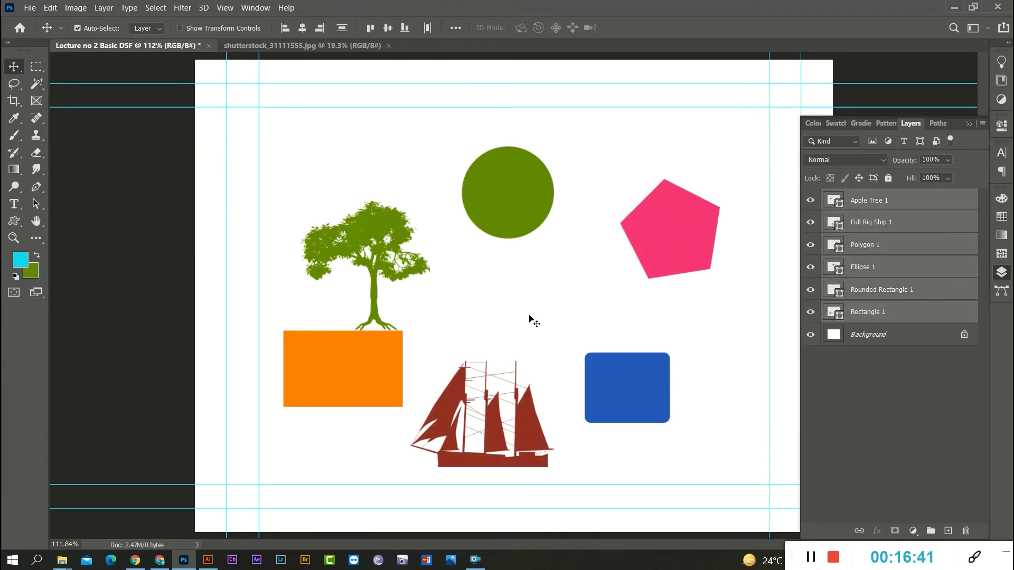
click(584, 301)
drag(715, 158, 526, 429)
key(Delete)
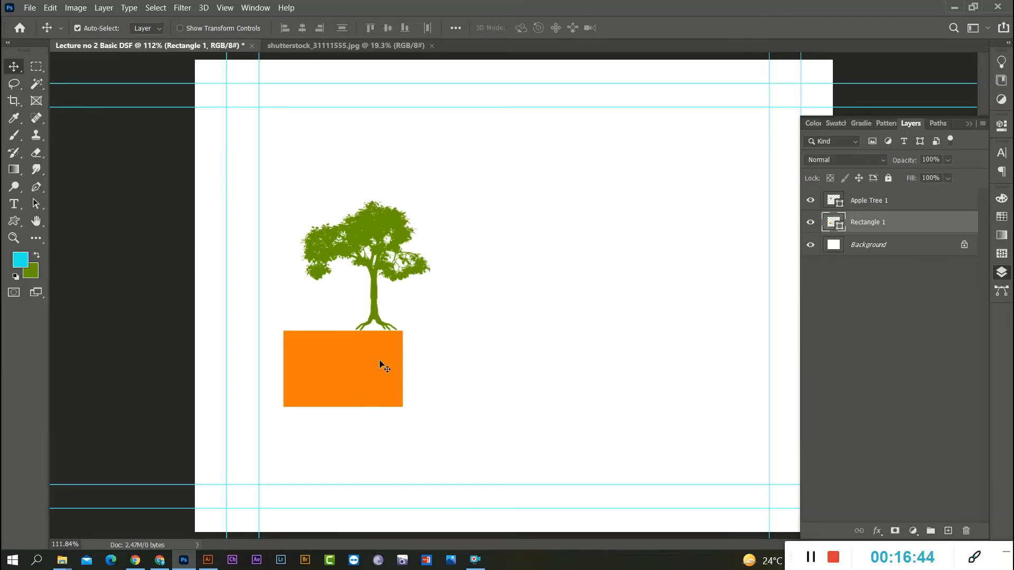
key(Delete)
- Move the apple tree to the middle of the canvas and enlarge it with Free Transform to most of the page height
drag(375, 224, 501, 251)
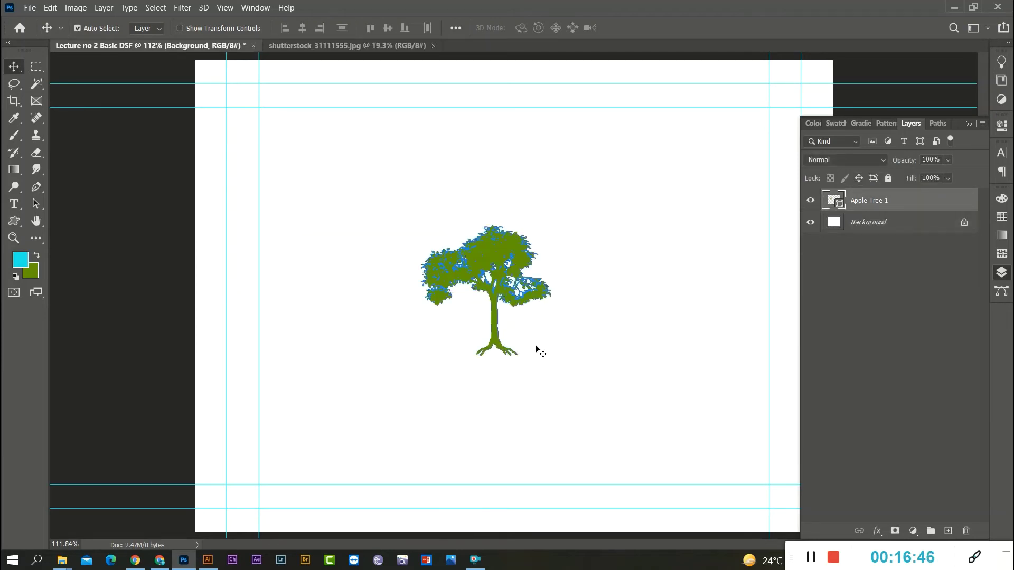
key(ctrl+t)
drag(548, 358, 650, 453)
key(Return)
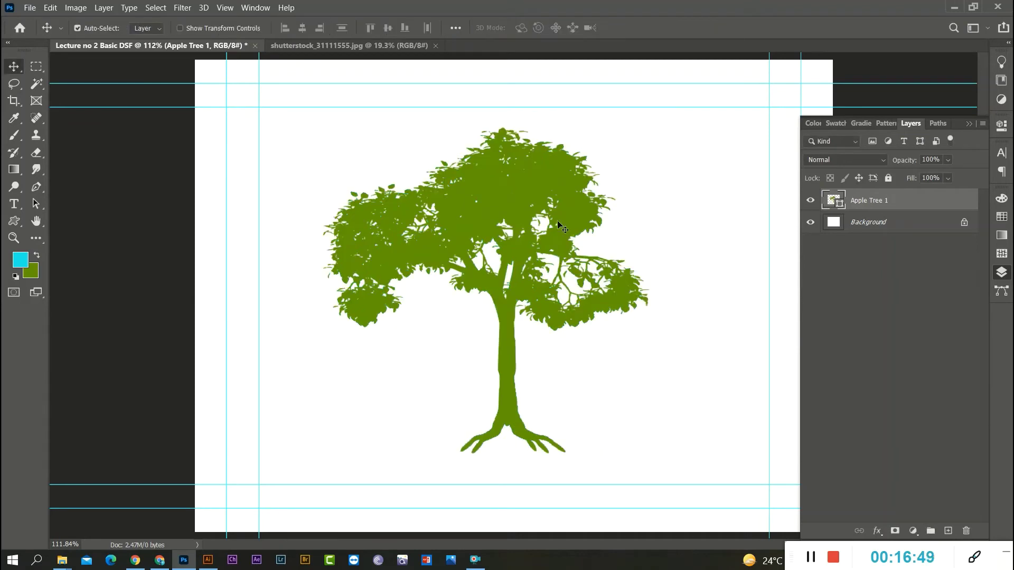
- Marquee-select the upper-right part of the tree's crown and try to delete it from the shape layer
click(38, 66)
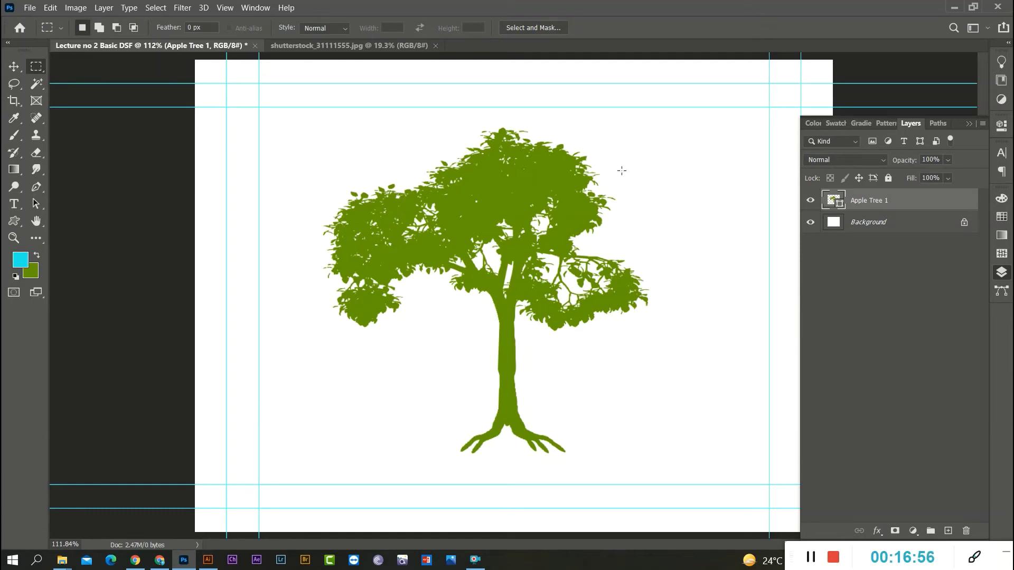
drag(636, 133, 453, 247)
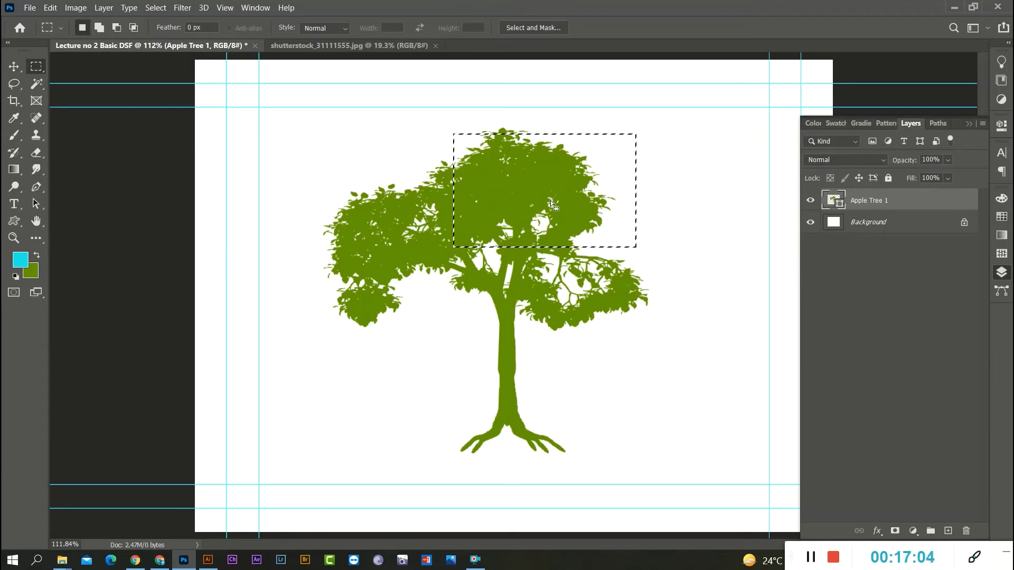
key(Delete)
click(522, 221)
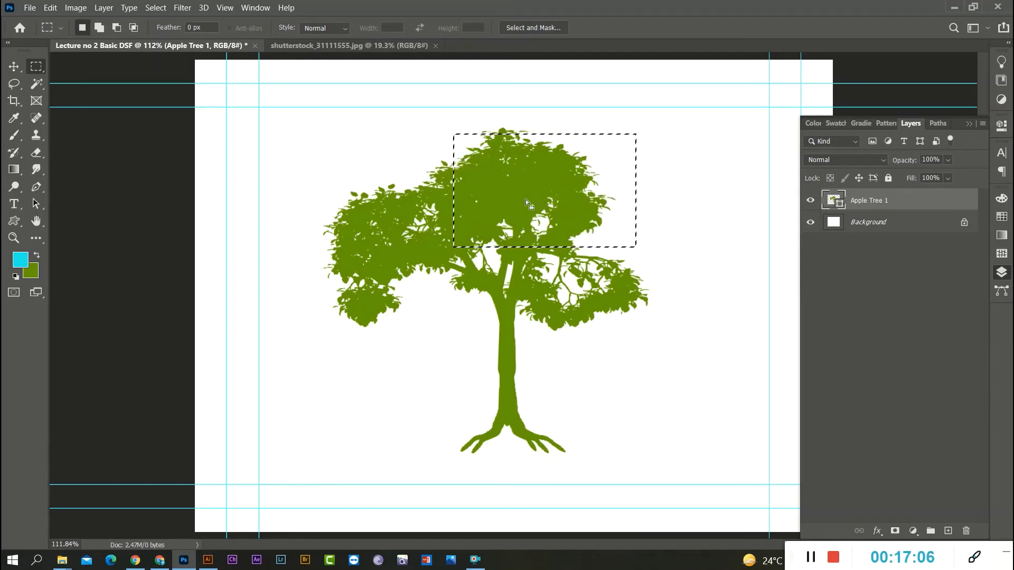
- Rasterize the Apple Tree 1 layer
right_click(856, 203)
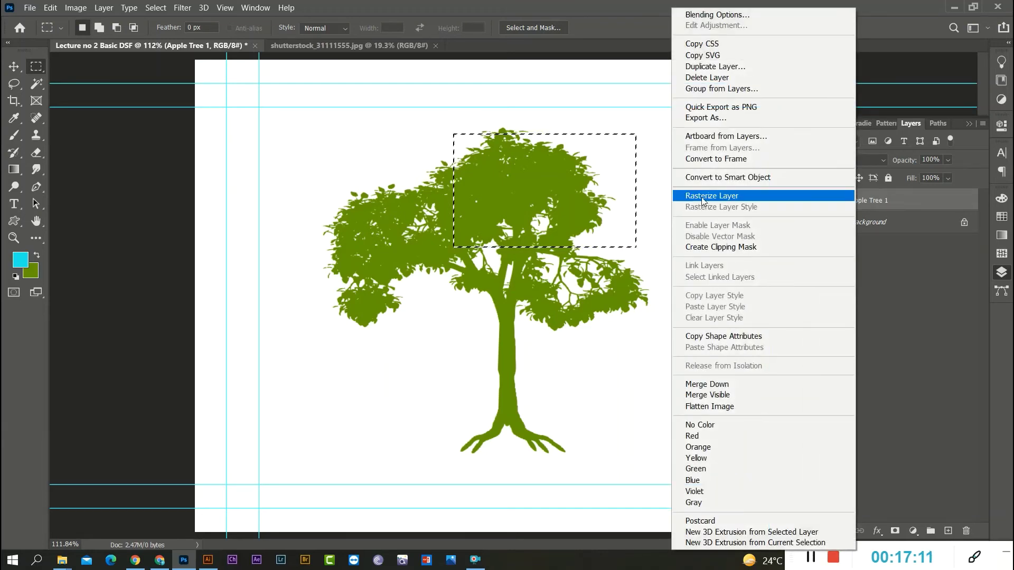
click(885, 202)
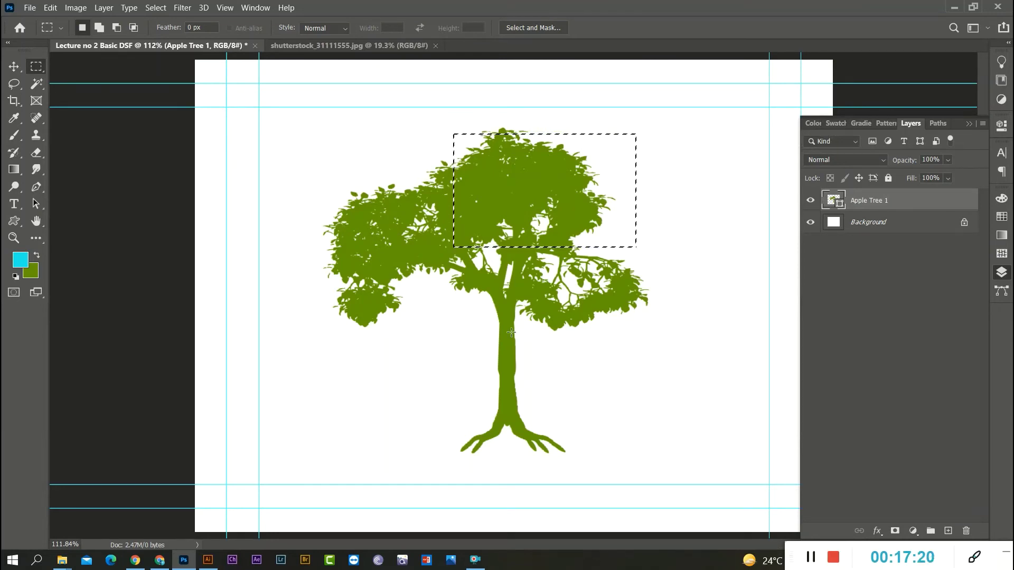
right_click(854, 202)
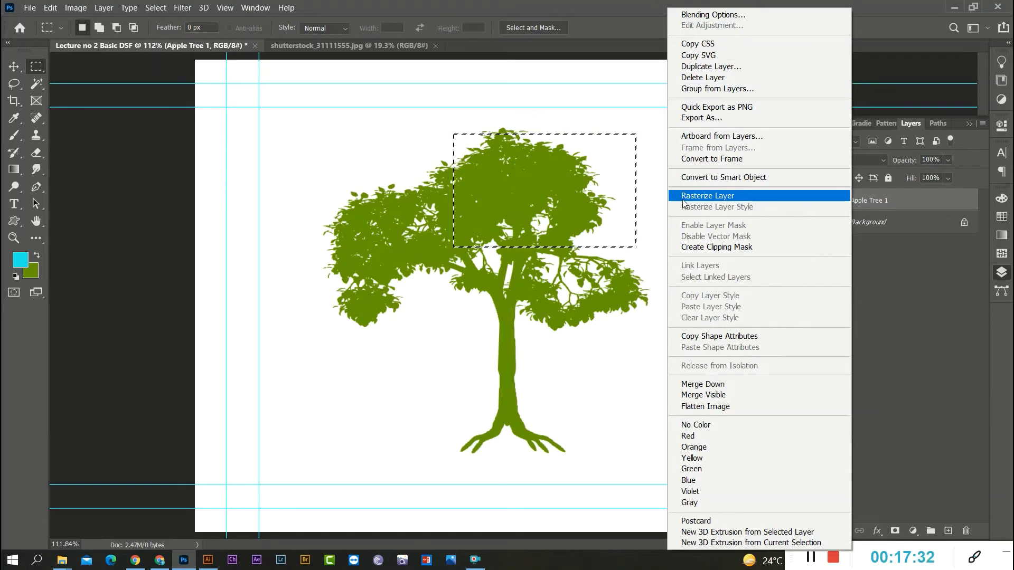
click(723, 197)
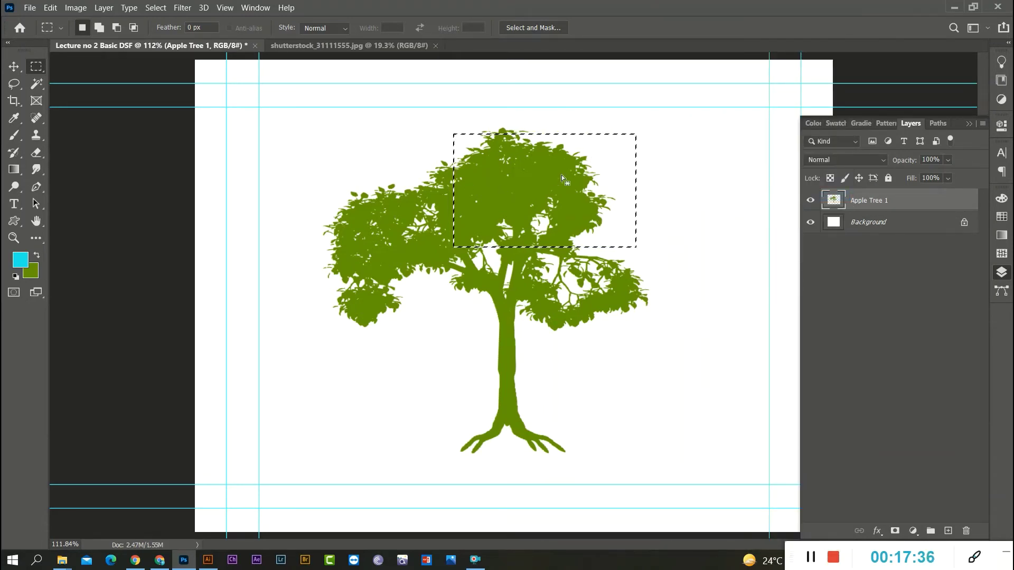
- Marquee-select most of the tree's crown, delete the selected pixels and undo the deletion
drag(348, 135, 577, 294)
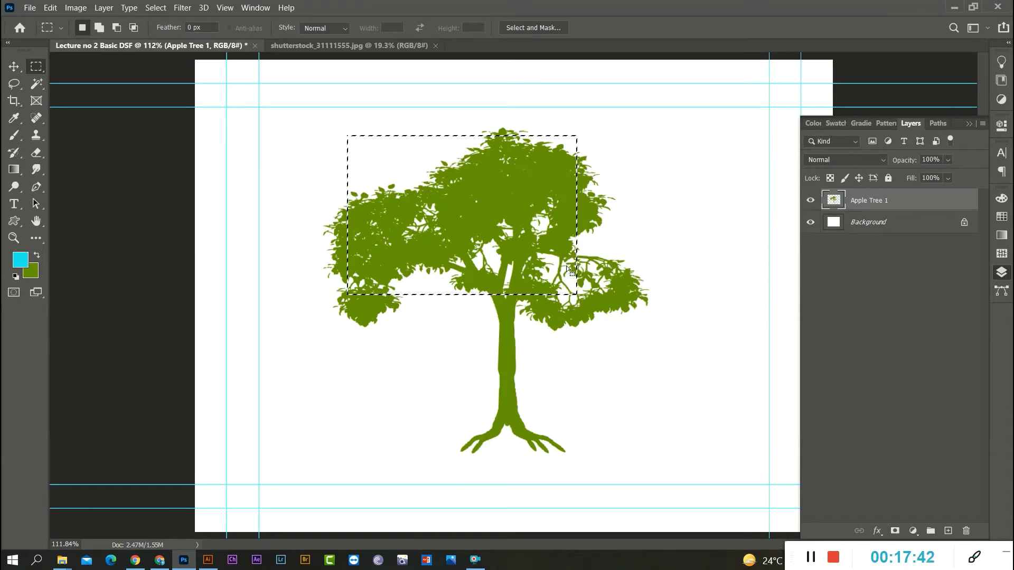
key(Delete)
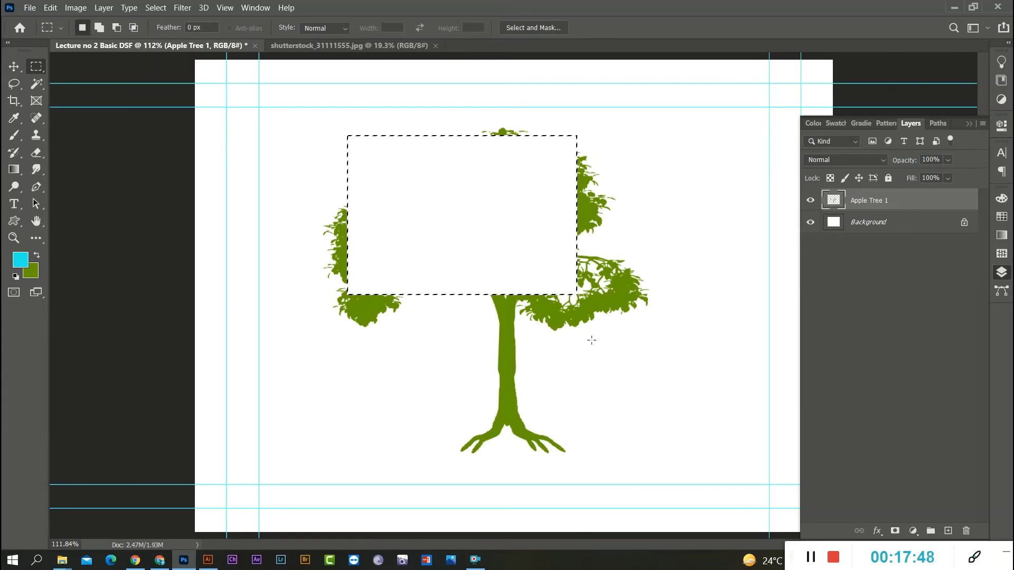
key(ctrl+z)
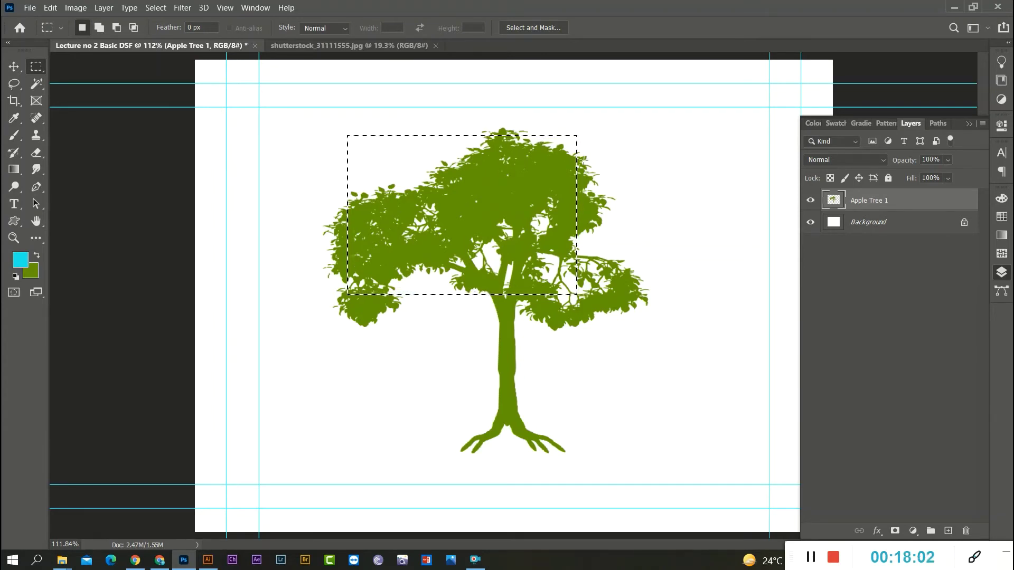
- Subtract rectangular areas from the upper-left and upper-right corners of the crown selection
scroll(347, 137, up, 2)
scroll(349, 140, up, 1)
scroll(370, 158, down, 2)
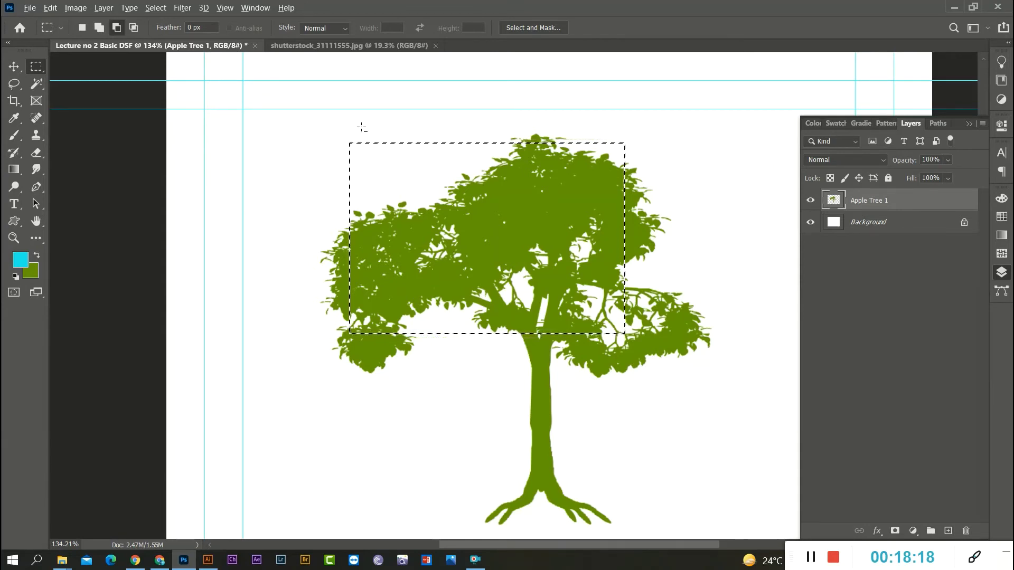
drag(354, 133, 392, 192)
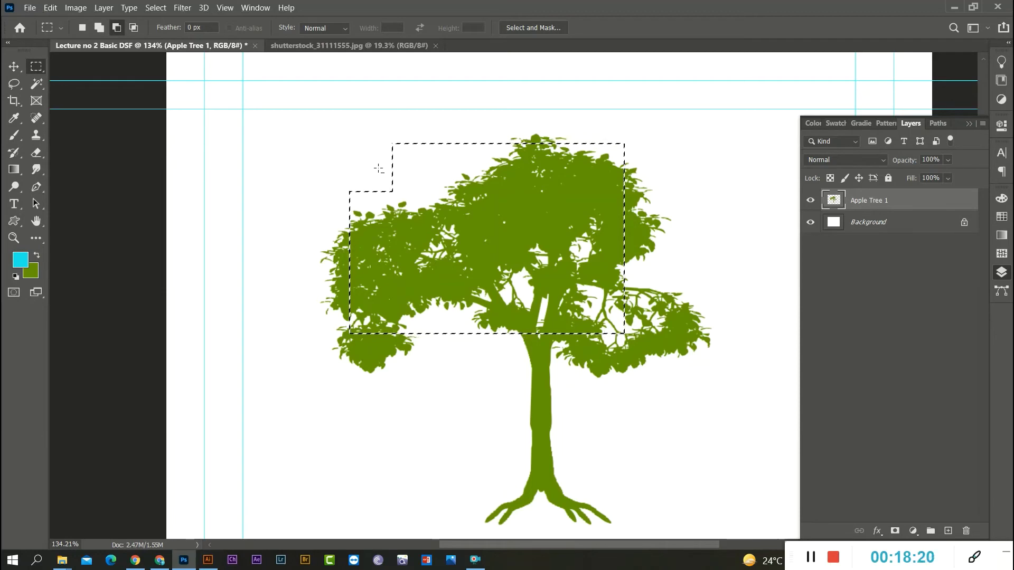
drag(644, 137, 568, 238)
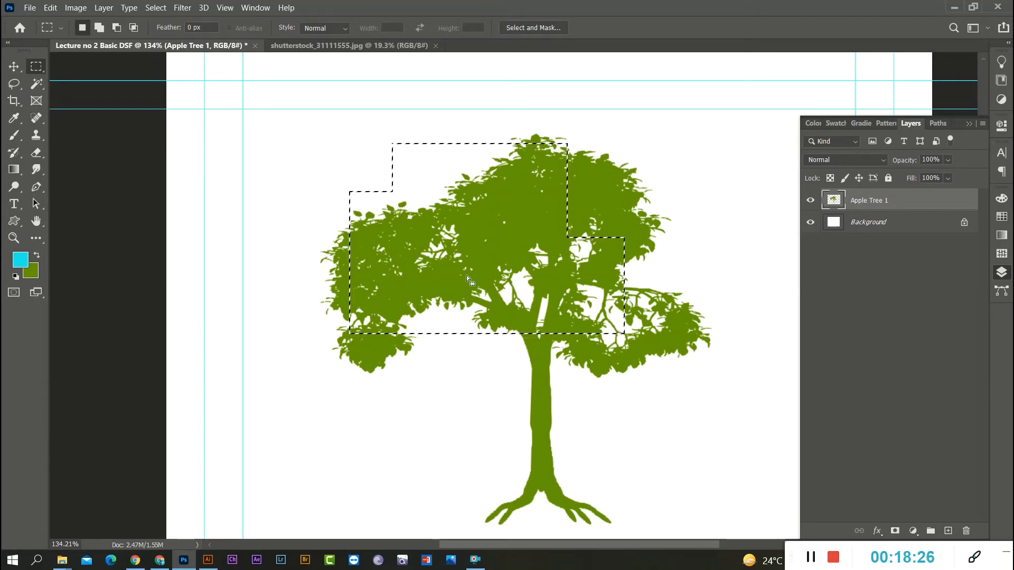
- Add rectangular areas to the crown selection around the lower-left foliage, the lower-right branch and a small patch at the right edge
key(shift)
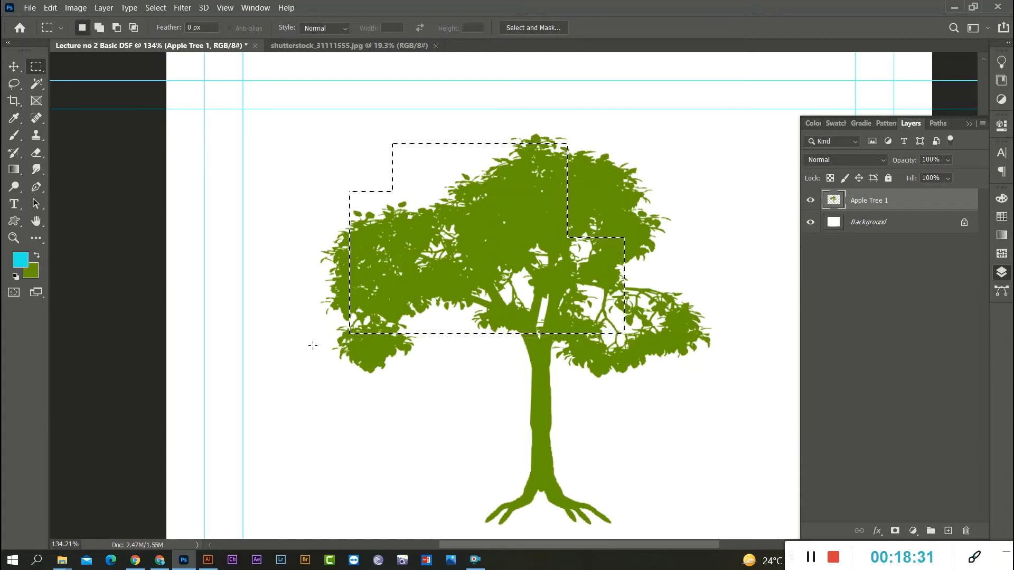
drag(294, 293, 440, 412)
drag(720, 282, 609, 404)
drag(632, 210, 614, 264)
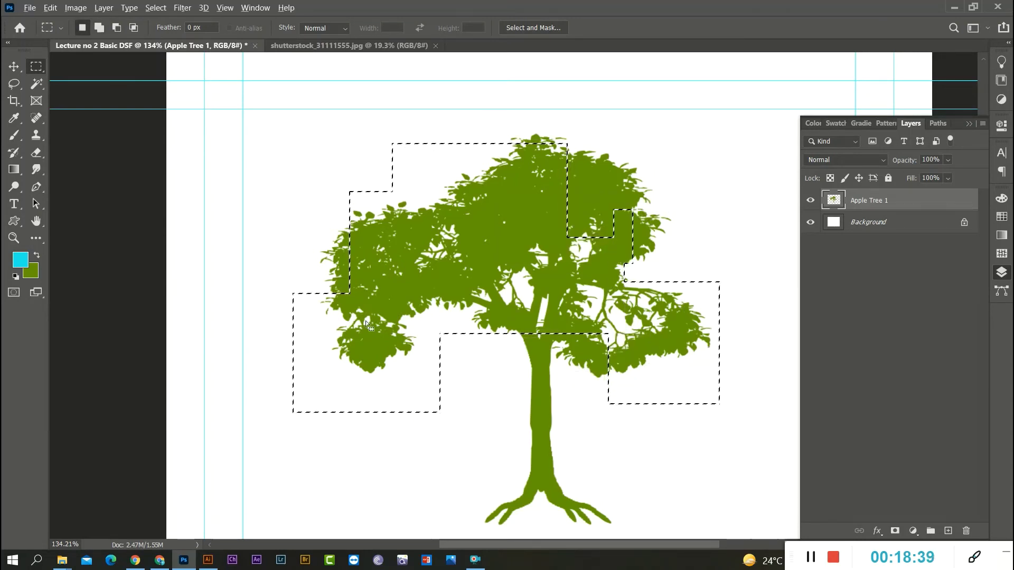
- Copy the selected part of the crown to a new layer and move the copy downward over the trunk
scroll(365, 296, up, 2)
scroll(357, 279, down, 2)
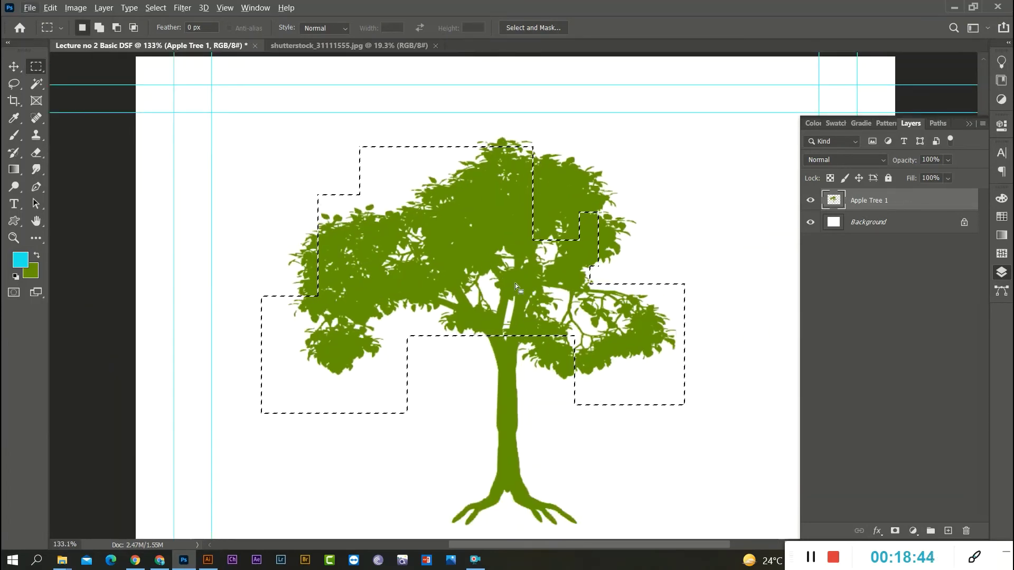
scroll(507, 285, down, 2)
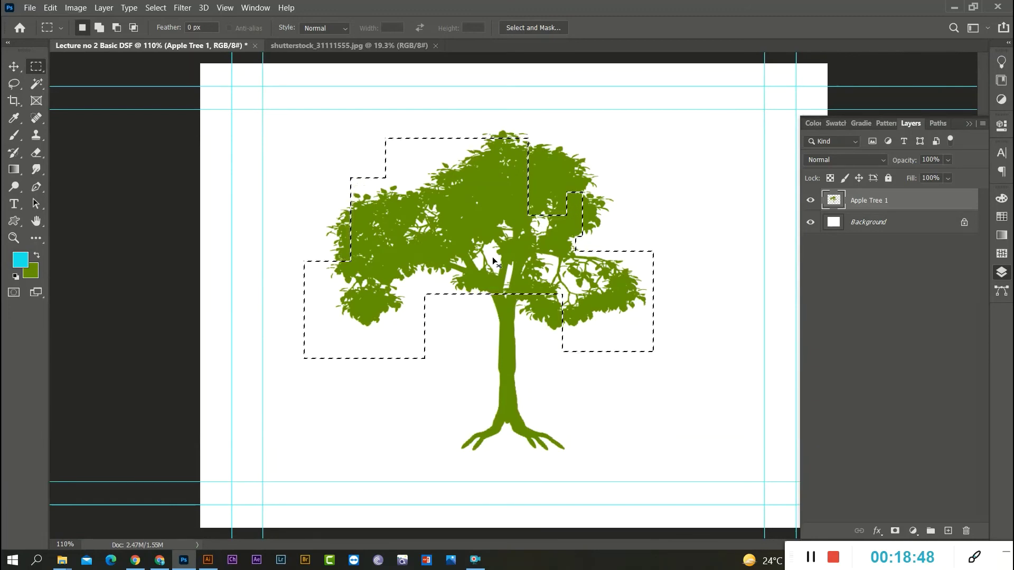
key(ctrl+j)
click(15, 67)
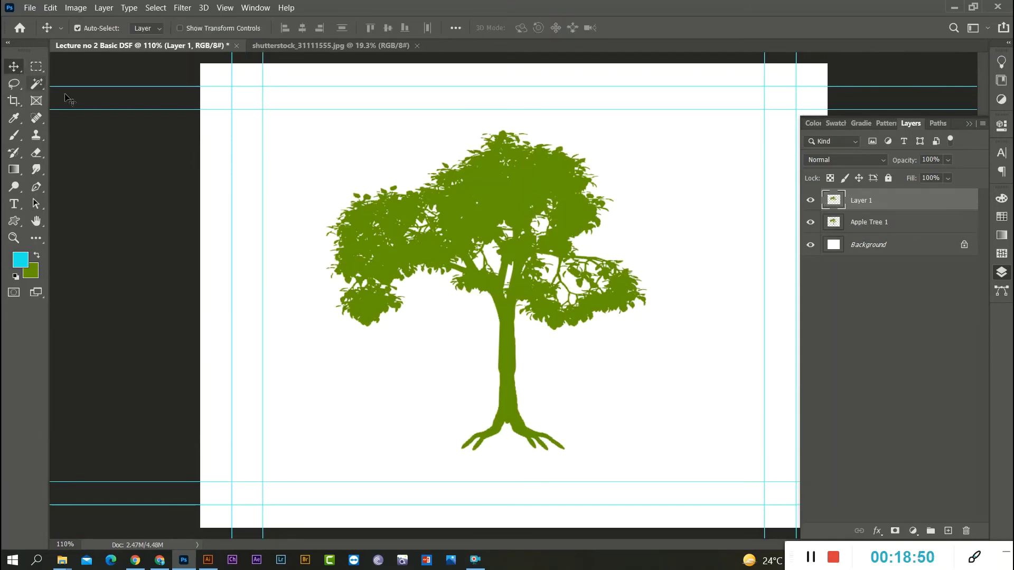
drag(477, 206, 505, 308)
drag(480, 342, 457, 283)
- Select both tree layers together on the canvas and delete them
drag(634, 156, 449, 342)
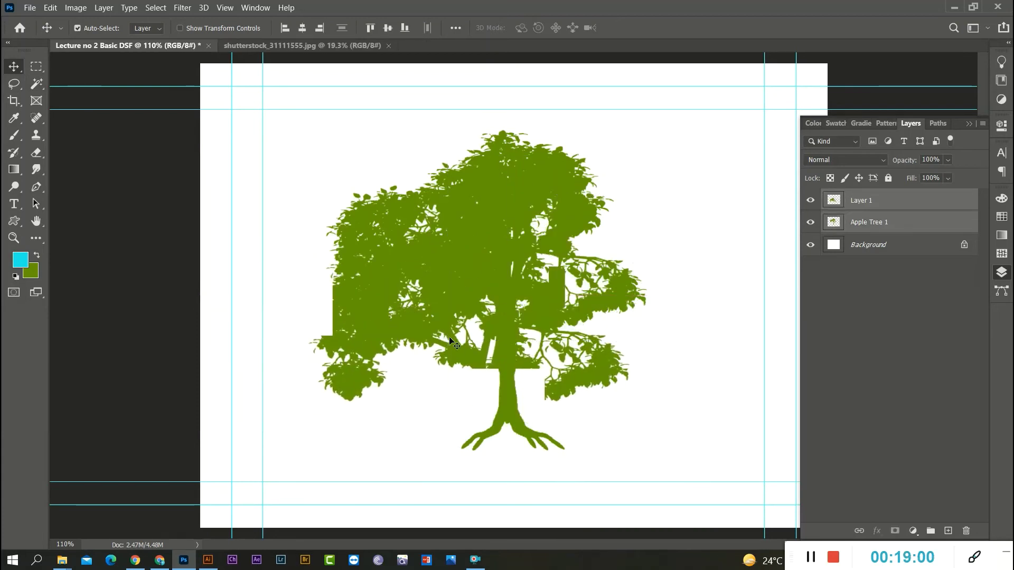
key(Delete)
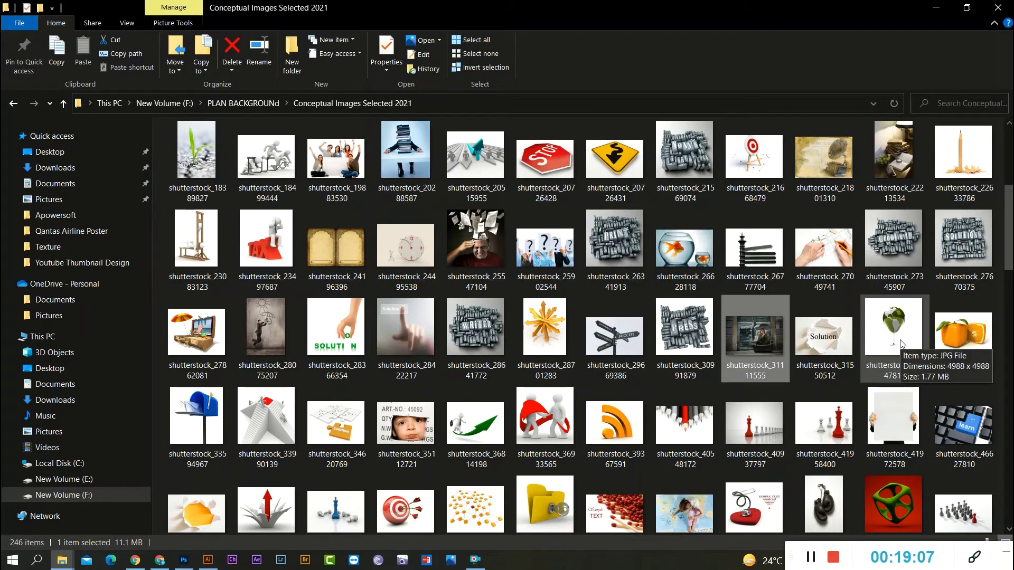
- Open shutterstock_69151702.jpg from the Conceptual Images Selected 2021 folder in Adobe Photoshop 2020
click(902, 510)
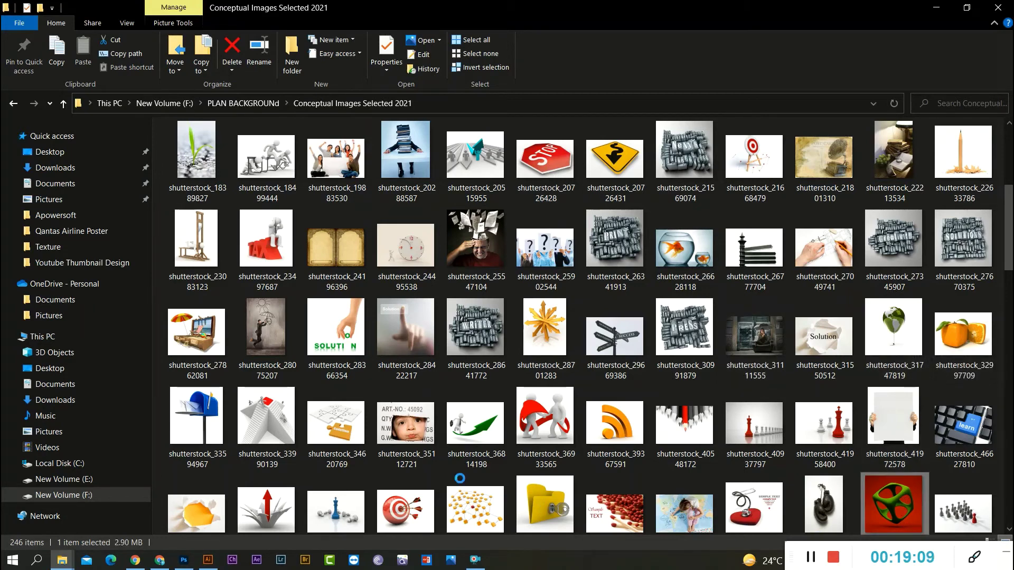
right_click(885, 496)
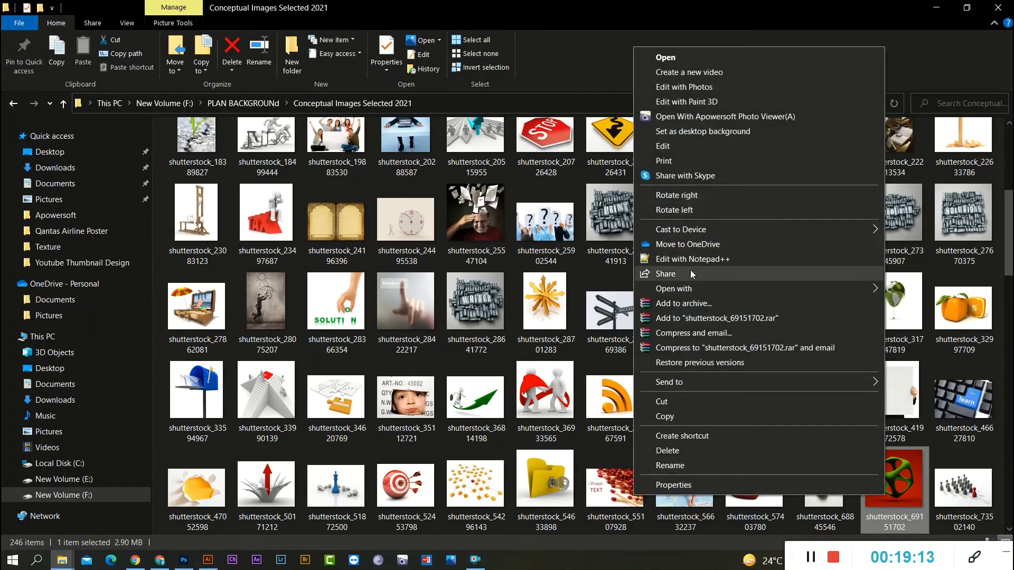
mouse_move(689, 287)
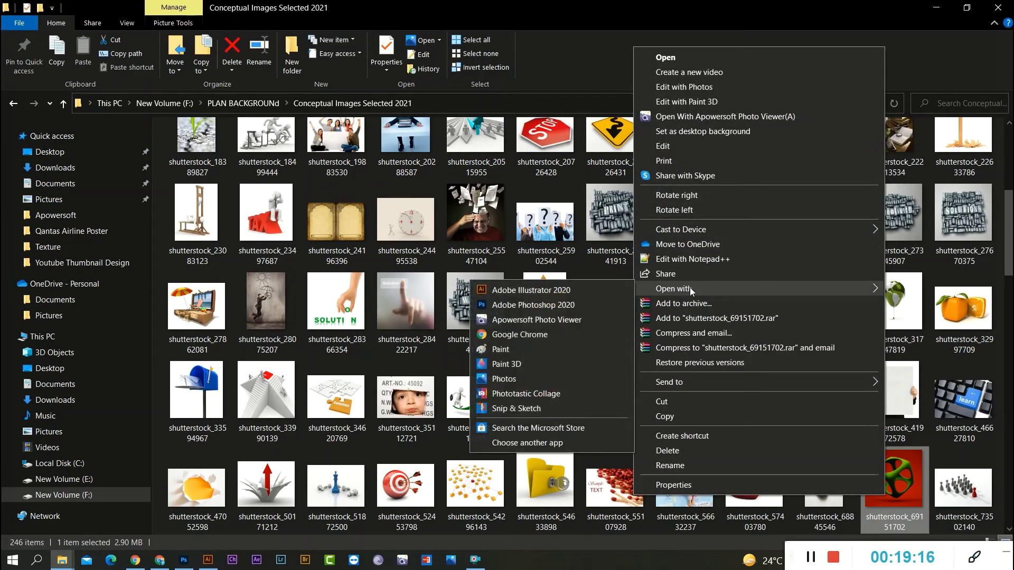
click(560, 305)
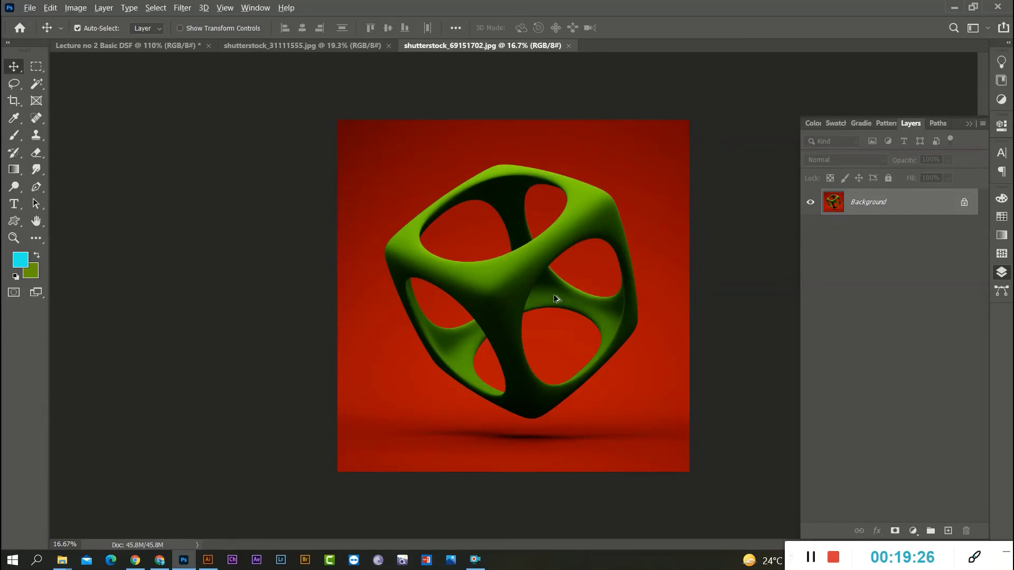
- Examine the green cube image from full view down to its individual pixels along the cube's upper edge
scroll(554, 299, up, 3)
scroll(261, 367, down, 2)
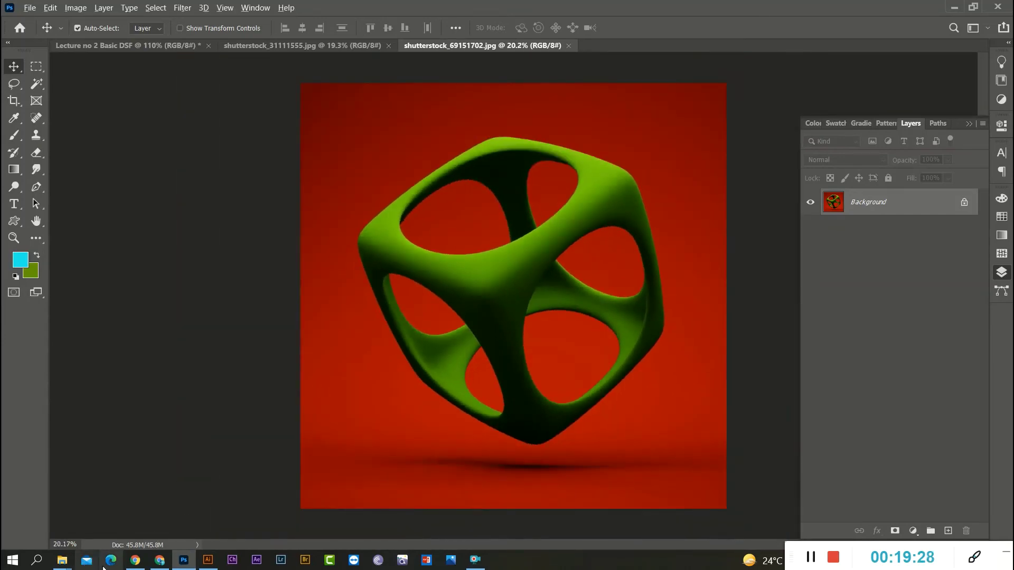
scroll(421, 335, up, 2)
scroll(224, 373, down, 3)
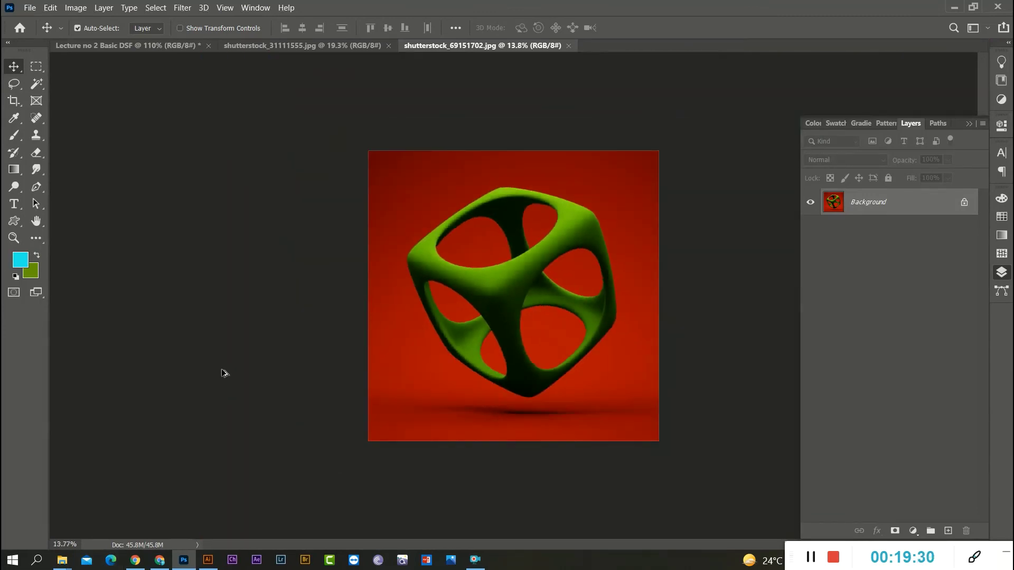
scroll(478, 389, up, 4)
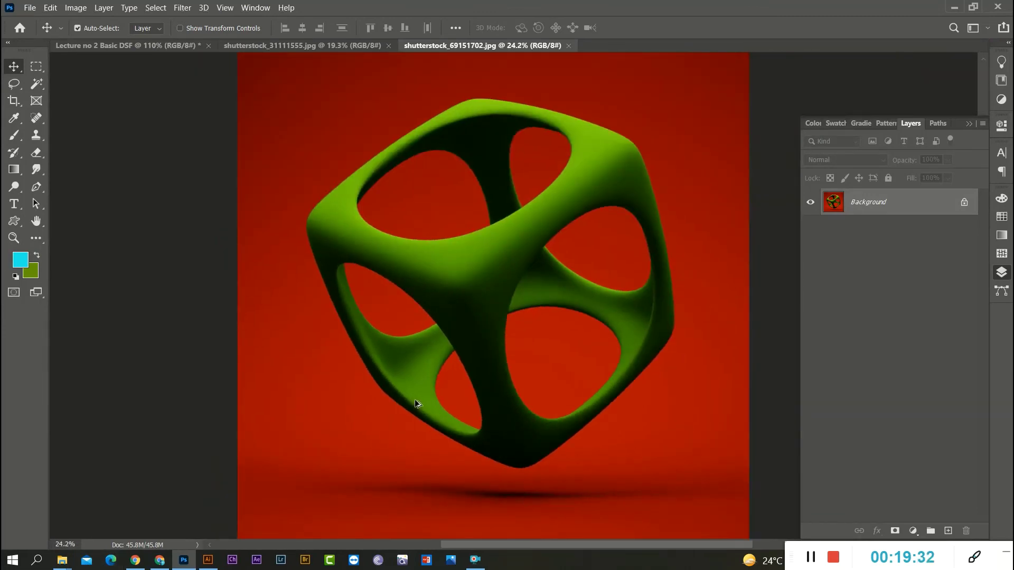
scroll(427, 401, down, 1)
scroll(549, 73, up, 1)
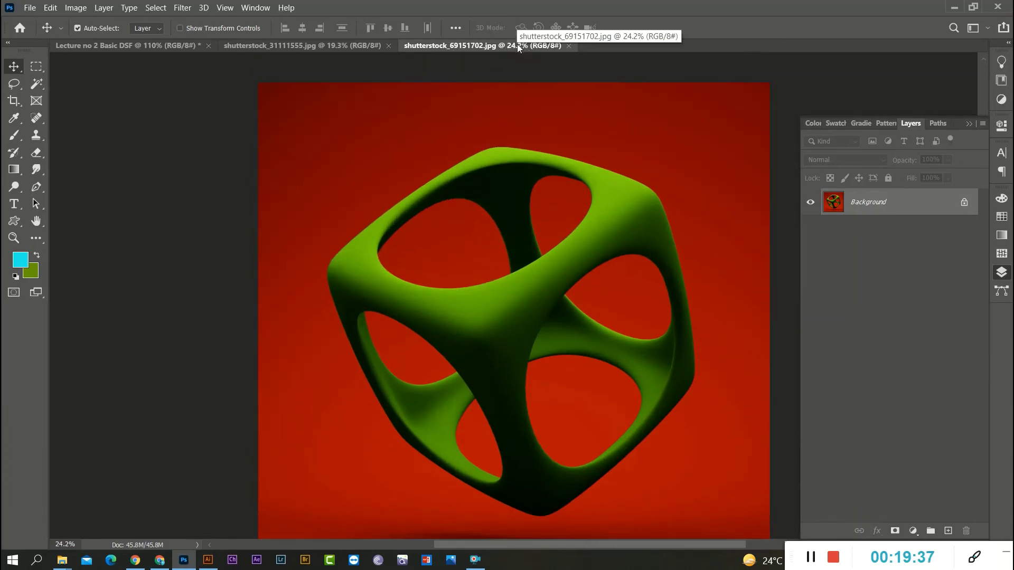
scroll(515, 125, up, 3)
scroll(518, 133, up, 6)
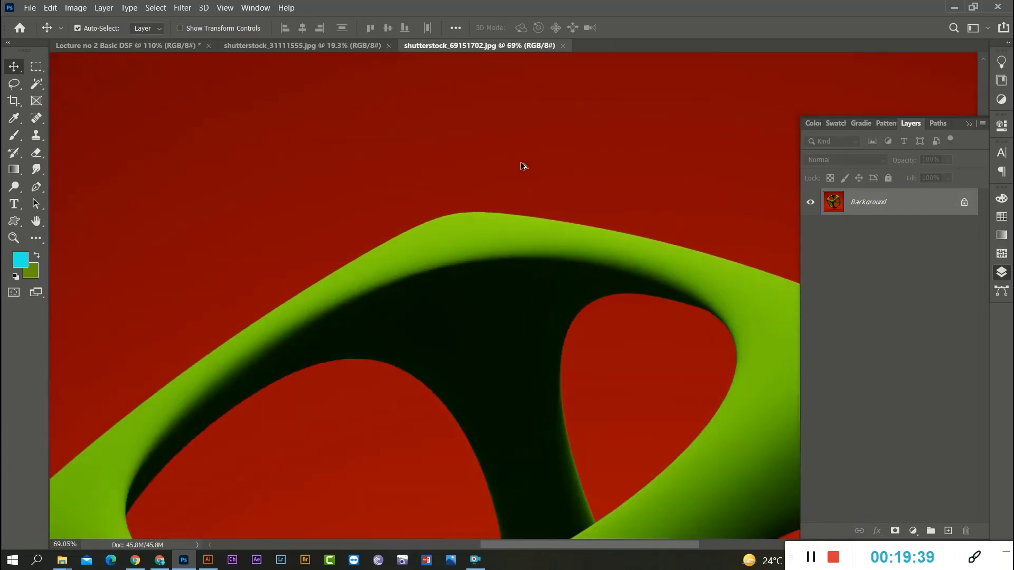
scroll(517, 236, down, 4)
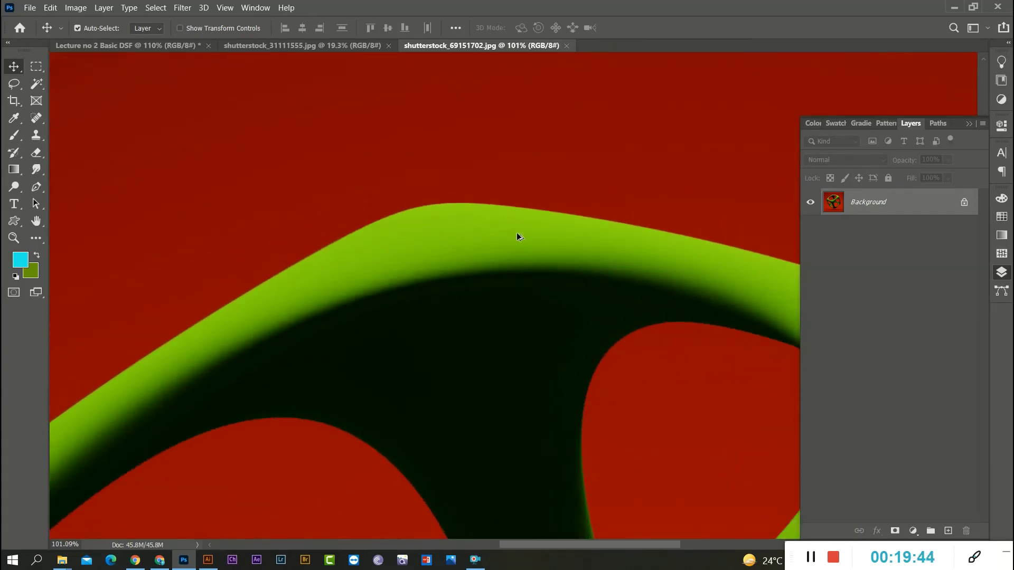
scroll(517, 234, down, 1)
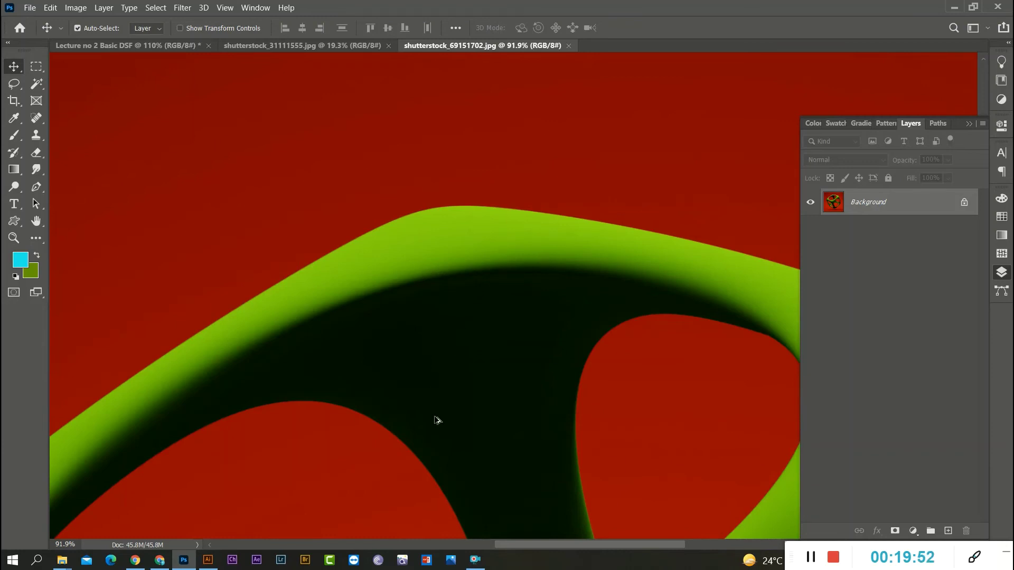
scroll(435, 421, up, 8)
scroll(448, 405, down, 5)
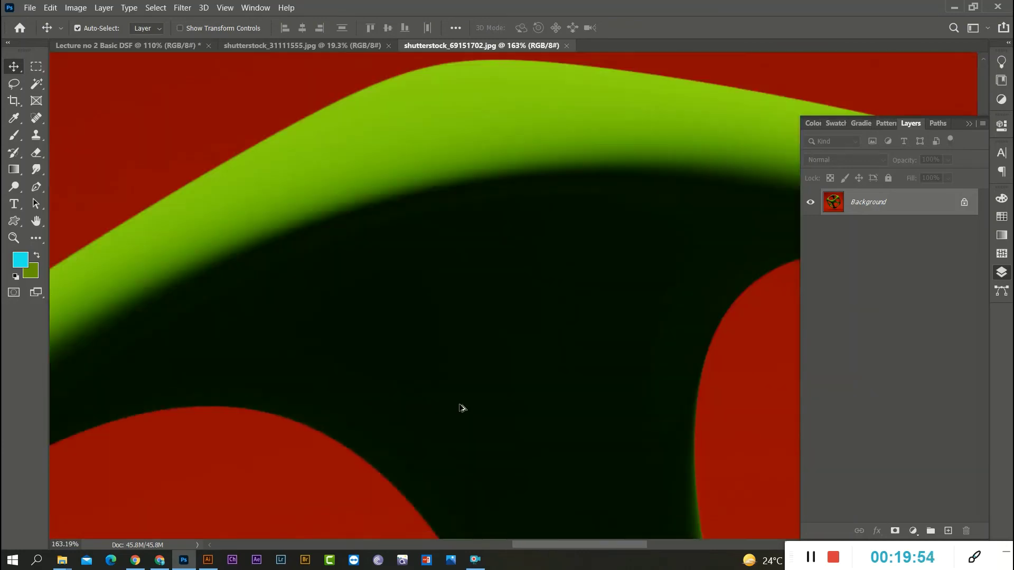
scroll(289, 144, up, 8)
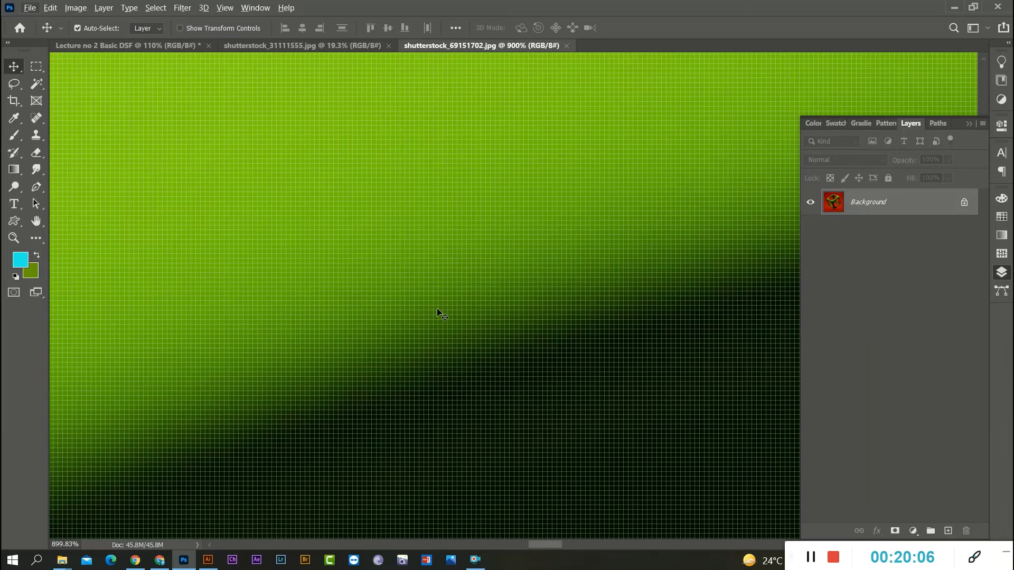
scroll(440, 312, down, 10)
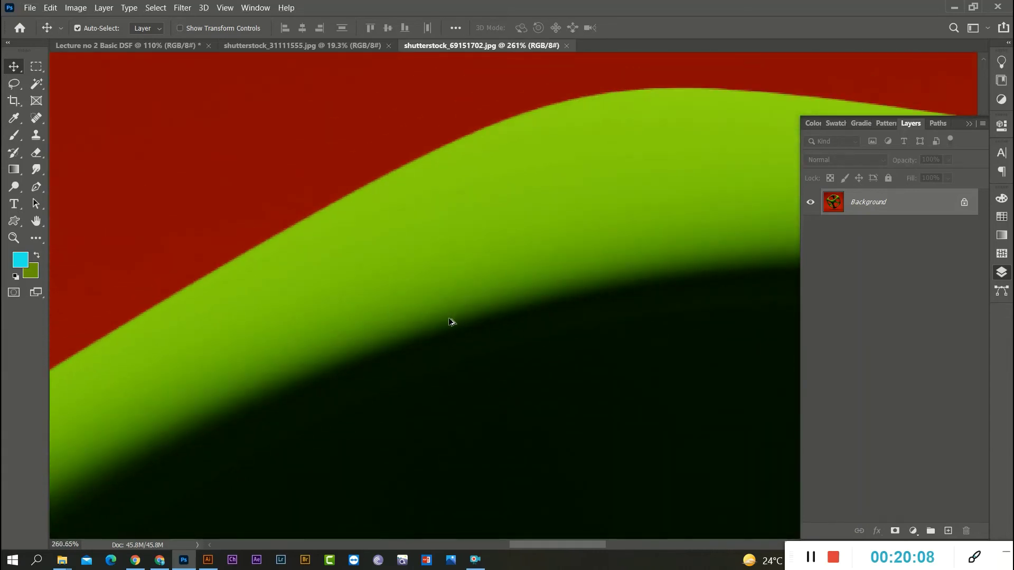
scroll(450, 321, down, 6)
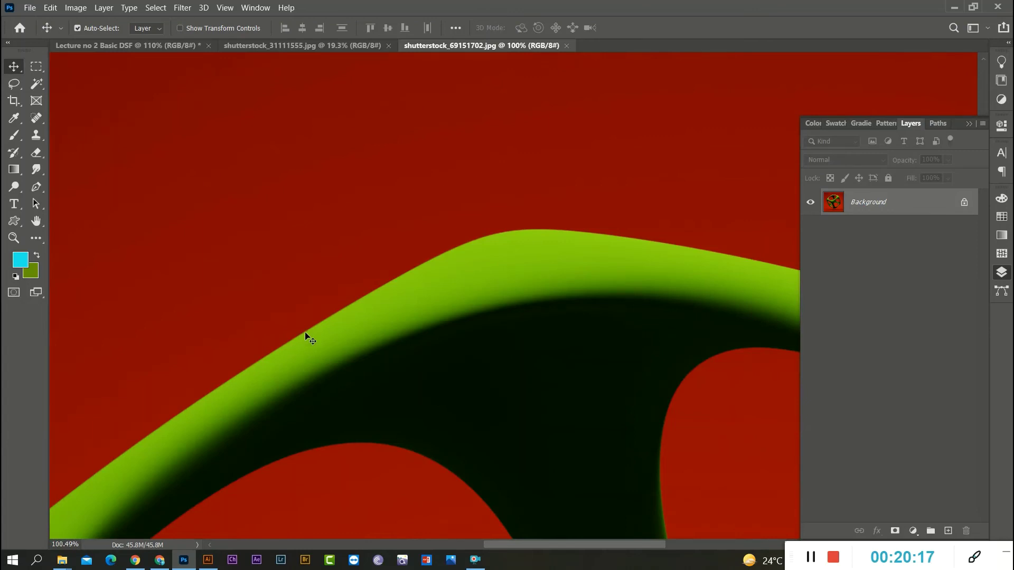
scroll(308, 306, down, 4)
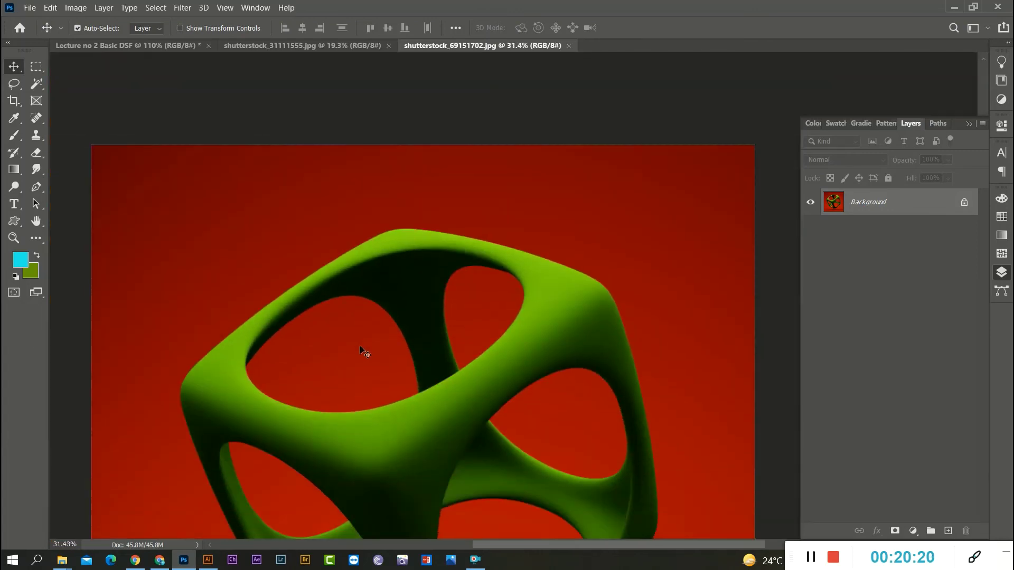
scroll(365, 351, up, 2)
scroll(417, 320, down, 3)
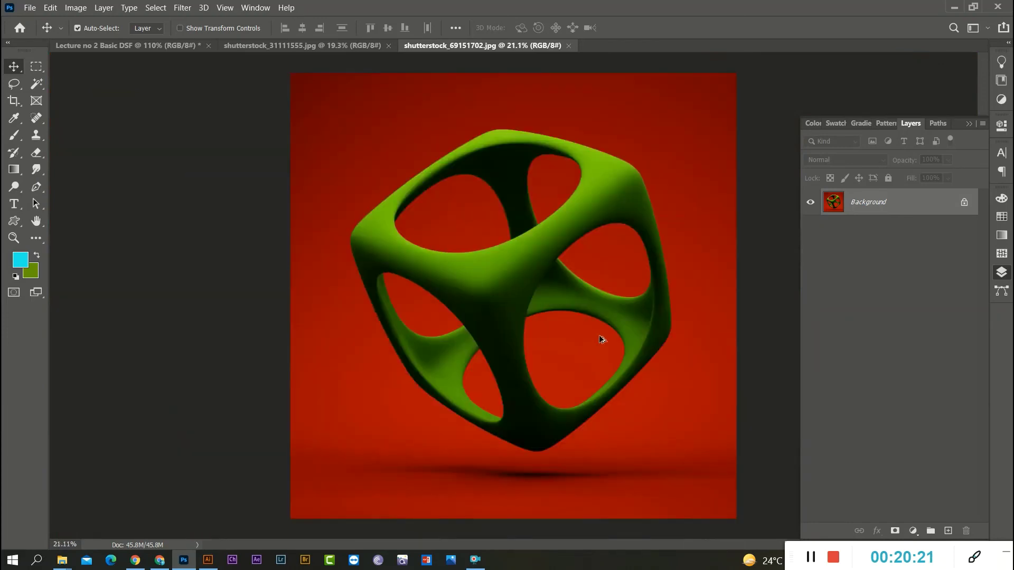
scroll(595, 215, up, 2)
scroll(549, 260, down, 1)
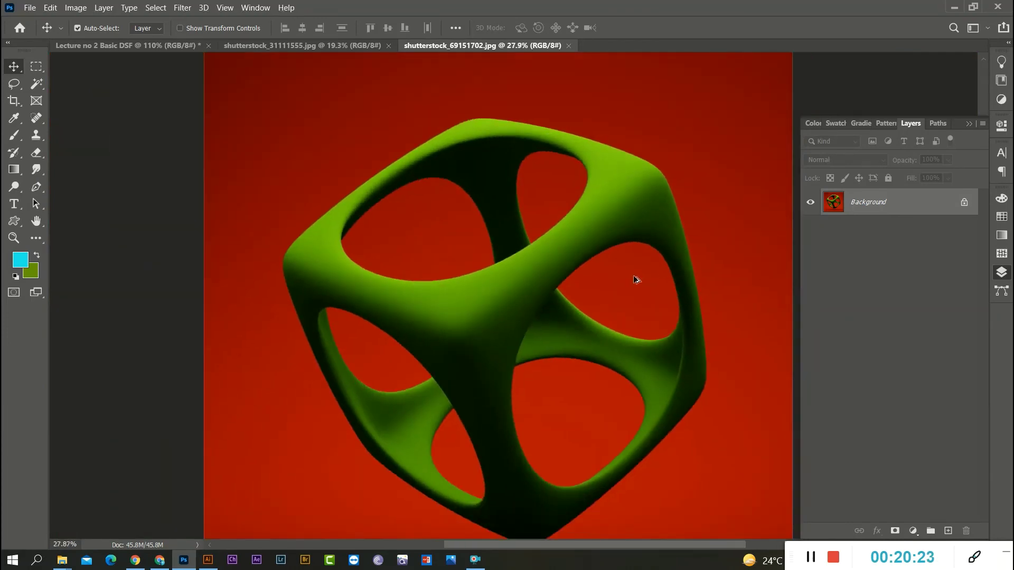
- Activate the Rectangular Marquee tool, unlock the Background layer and check whether the layer offers rasterizing
click(39, 71)
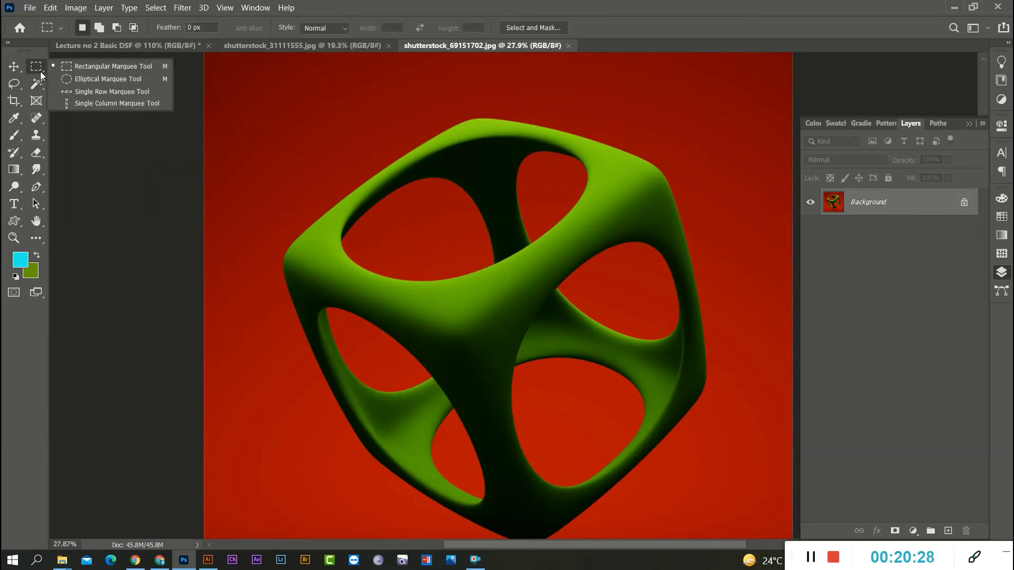
click(87, 72)
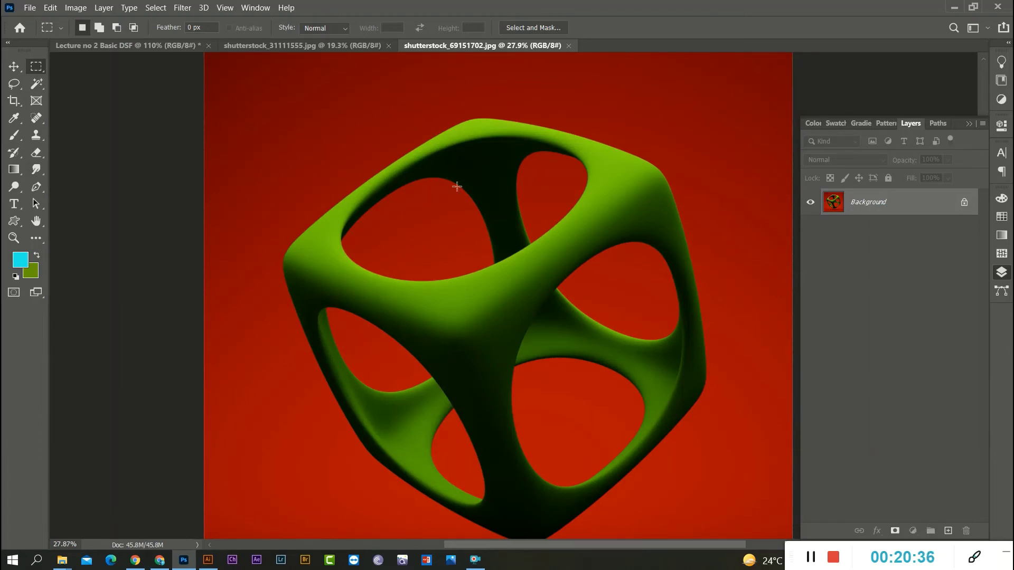
right_click(858, 205)
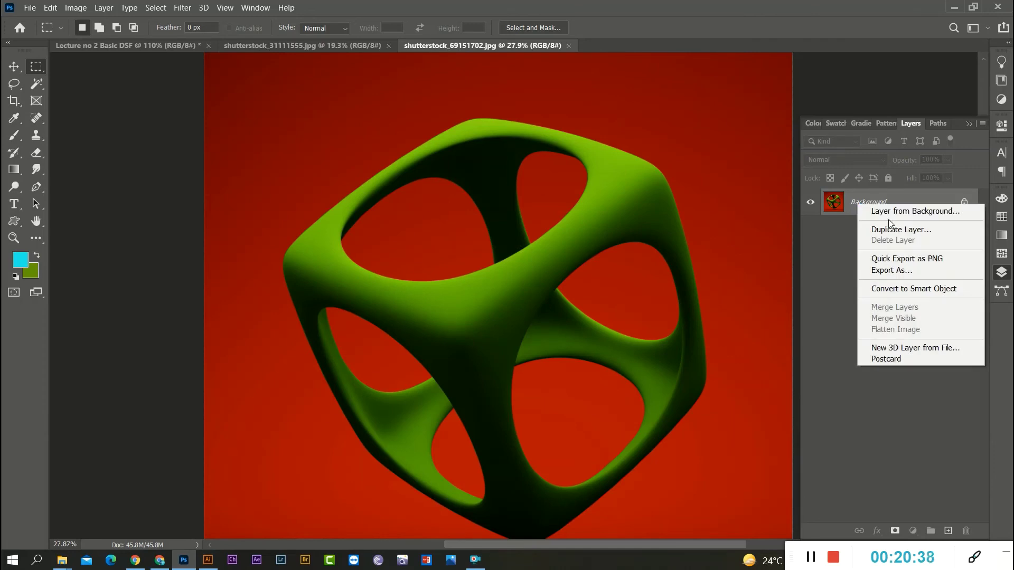
click(840, 206)
right_click(842, 204)
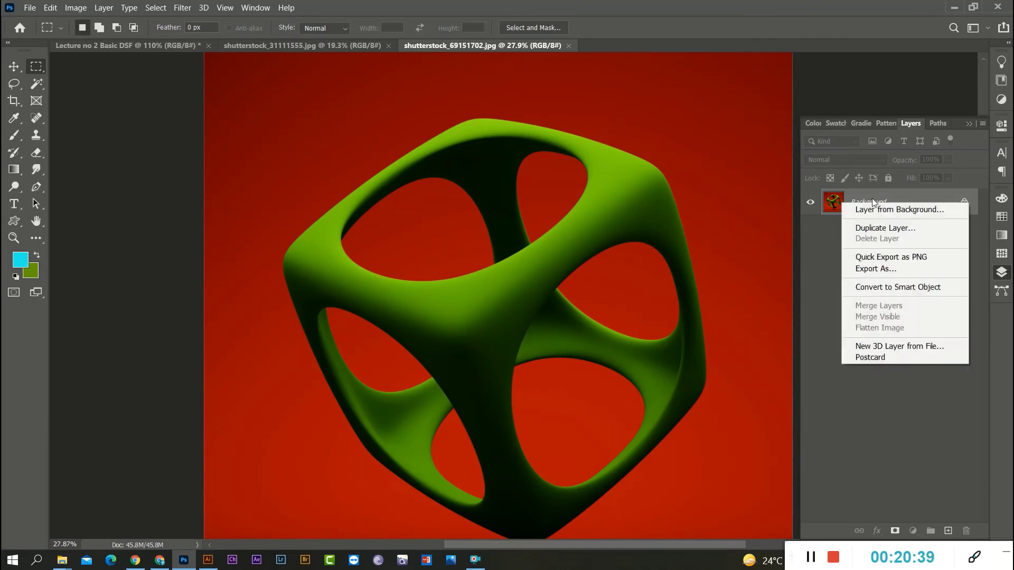
click(970, 204)
click(964, 205)
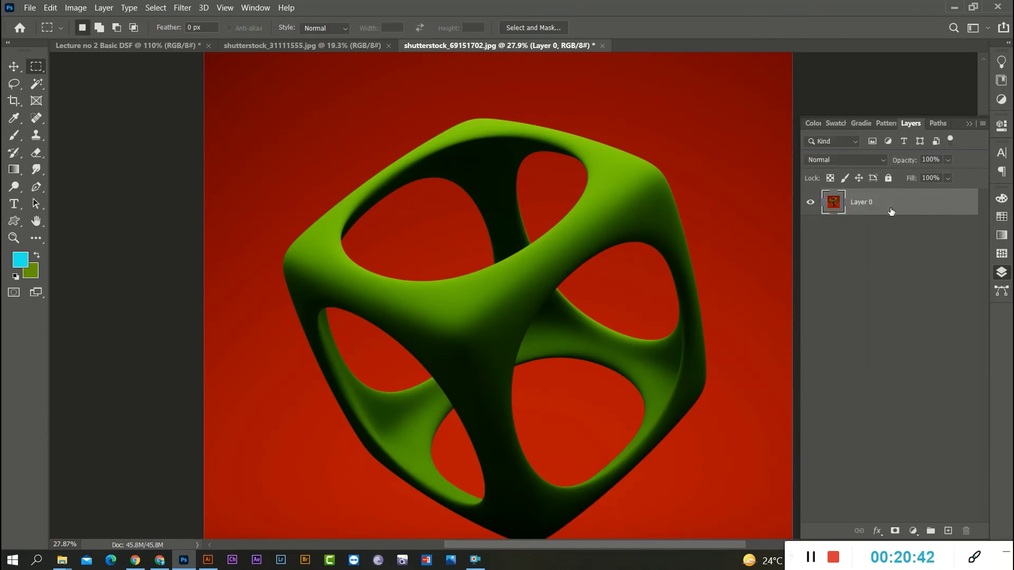
right_click(886, 206)
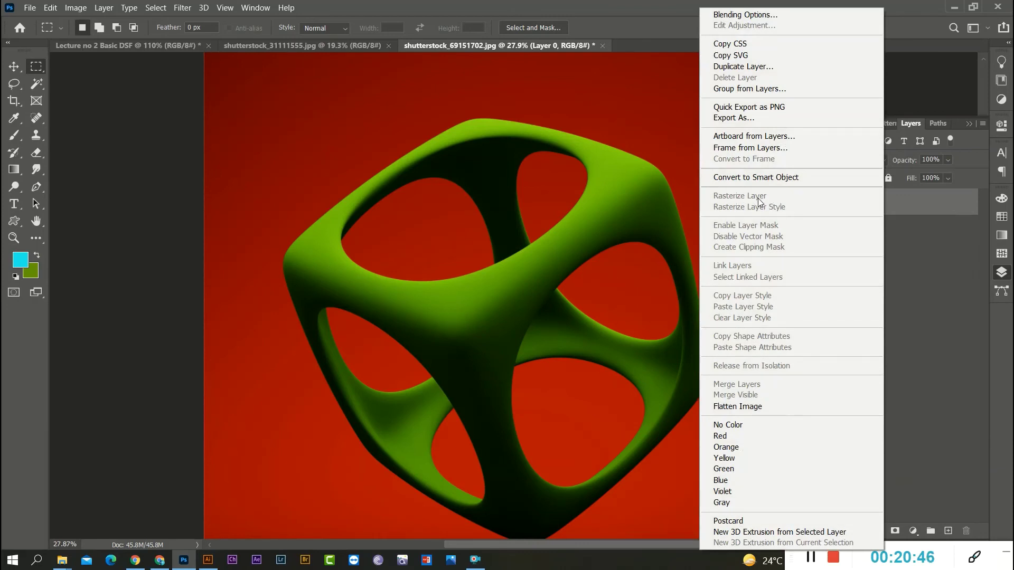
click(908, 272)
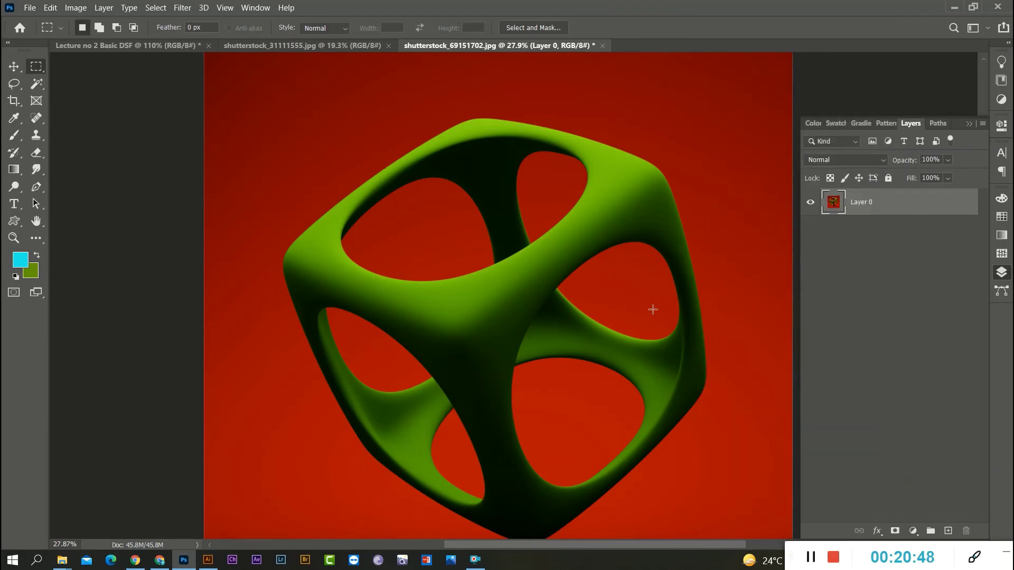
- Marquee-select the upper part of the green cube, delete the selected pixels and undo the deletion
drag(329, 99, 674, 243)
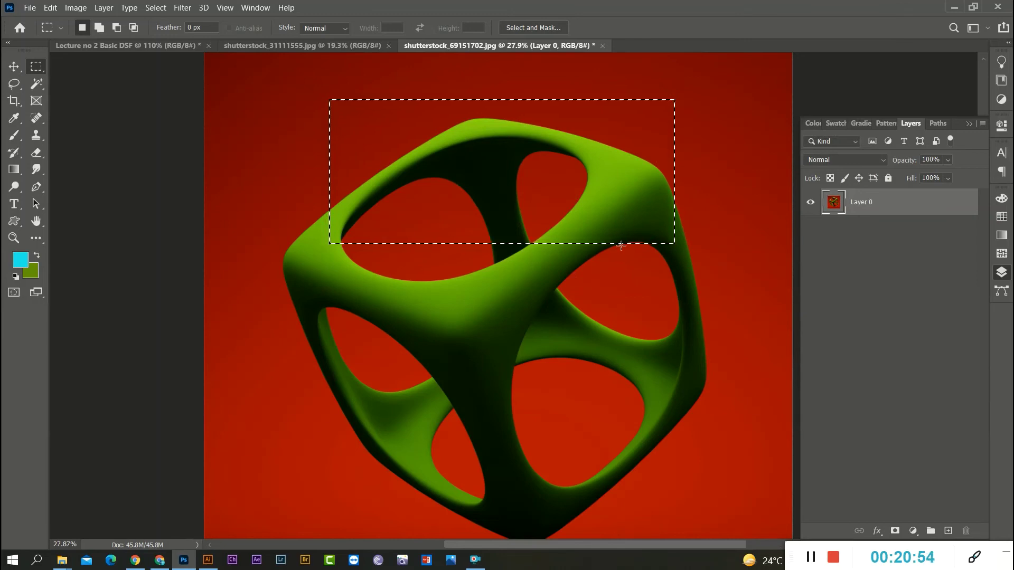
key(Delete)
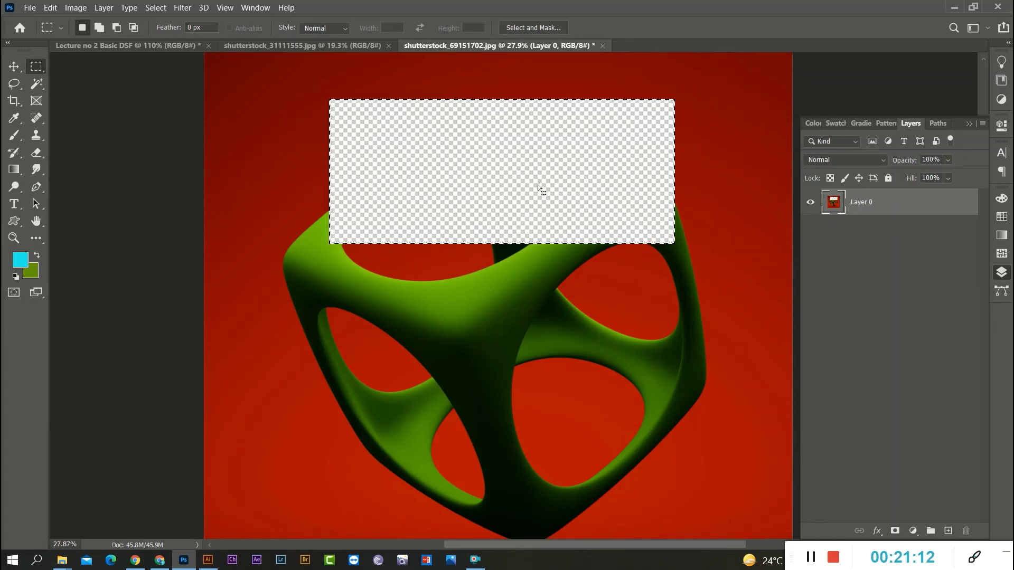
key(ctrl+z)
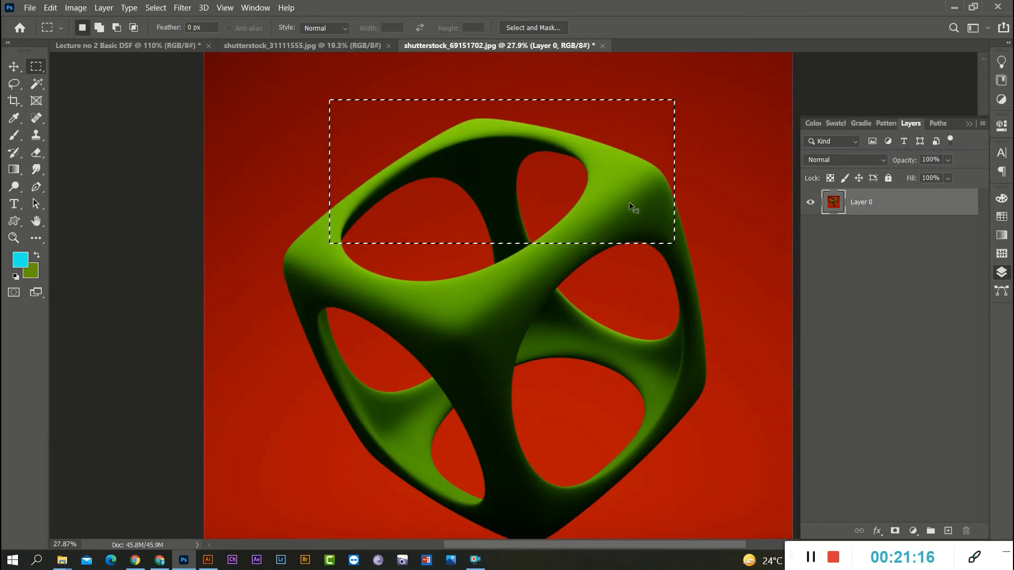
- Clear the rectangular selection and enclose the whole green cube in an Elliptical Marquee selection with some red margin around it
key(ctrl+d)
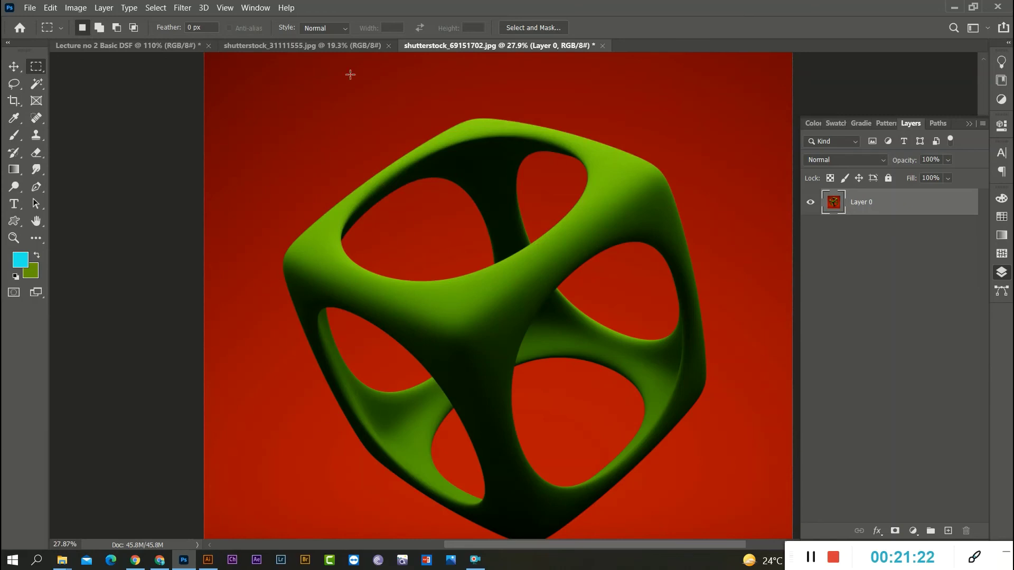
right_click(36, 66)
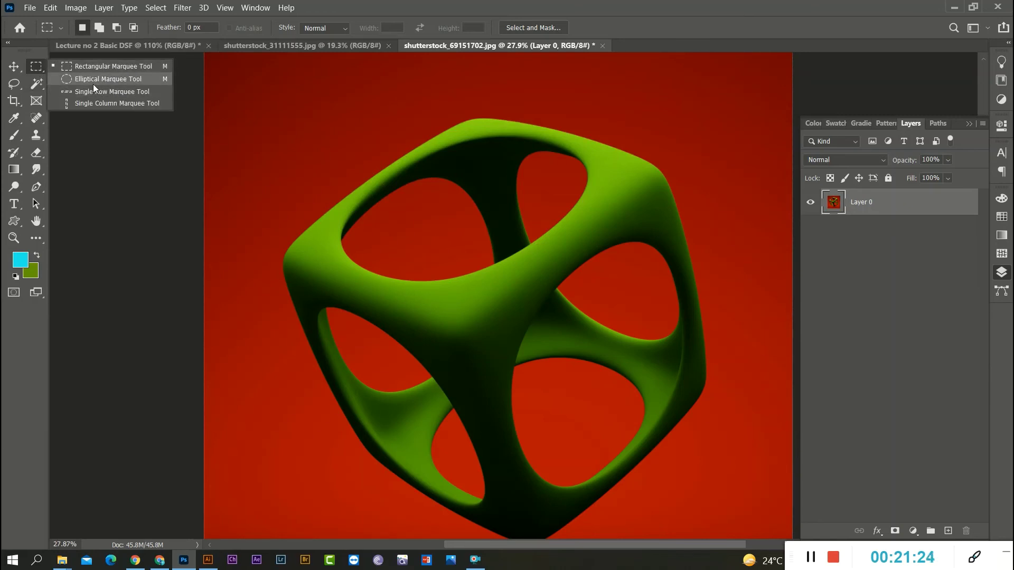
click(116, 82)
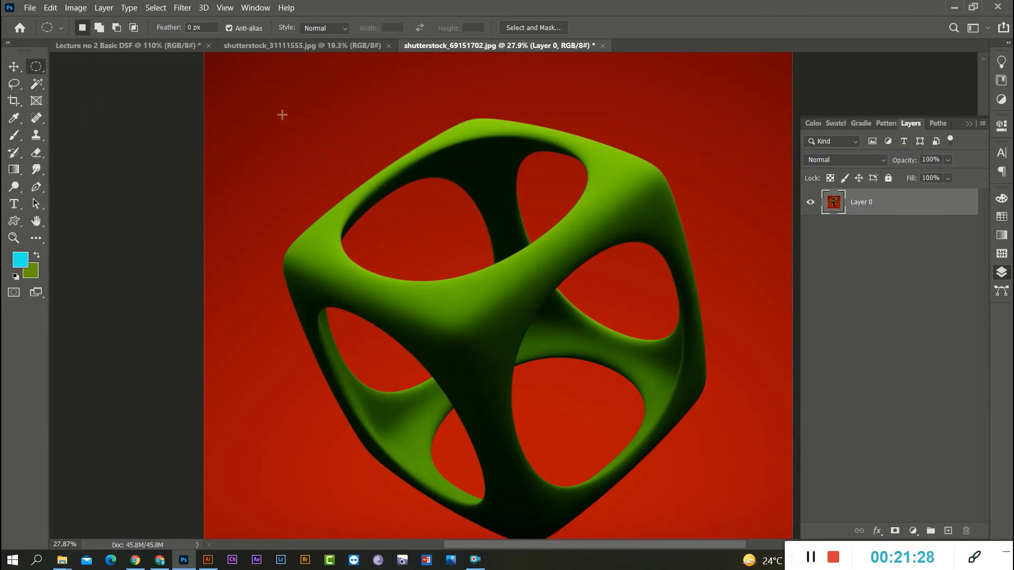
drag(313, 148, 871, 532)
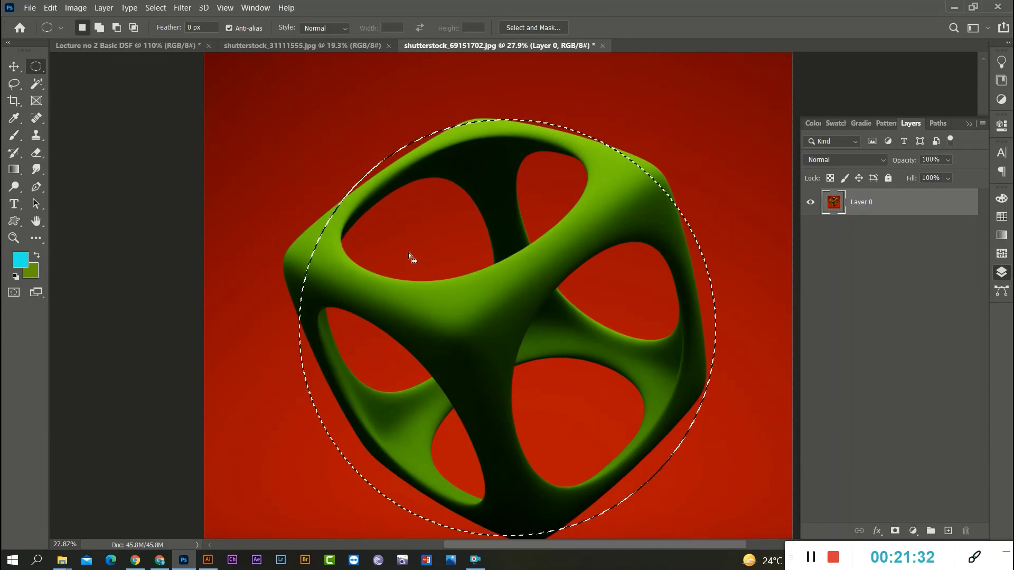
scroll(449, 242, down, 1)
drag(279, 121, 729, 480)
scroll(667, 448, up, 1)
scroll(649, 276, down, 1)
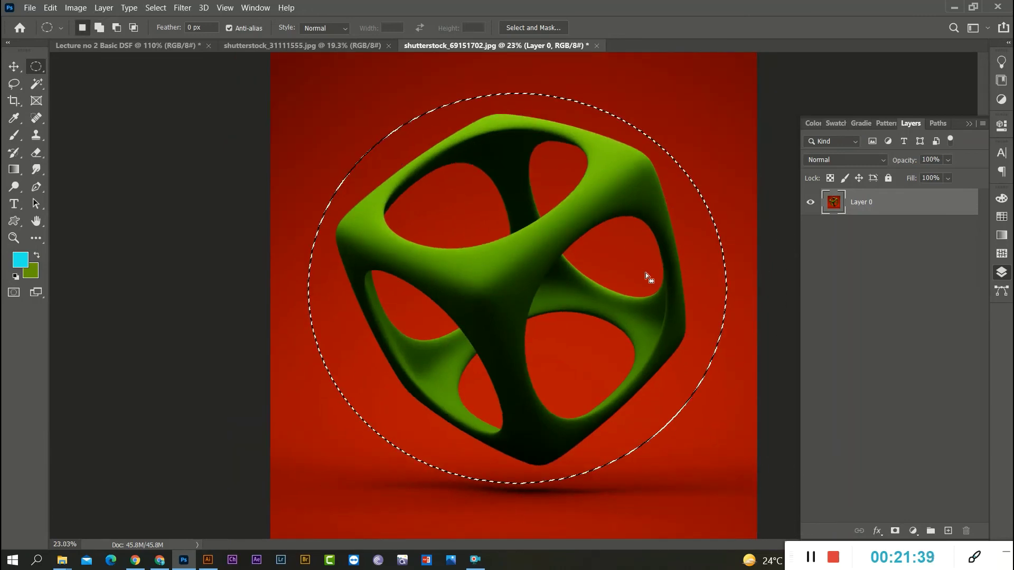
scroll(634, 296, up, 1)
scroll(587, 355, down, 1)
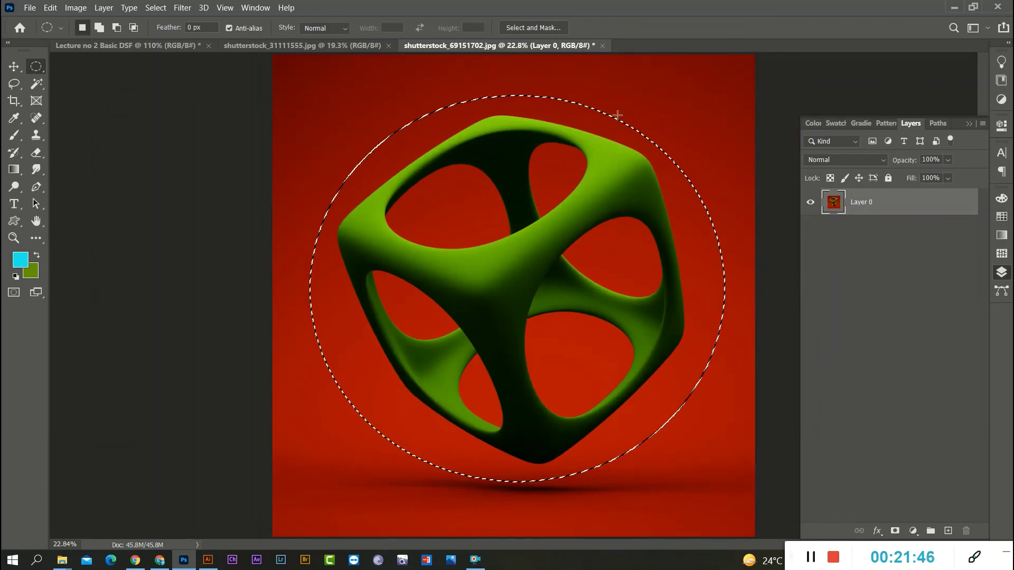
- Add a small circle to the selection's upper-right edge and subtract a small circle from its lower-left edge
key(shift)
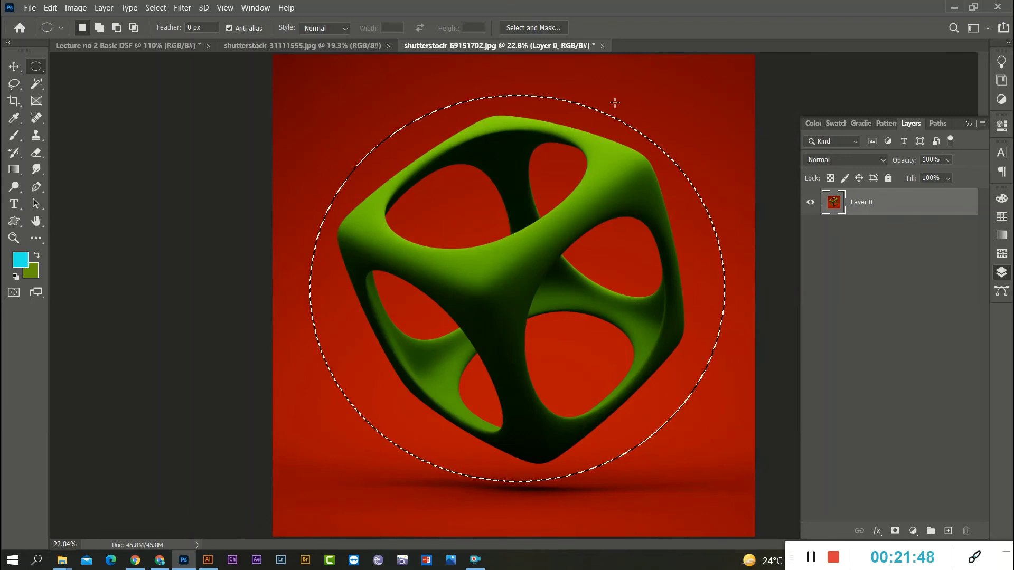
drag(671, 100, 598, 174)
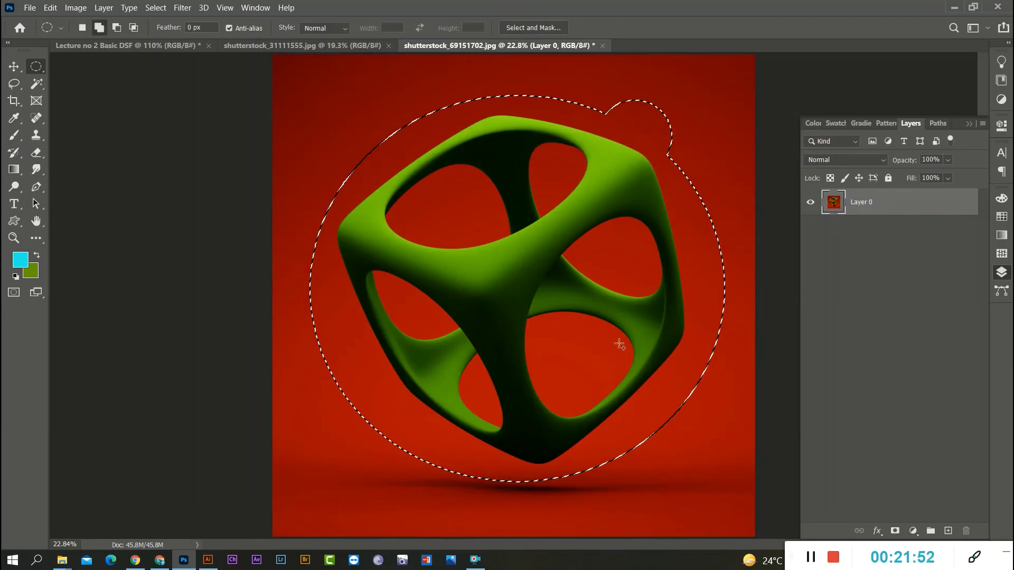
key(shift)
drag(408, 414, 366, 464)
key(ctrl+z)
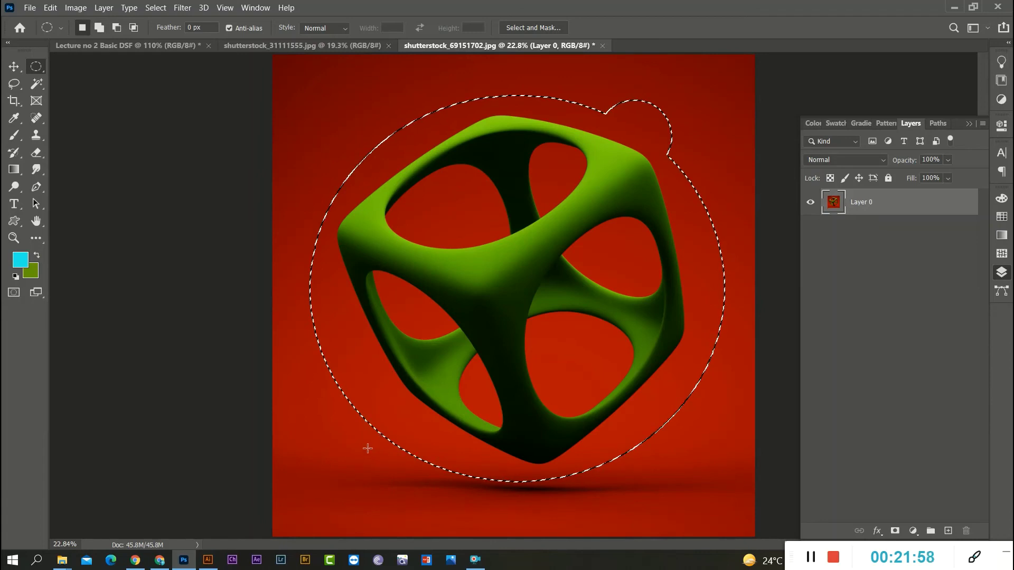
key(alt)
drag(361, 411, 422, 482)
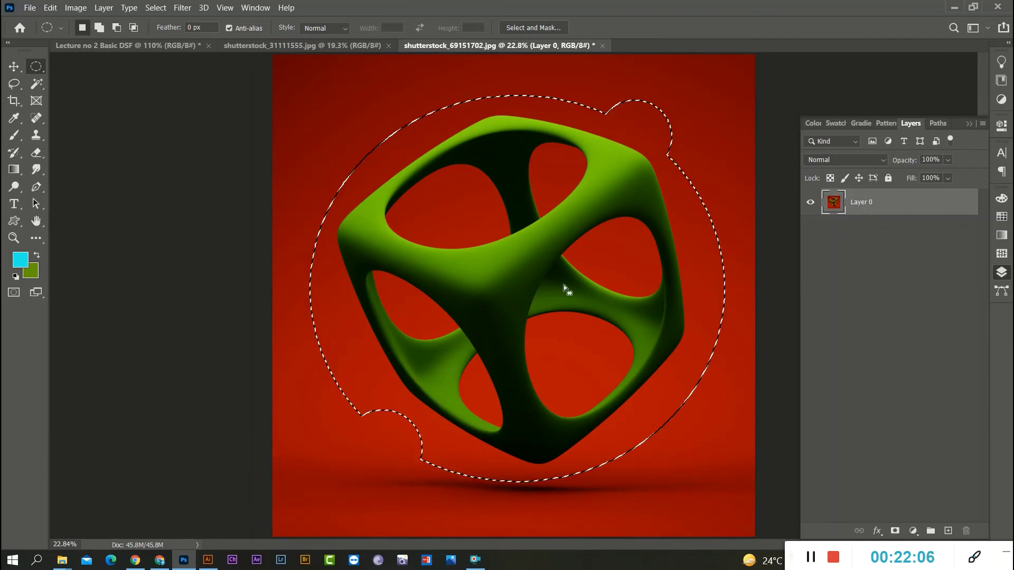
- Copy the selected cube area to a new layer and move the copy slightly up over the original image
key(ctrl+j)
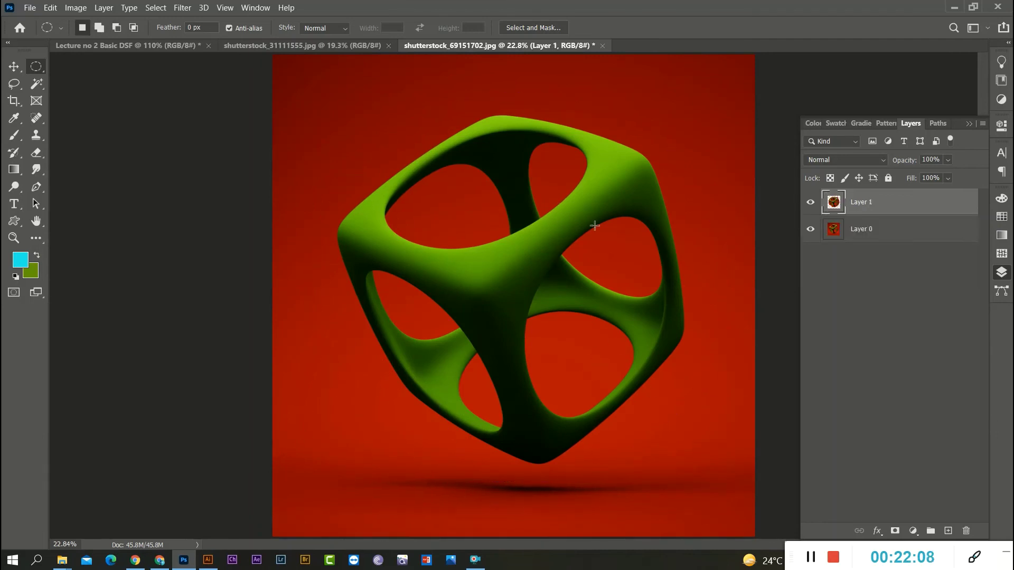
click(13, 66)
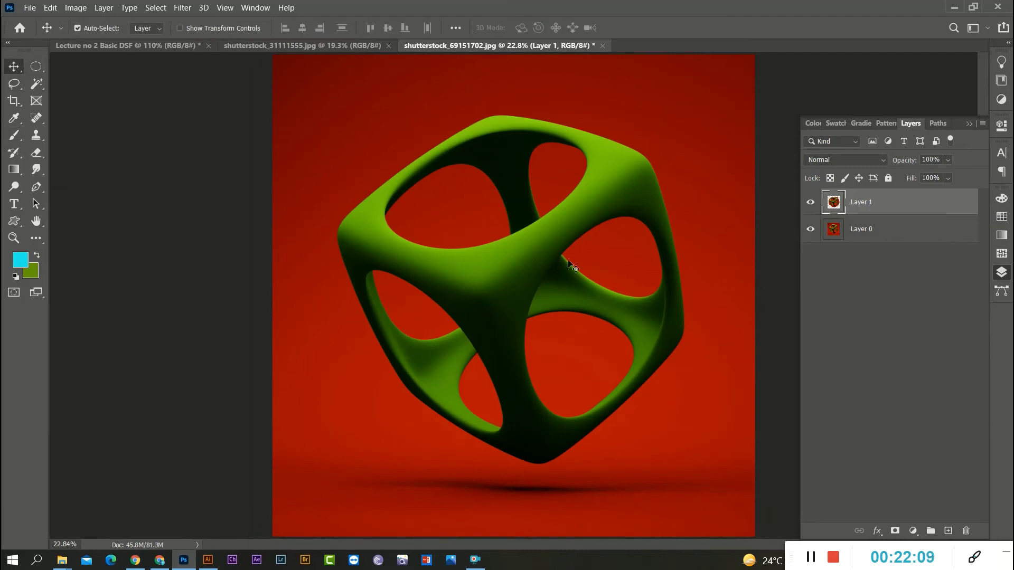
drag(504, 248, 557, 205)
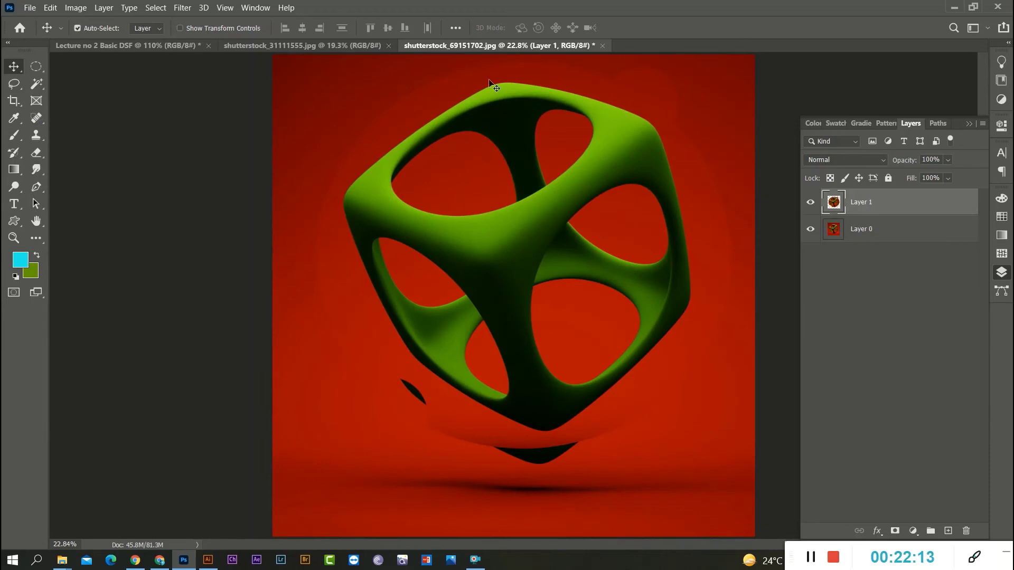
- Bring the cube cutout layer into the Lecture no 2 Basic DSF document
click(191, 46)
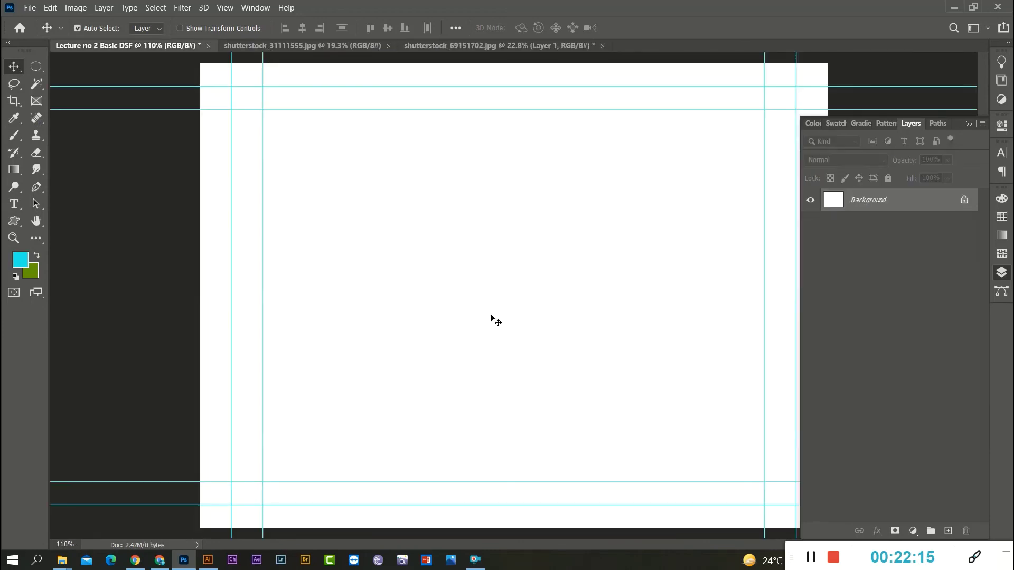
key(ctrl+v)
drag(494, 321, 326, 144)
scroll(428, 324, down, 5)
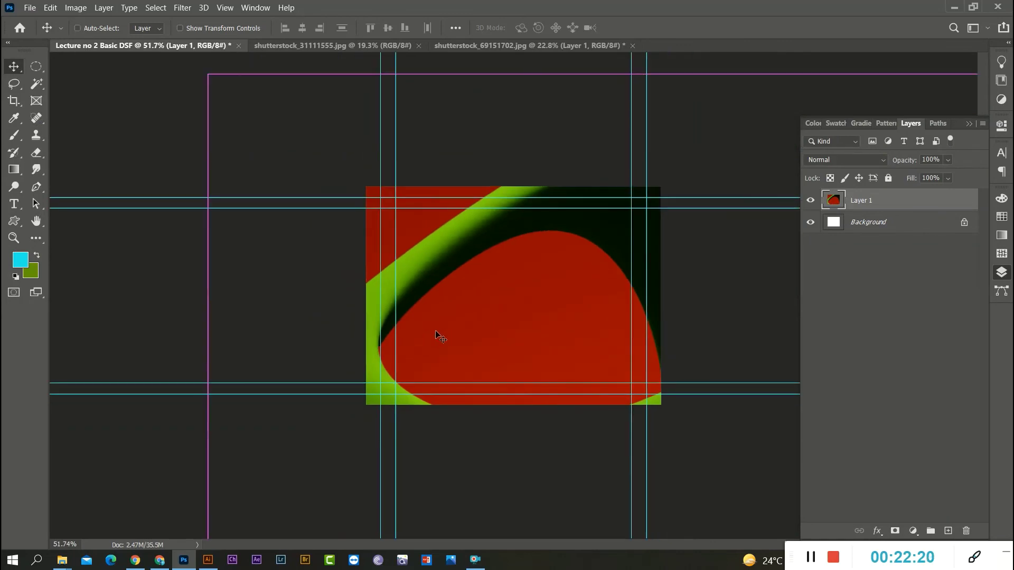
- Scale the cube cutout down with Free Transform until it fits the page and place it near the page centre
key(ctrl+t)
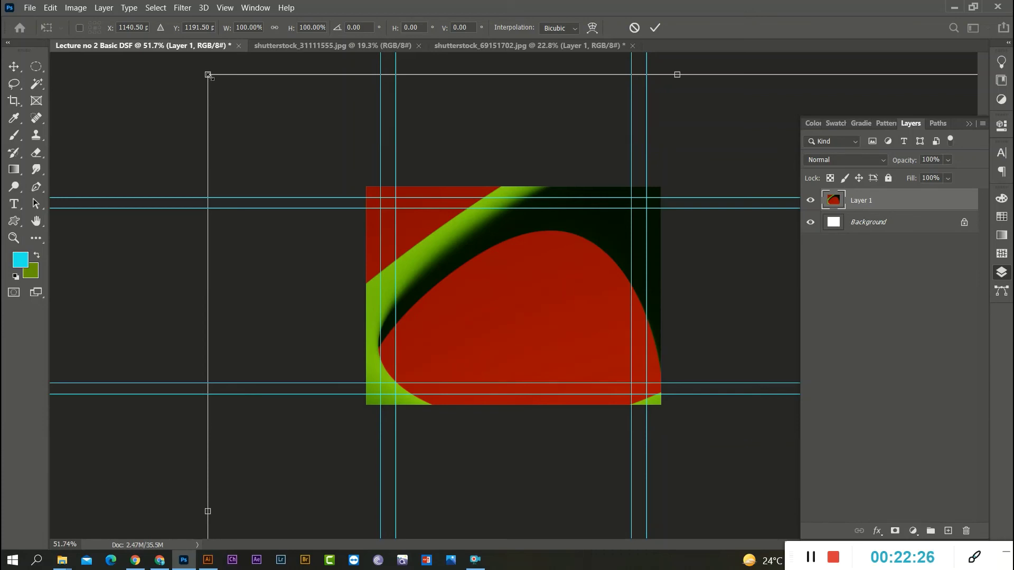
drag(208, 76, 505, 243)
key(ctrl+z)
drag(297, 125, 389, 319)
key(Return)
scroll(499, 328, up, 5)
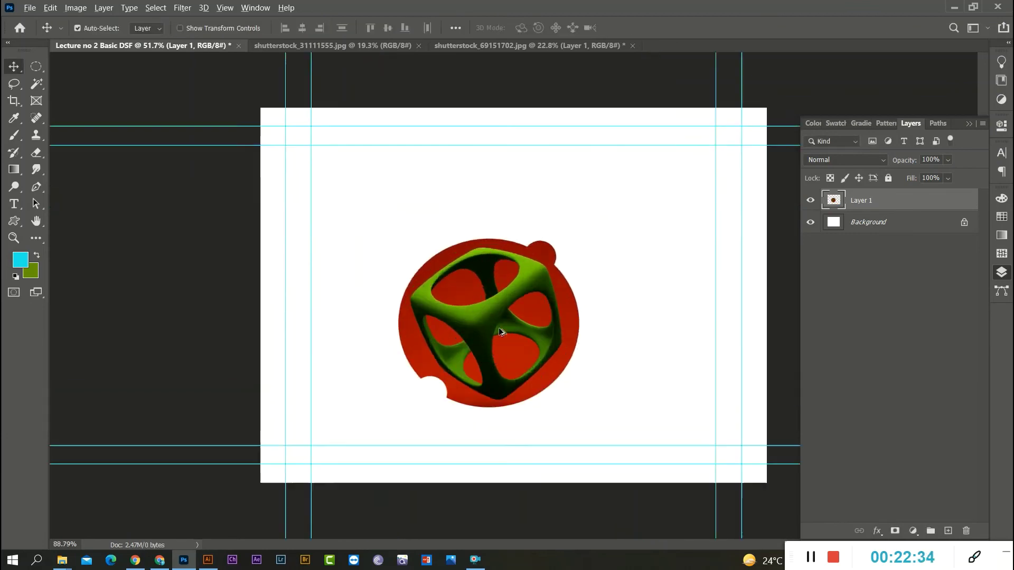
drag(501, 342, 544, 293)
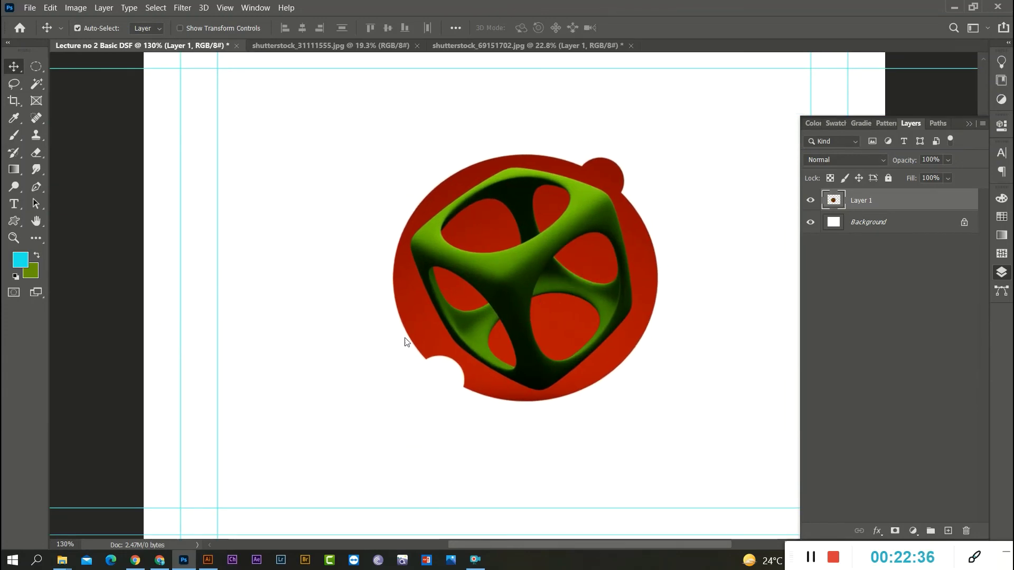
scroll(584, 381, down, 4)
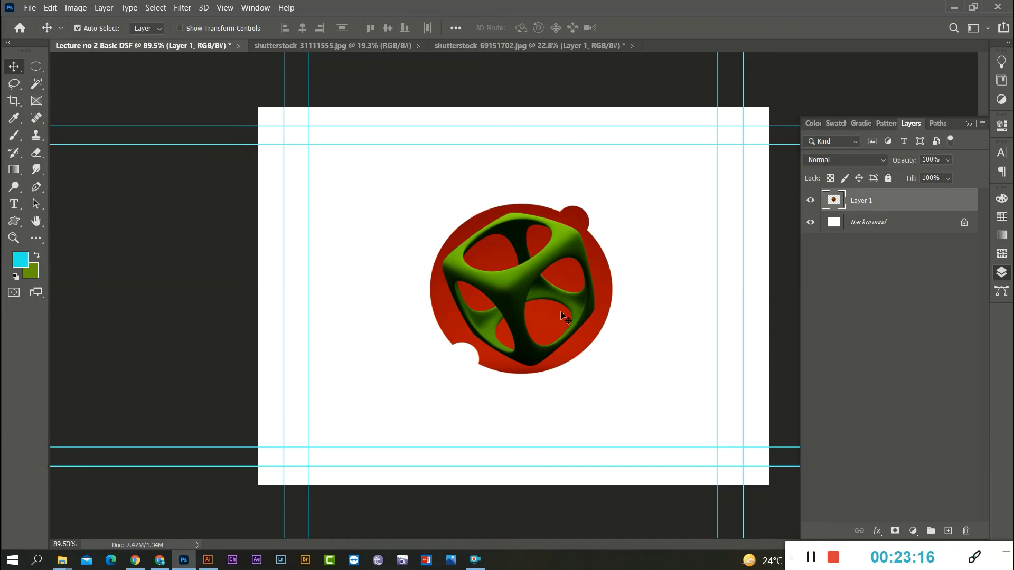
- Move the cube cutout to the left half of the page and place a duplicate beside it in the right half
drag(540, 305, 438, 305)
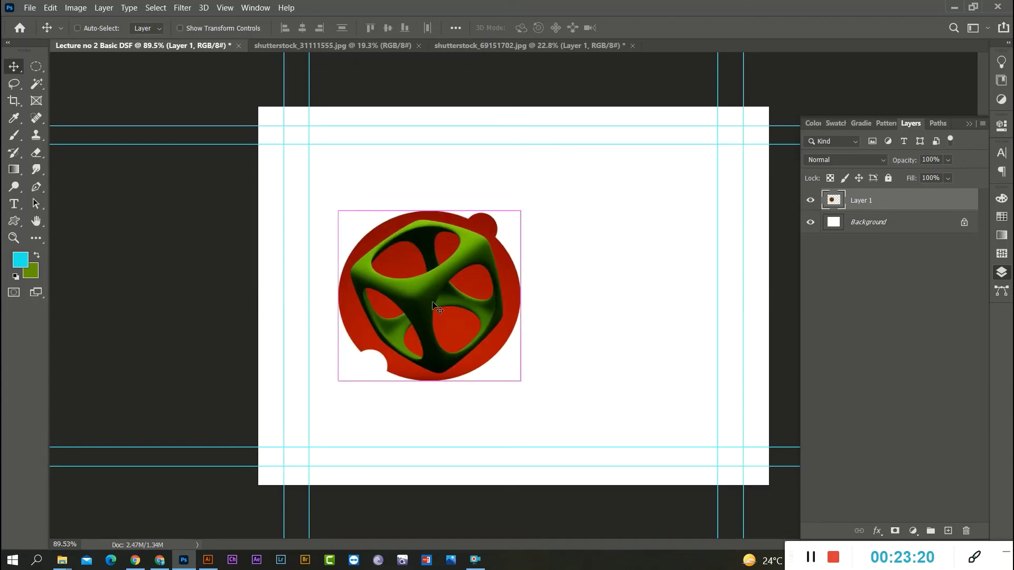
key(ctrl+j)
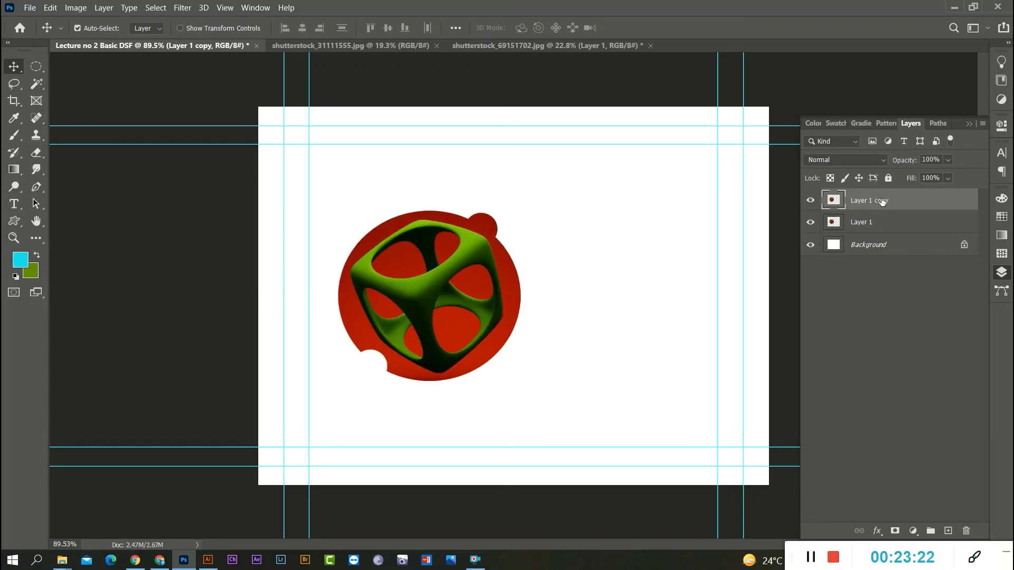
mouse_move(452, 297)
mouse_down()
mouse_move(641, 296)
mouse_move(460, 299)
mouse_up()
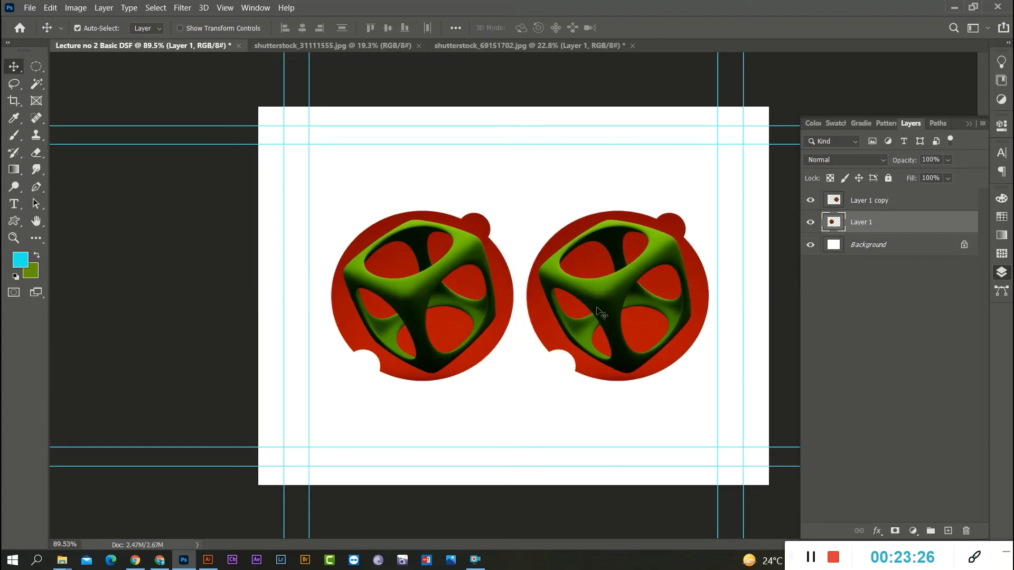
drag(618, 294, 618, 292)
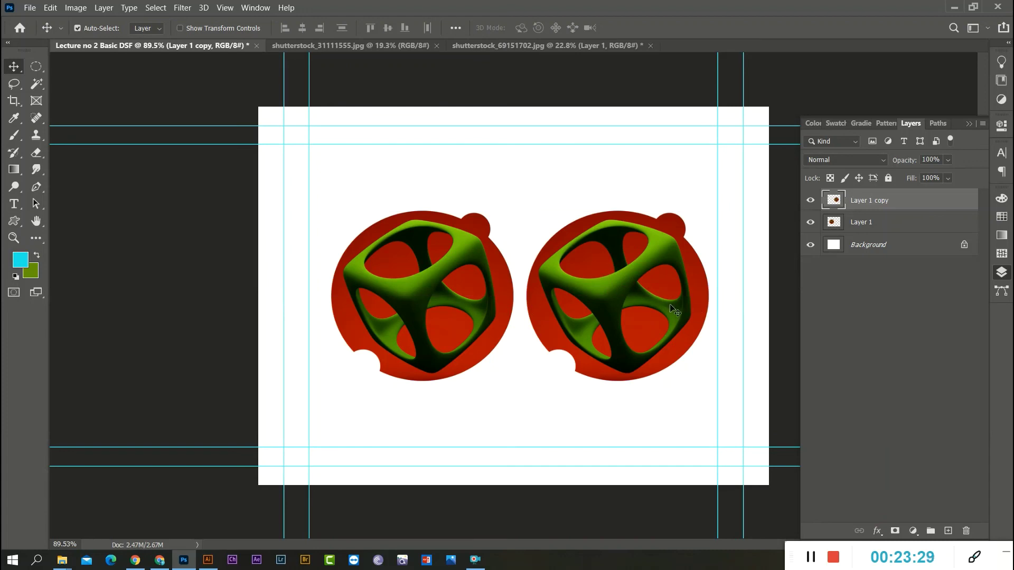
- Make another duplicate of the left cutout and undo the trial moves so that it sits on the original
drag(407, 323, 515, 445)
key(ctrl+z)
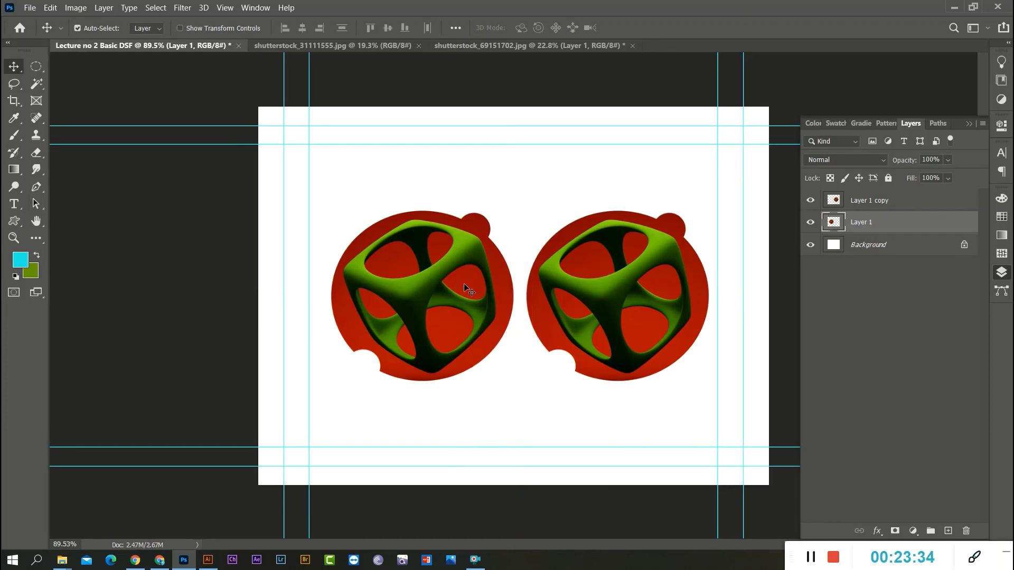
drag(468, 289, 516, 155)
key(ctrl+z)
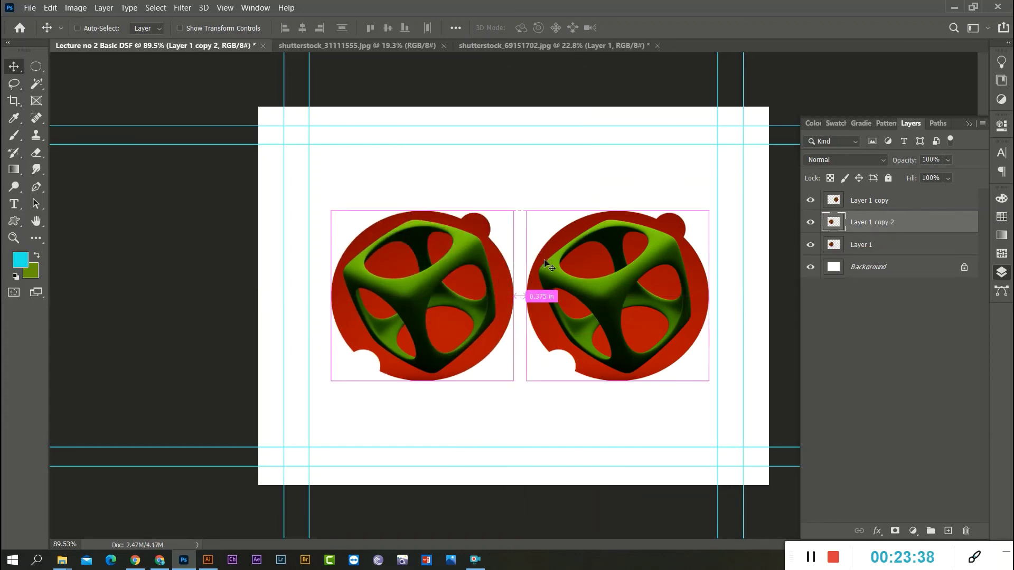
drag(440, 245, 498, 312)
key(ctrl+z)
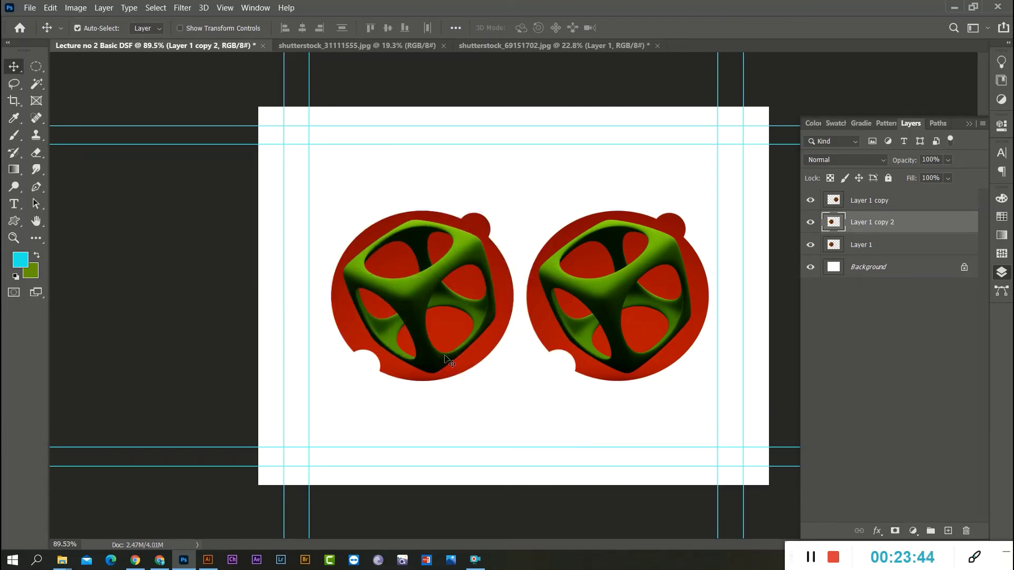
- Select the right-hand cutout layer and enlarge it very slightly with Free Transform
drag(597, 179, 426, 312)
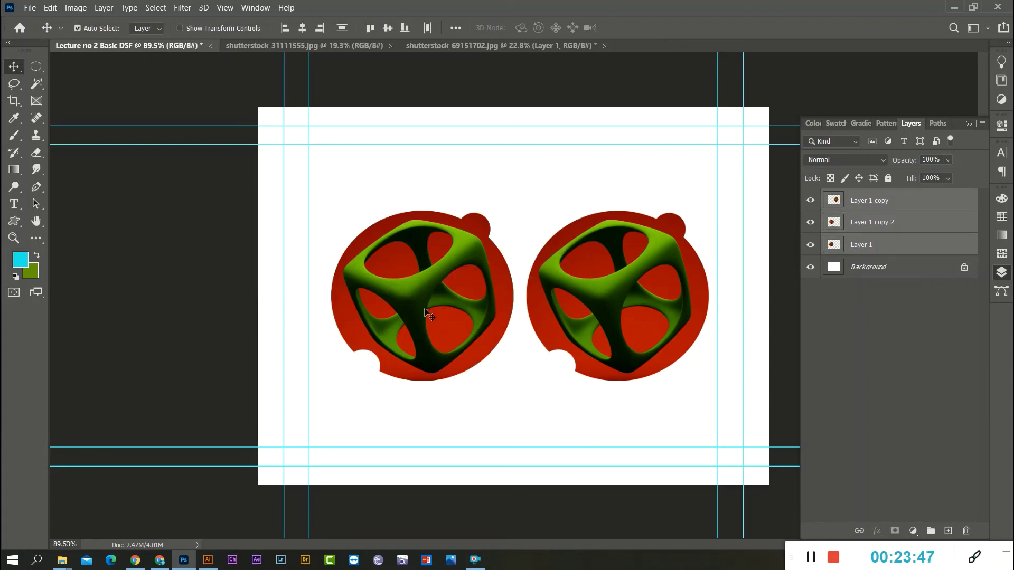
click(589, 208)
click(615, 304)
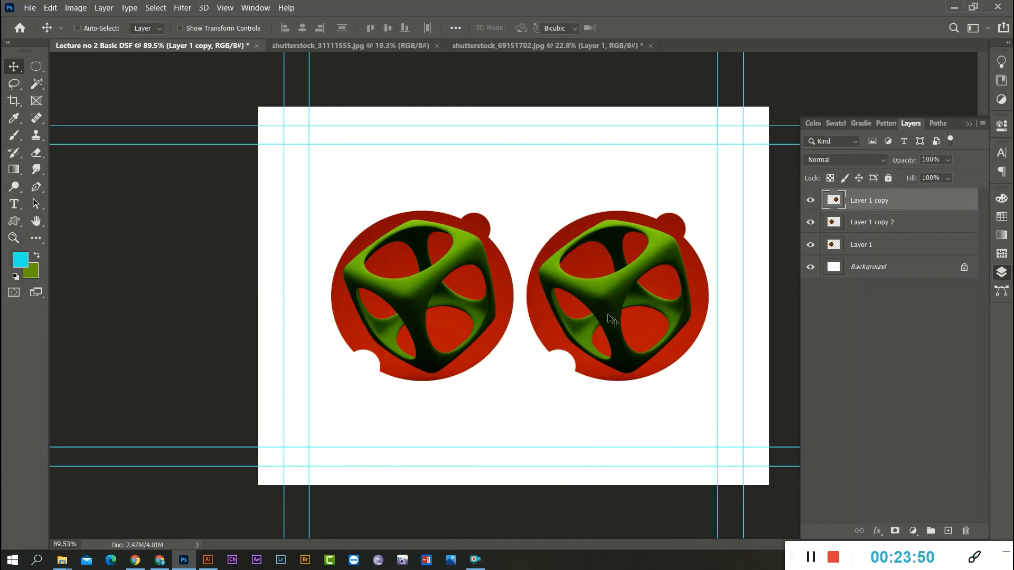
key(ctrl+t)
mouse_move(710, 382)
mouse_down()
mouse_move(730, 411)
mouse_move(711, 382)
mouse_up()
key(Return)
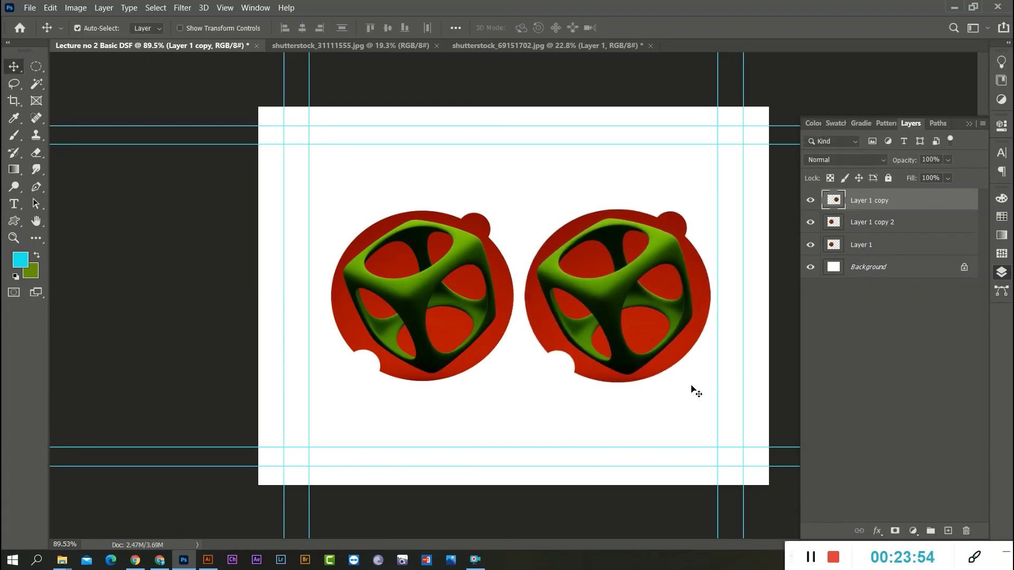